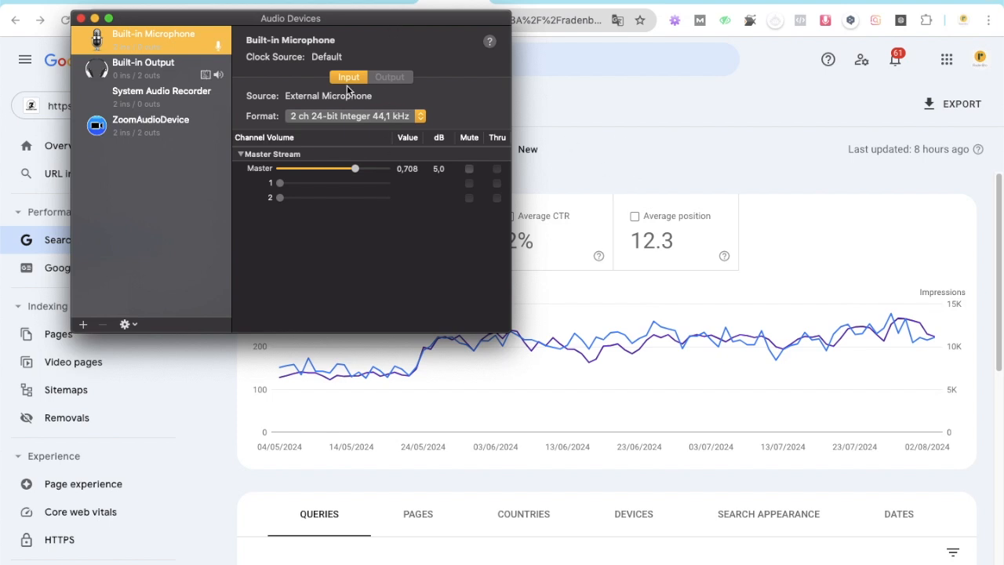
Check the built-in audio devices' settings and bring the Search Console window to the front.
click(121, 74)
click(134, 43)
drag(421, 30, 607, 112)
click(779, 139)
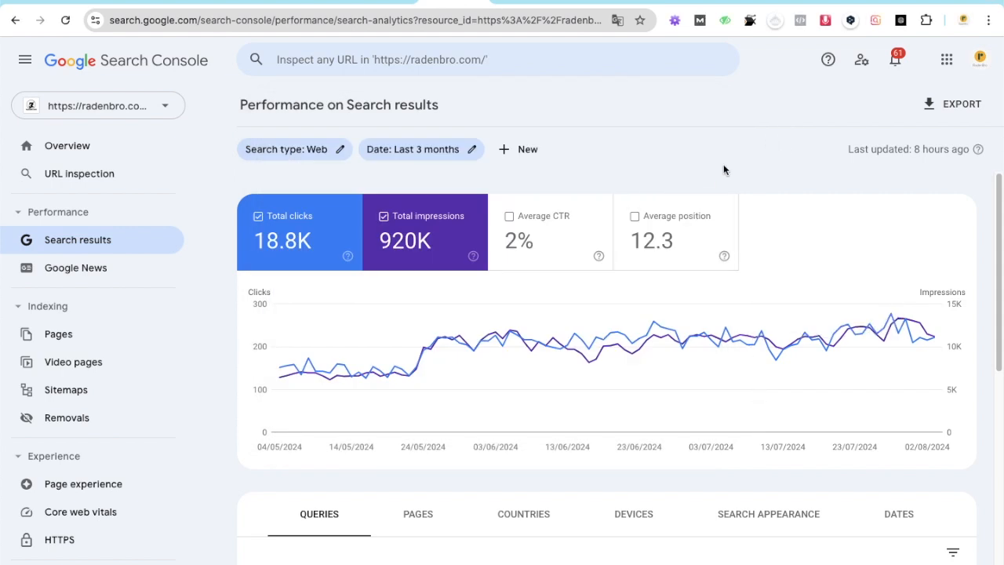
Switch to ChatGPT and load the public AIPRM prompt Yoast SEO Optimized Content Writer.
click(791, 2)
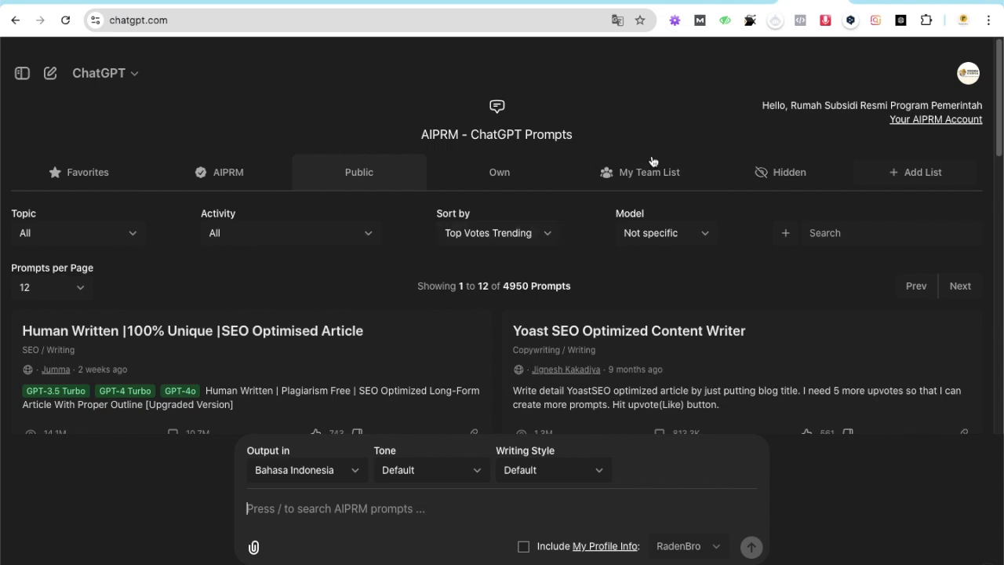
click(876, 2)
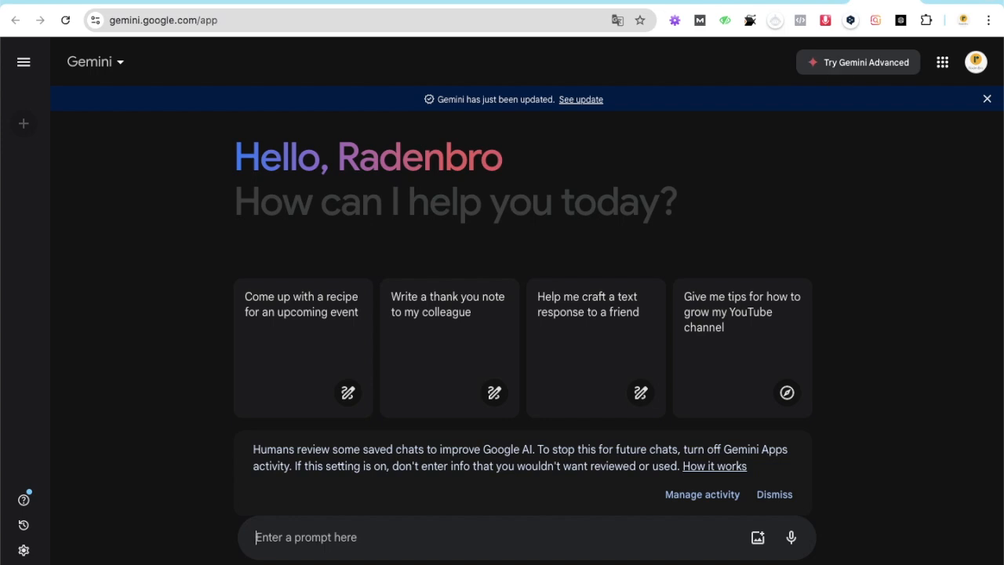
click(813, 1)
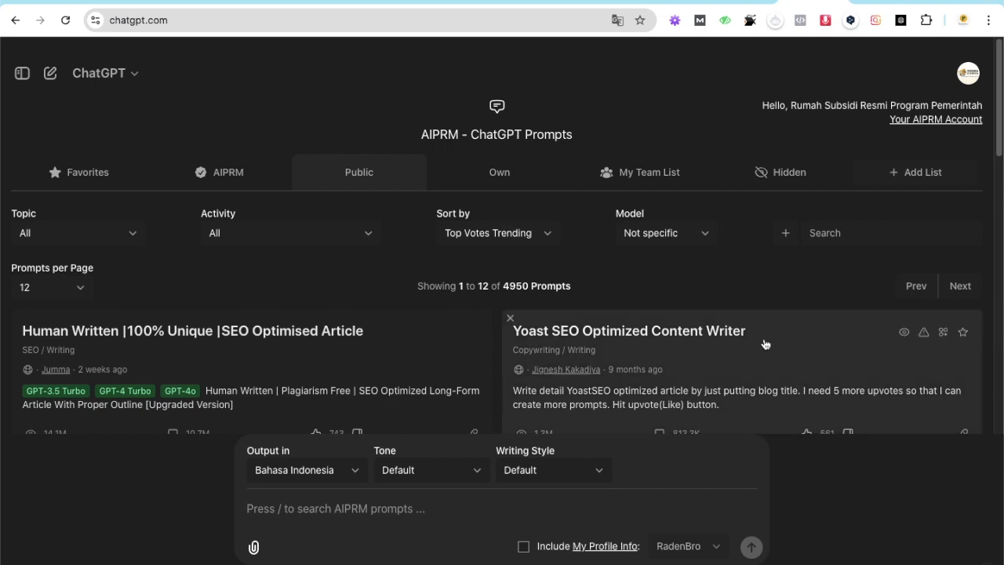
scroll(761, 343, down, 3)
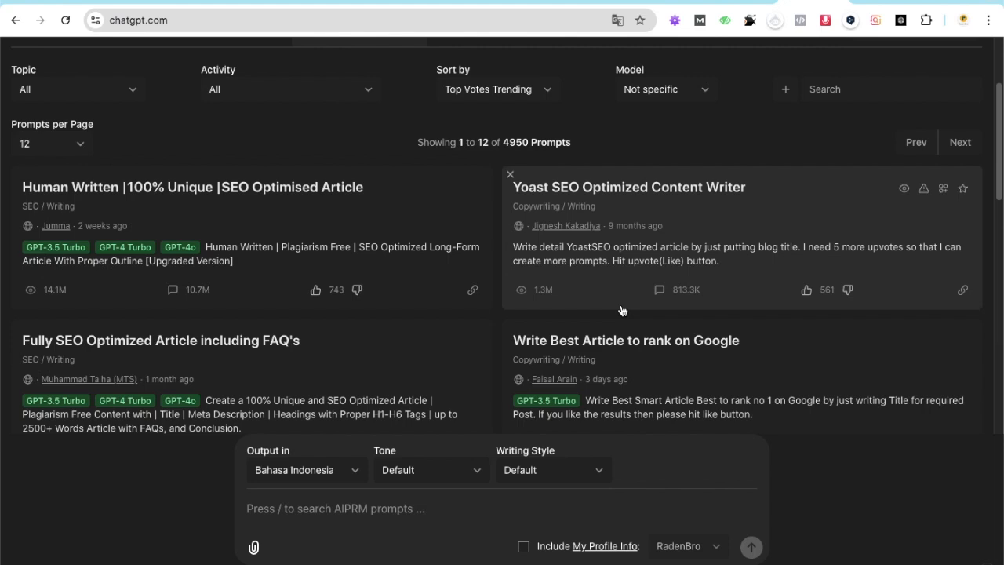
click(719, 245)
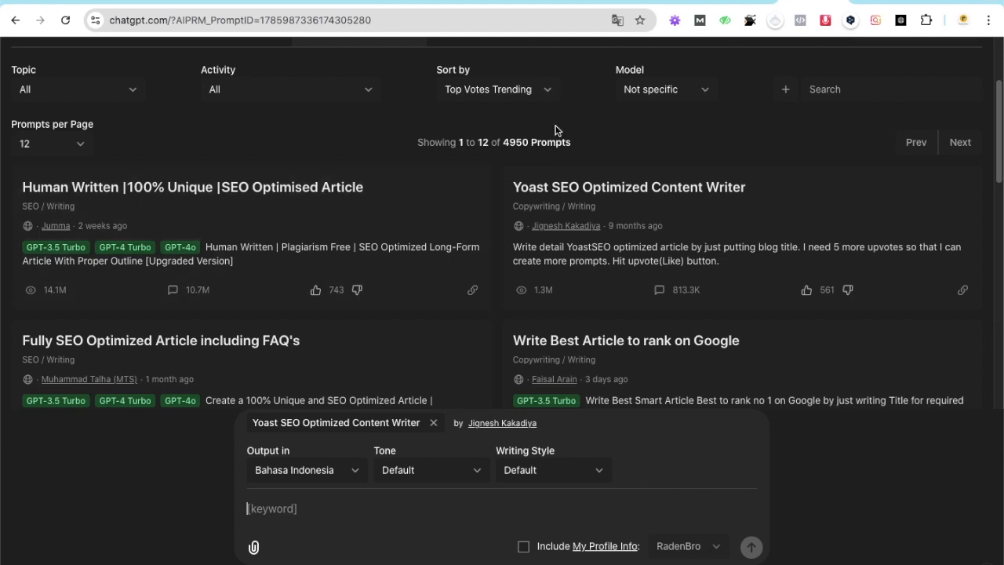
Open a new incognito window and search Google for "kursus seo".
click(446, 1)
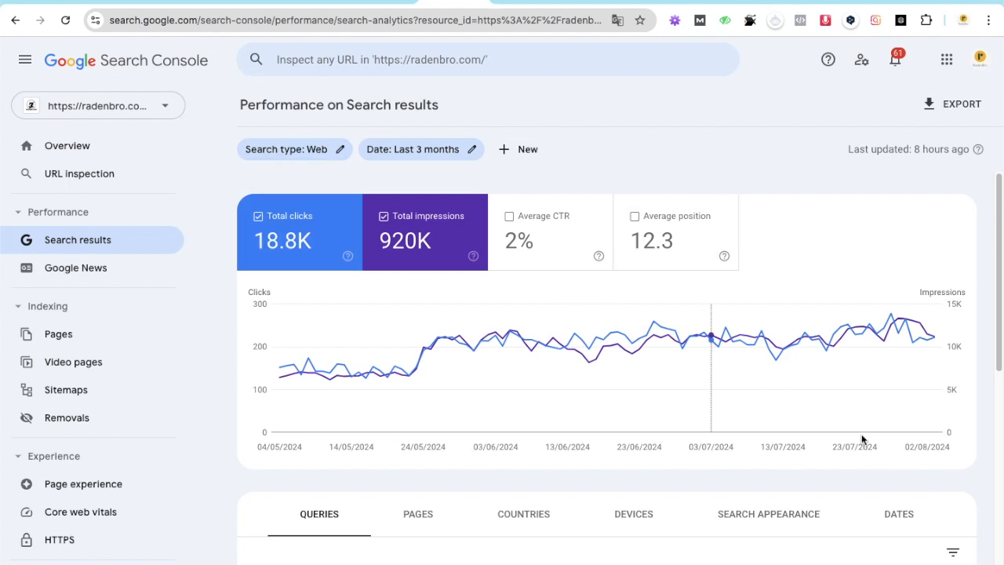
click(991, 22)
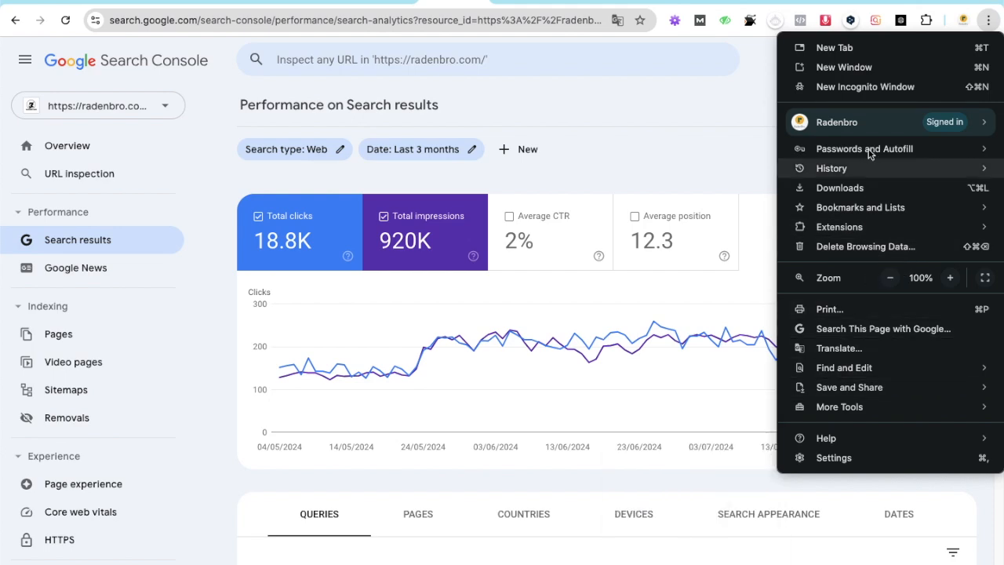
click(867, 88)
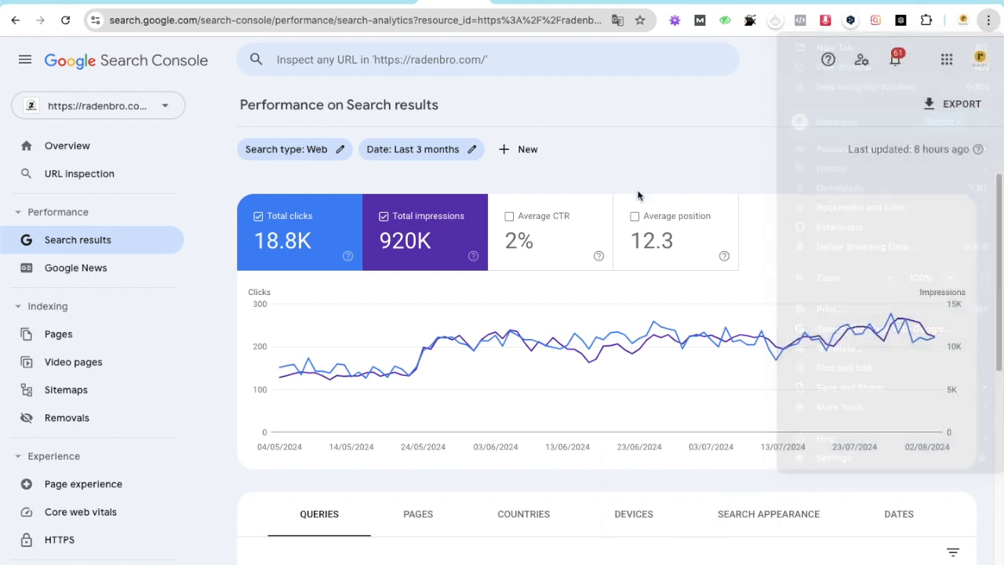
text(kursus seo)
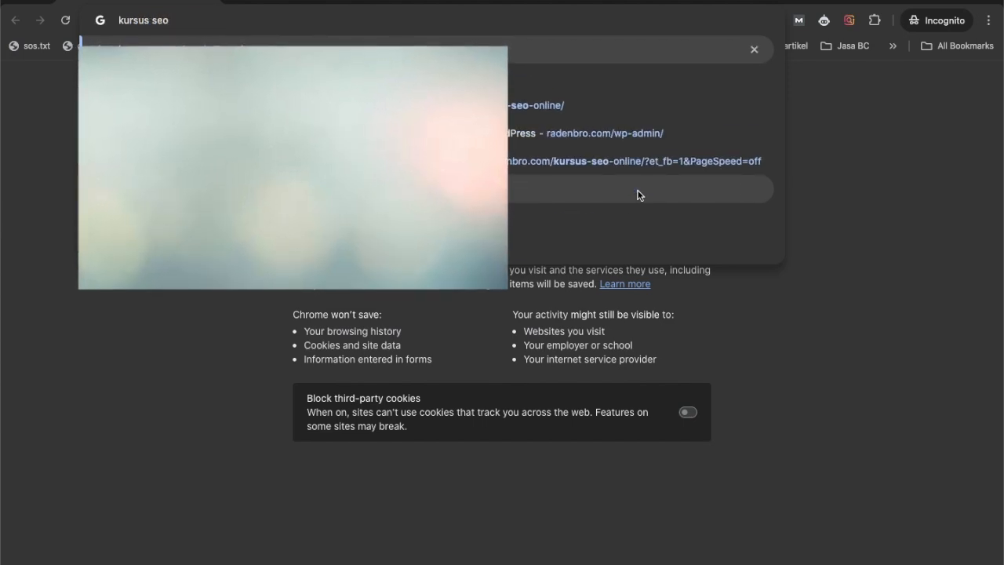
key(Return)
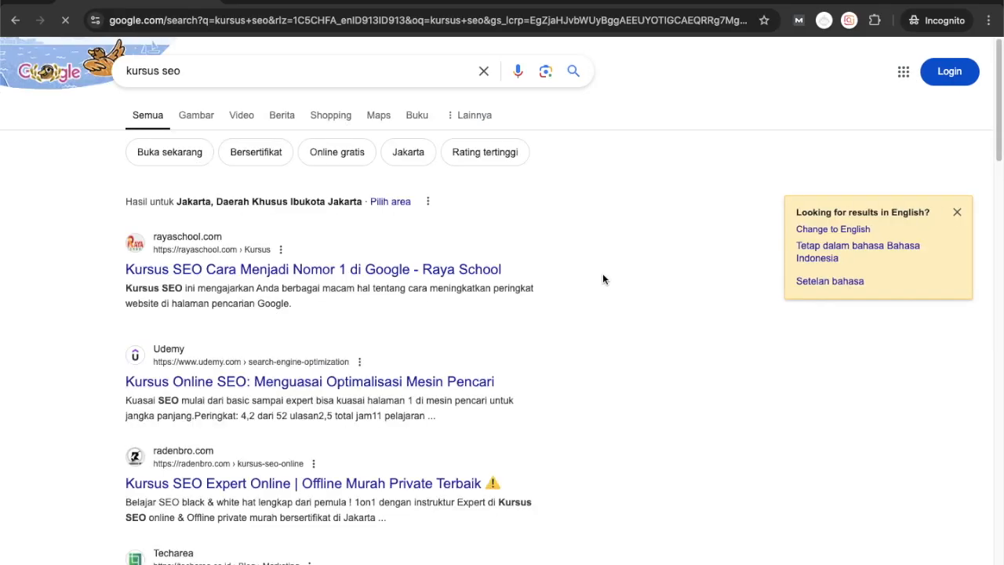
Copy the link address of the radenbro.com result "Kursus SEO Expert Online | Offline Murah Private Terbaik".
scroll(602, 280, down, 3)
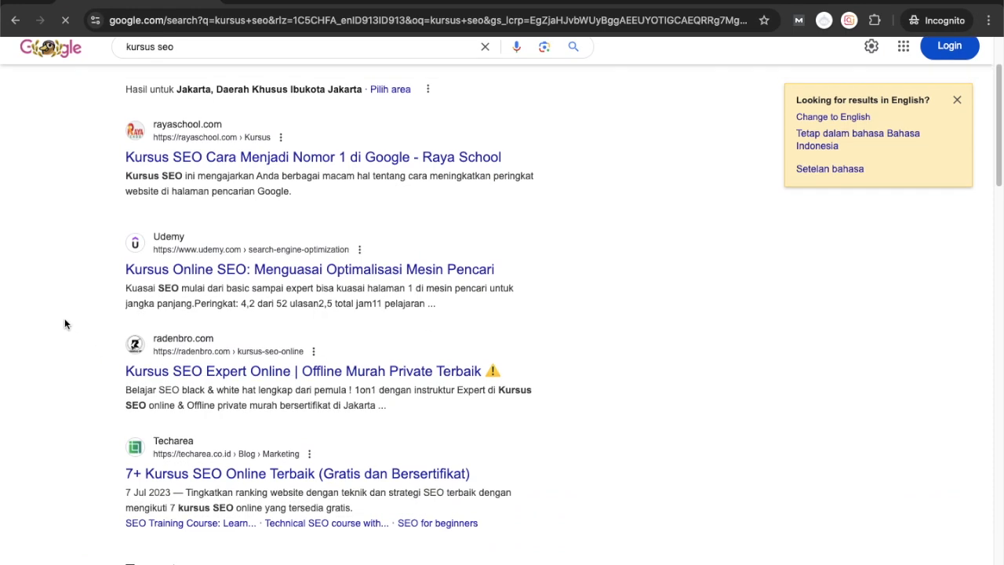
scroll(65, 320, up, 2)
scroll(78, 397, up, 1)
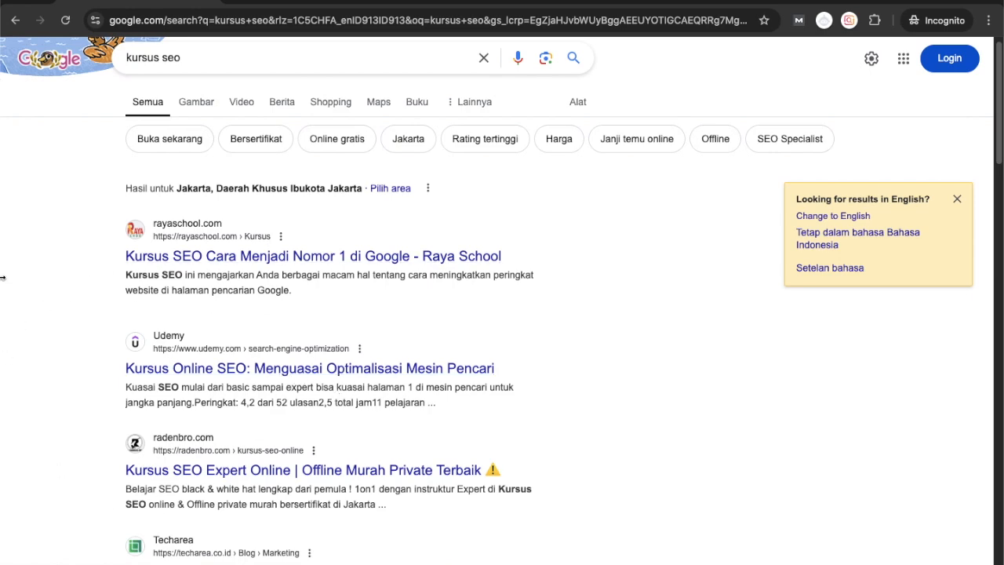
scroll(2, 277, down, 7)
scroll(2, 277, up, 6)
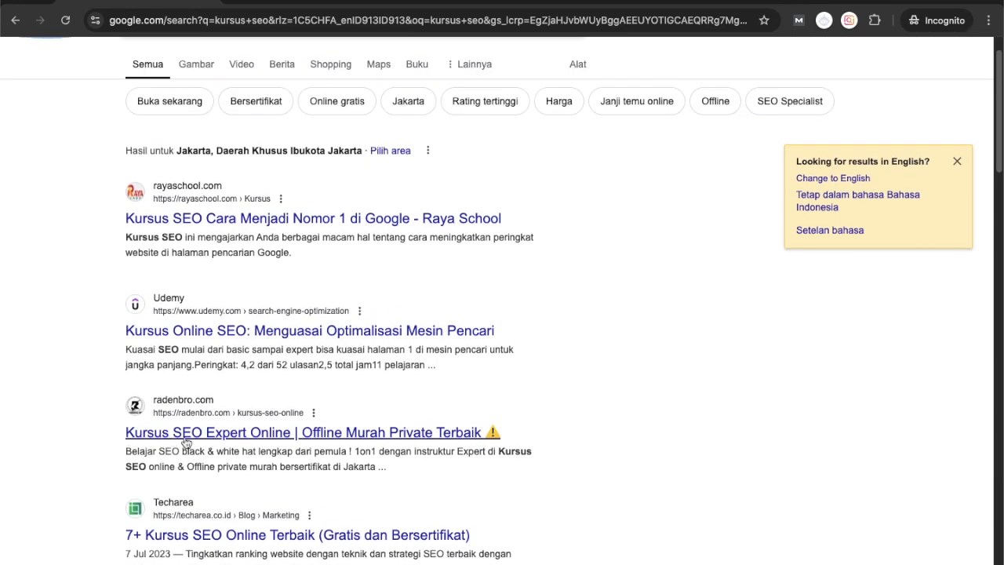
triple_click(365, 430)
right_click(367, 431)
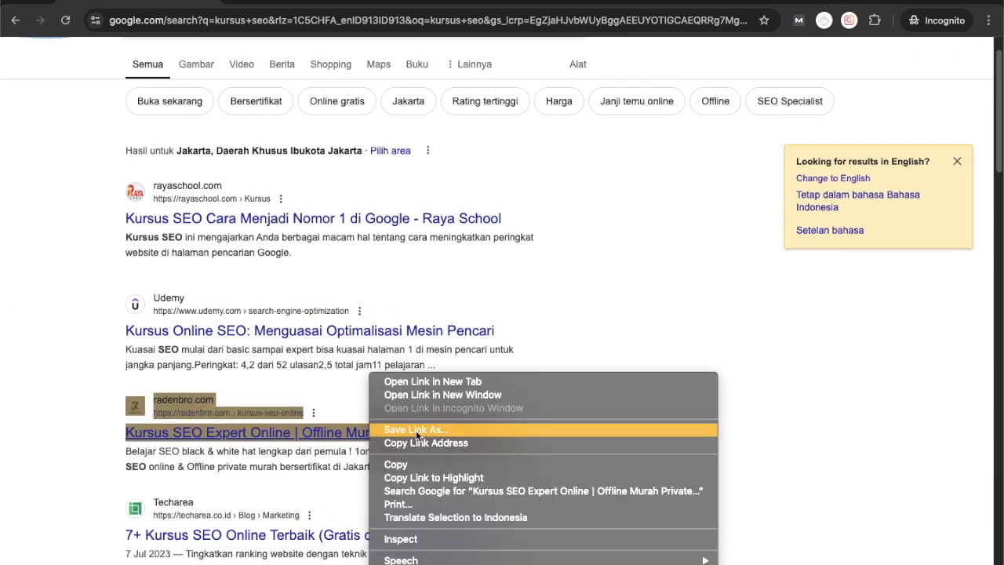
click(454, 443)
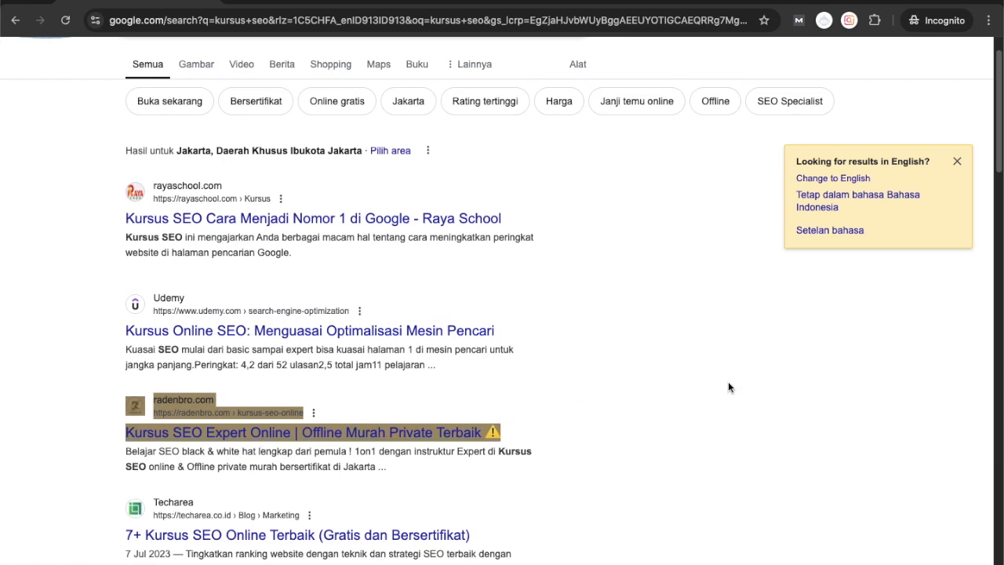
Make the incognito window slightly narrower, clear the text selection, and switch back to the Search Console window.
drag(995, 280, 981, 280)
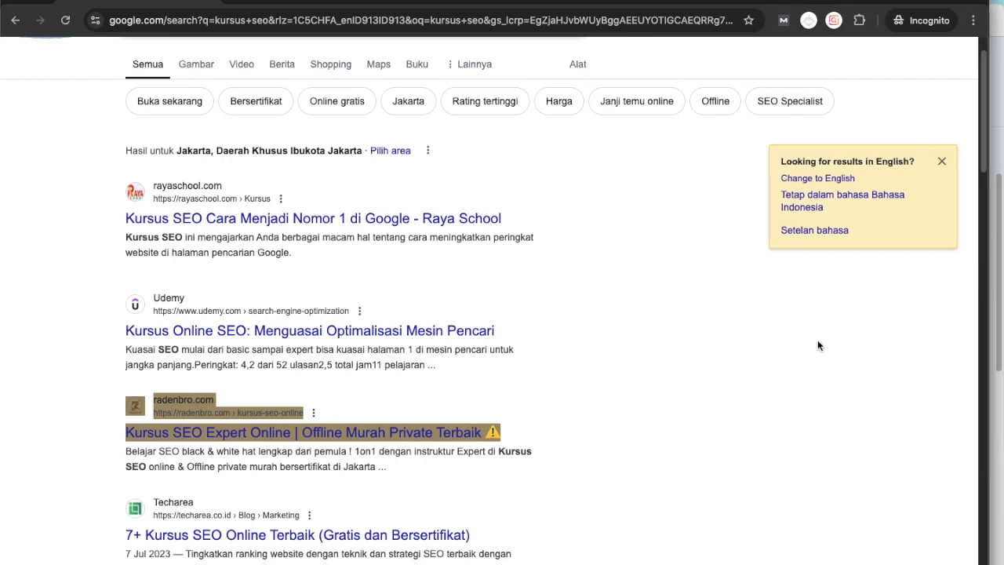
click(599, 448)
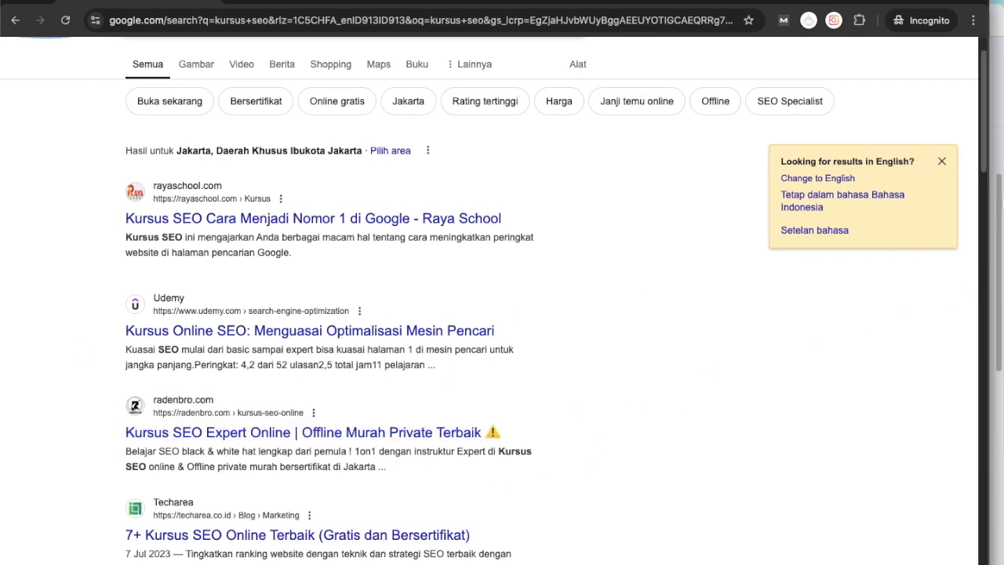
click(999, 290)
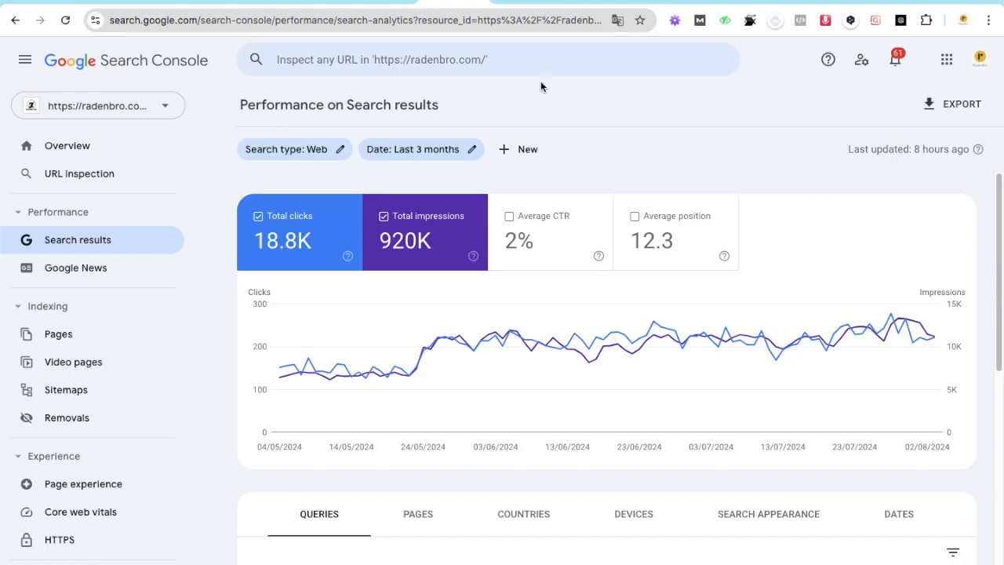
click(528, 155)
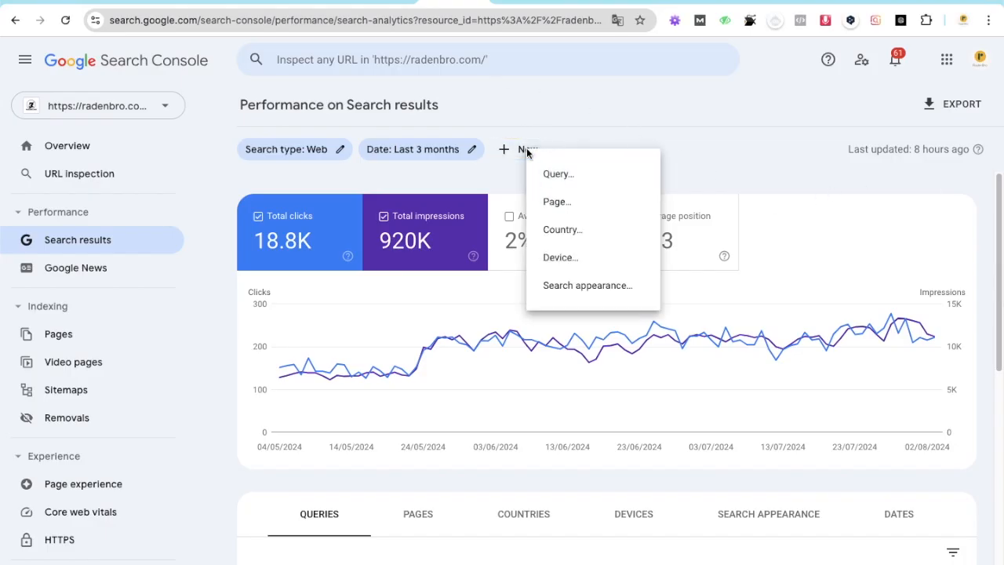
click(581, 205)
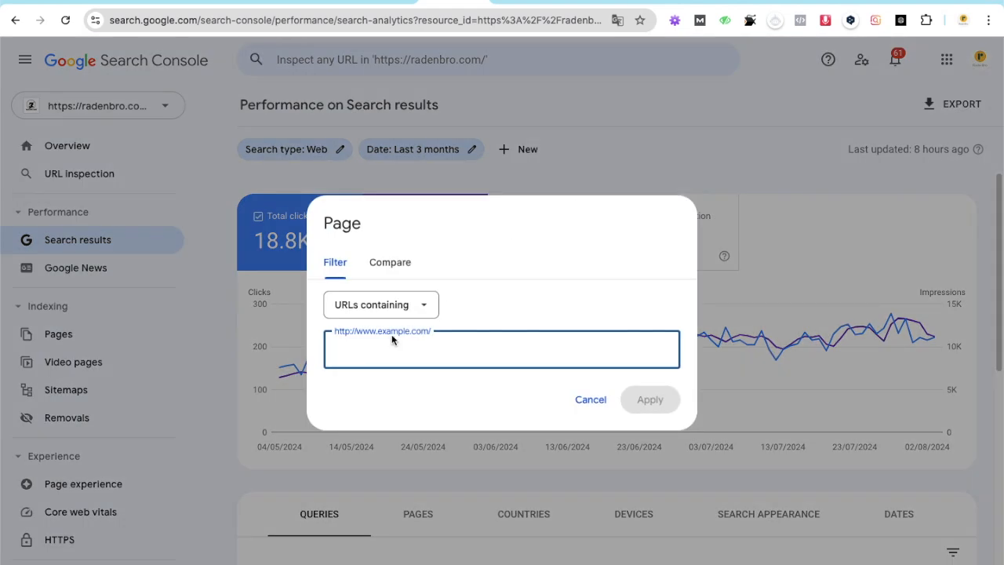
text(https://radenbro.com/kursus-seo-online/)
click(393, 310)
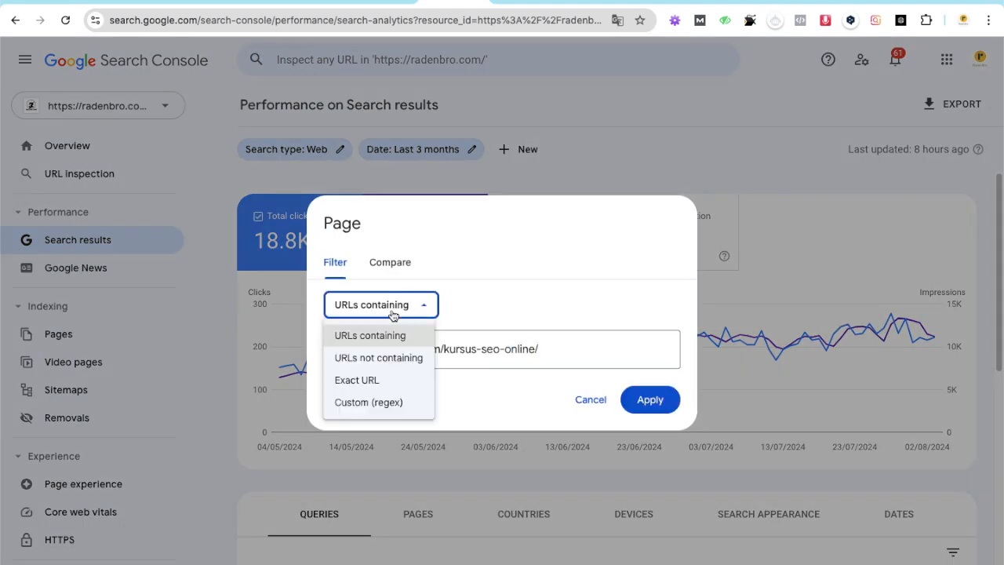
click(397, 378)
drag(582, 350, 340, 349)
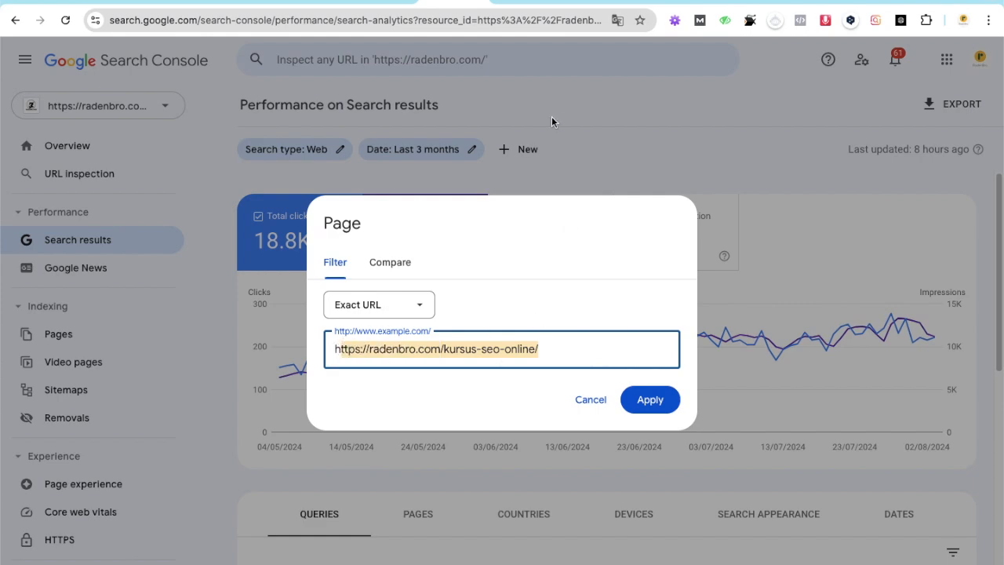
click(657, 402)
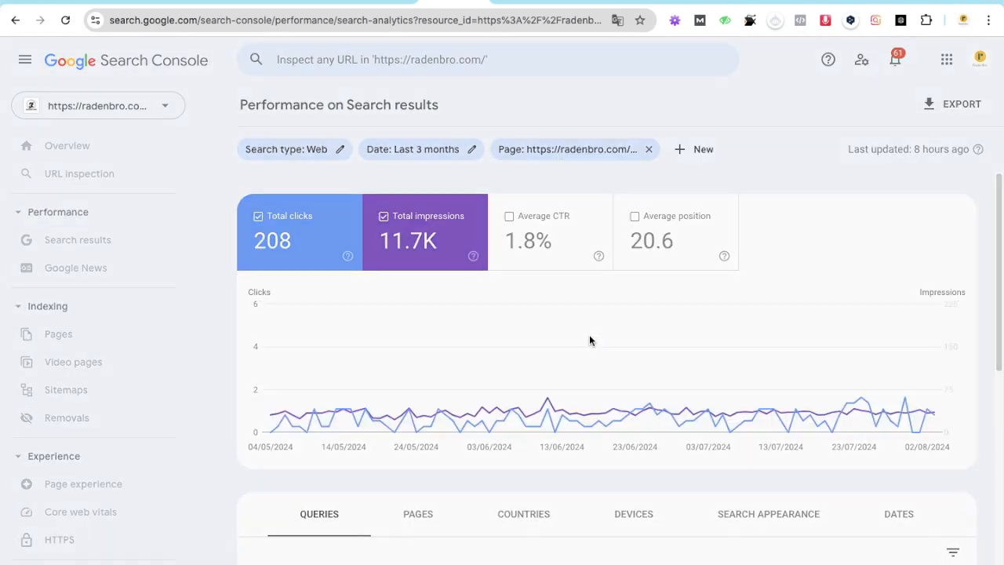
scroll(611, 395, down, 2)
scroll(614, 395, down, 4)
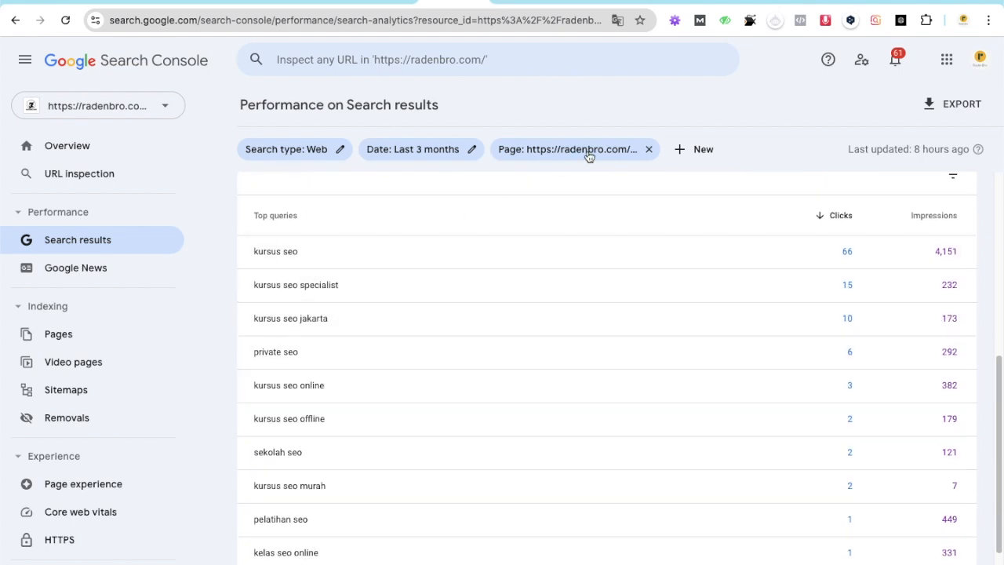
On the radenbro.com article page, dismiss the ad and open the Kursus SEO service page in a separate tab.
click(723, 1)
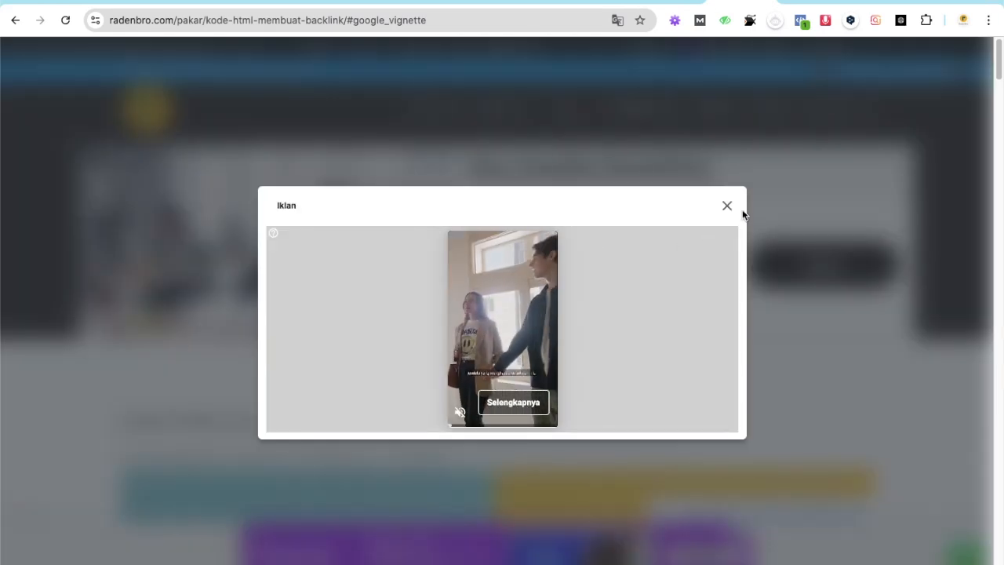
click(727, 205)
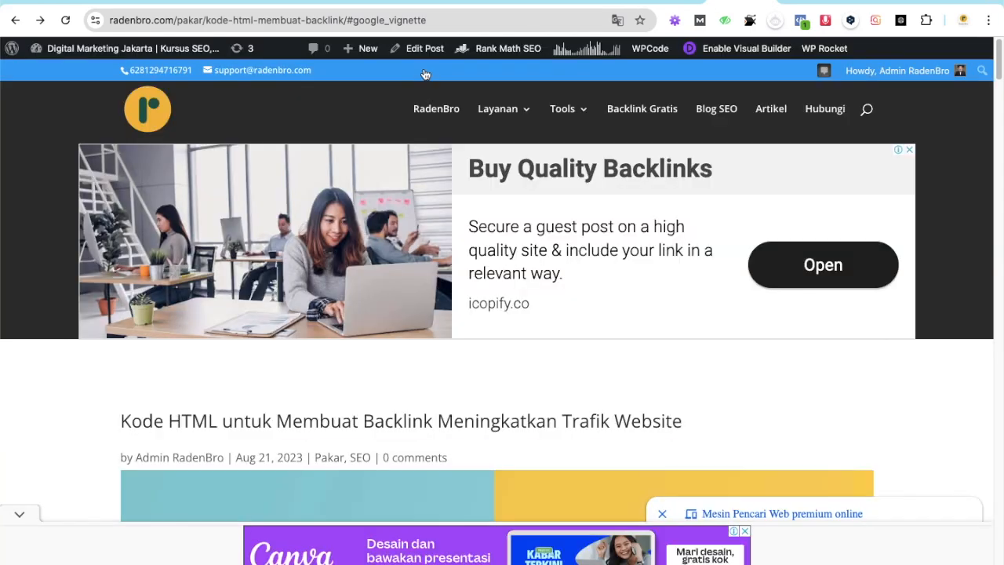
mouse_move(519, 121)
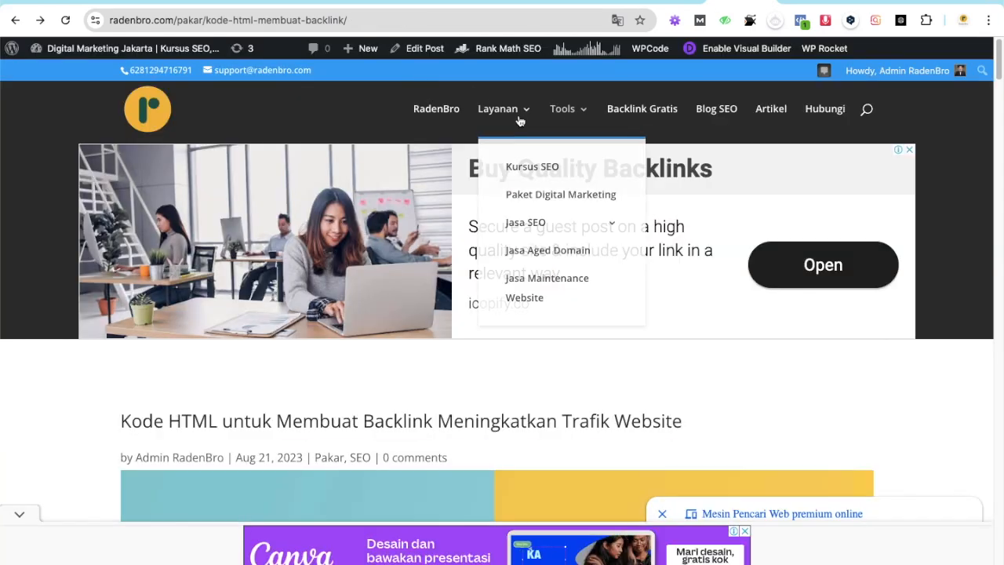
click(512, 164)
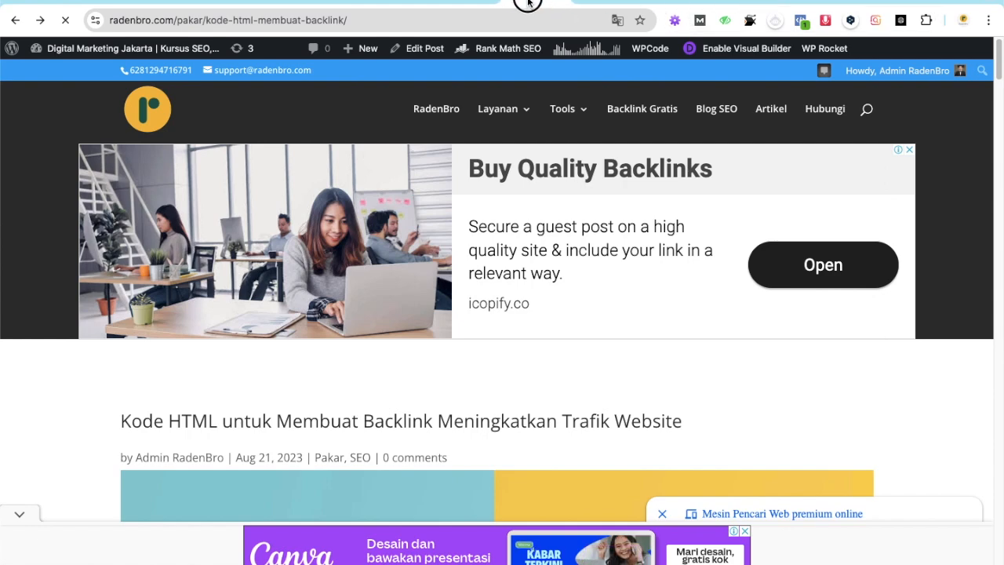
Compare the filtered page's top queries in Search Console with the heading of the Kursus SEO page.
click(452, 2)
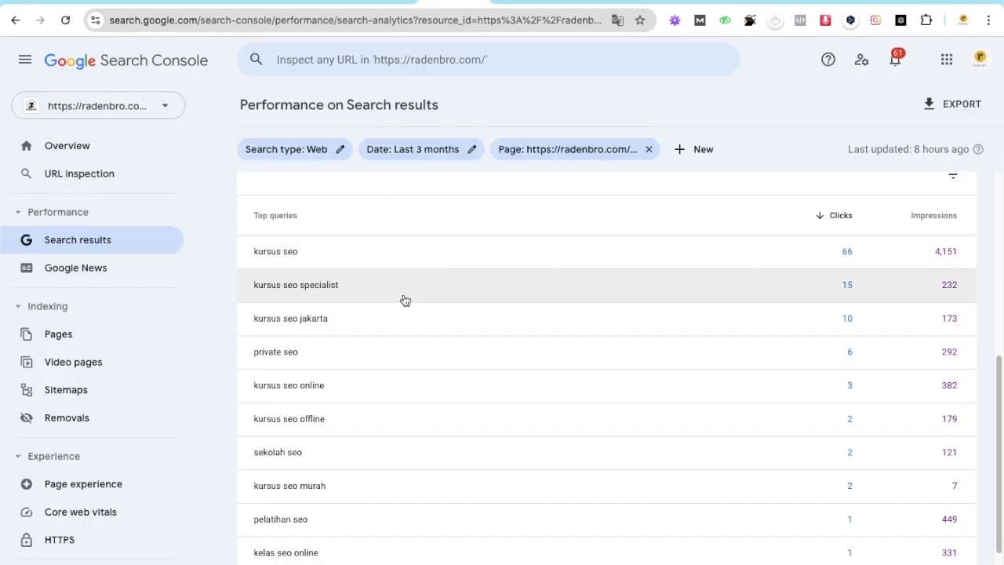
scroll(314, 455, down, 1)
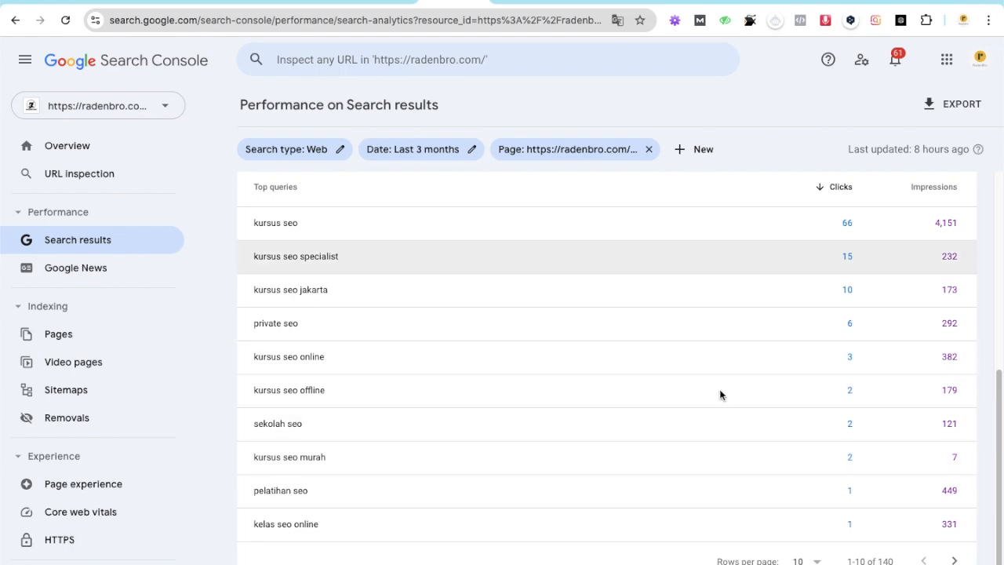
click(551, 2)
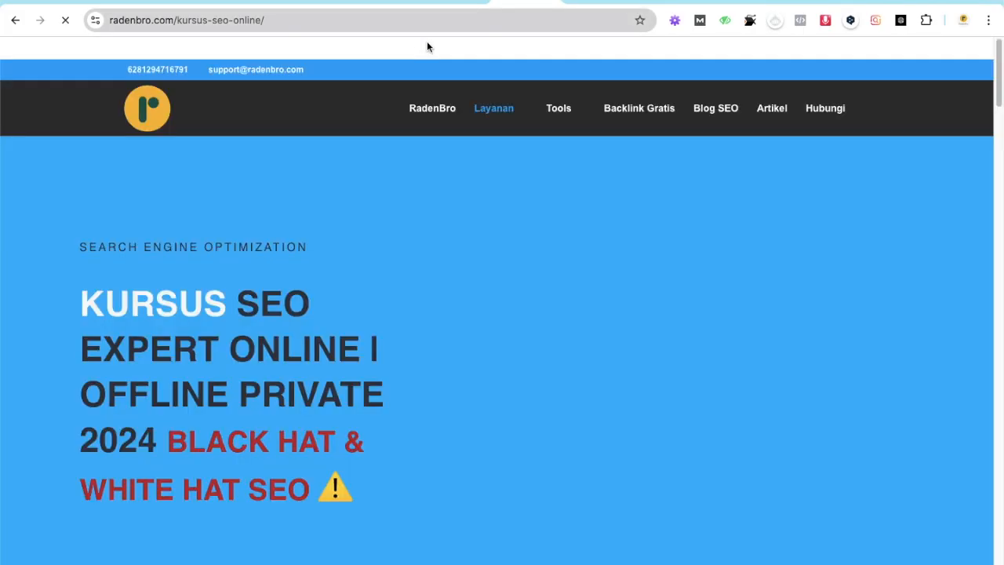
scroll(416, 267, down, 2)
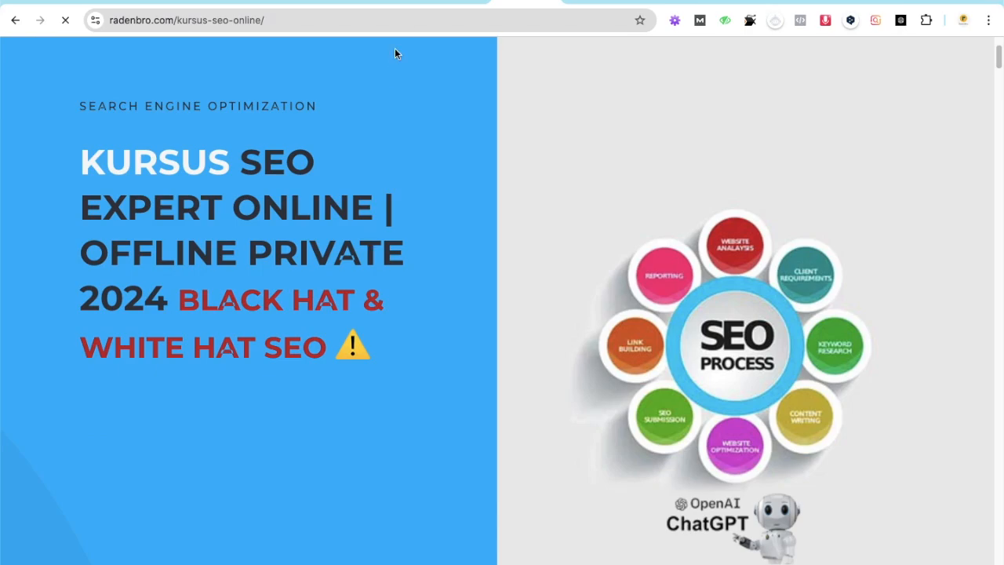
Return to the Search Console report and show 250 rows per page in the filtered page's query table.
click(466, 3)
scroll(800, 430, down, 1)
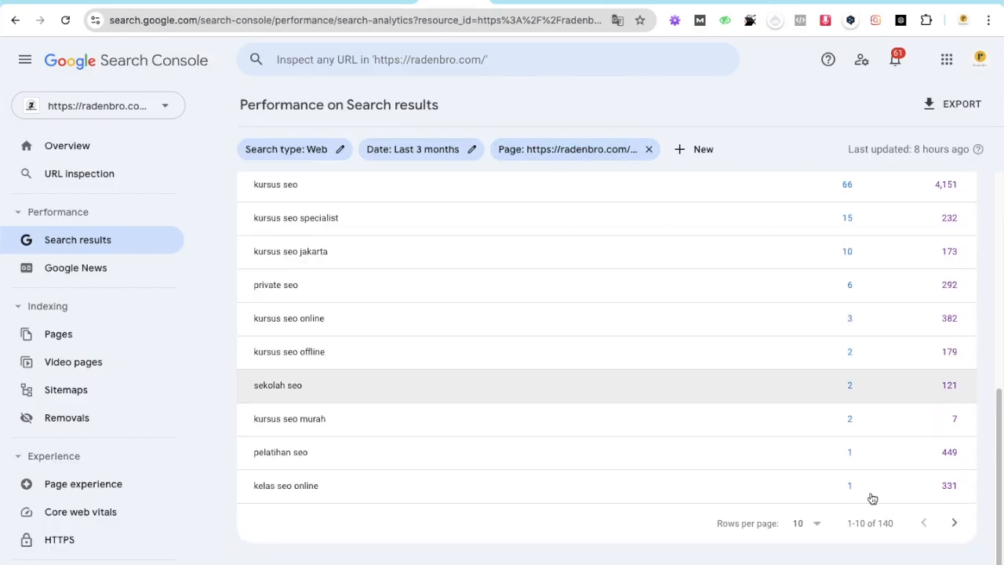
click(817, 526)
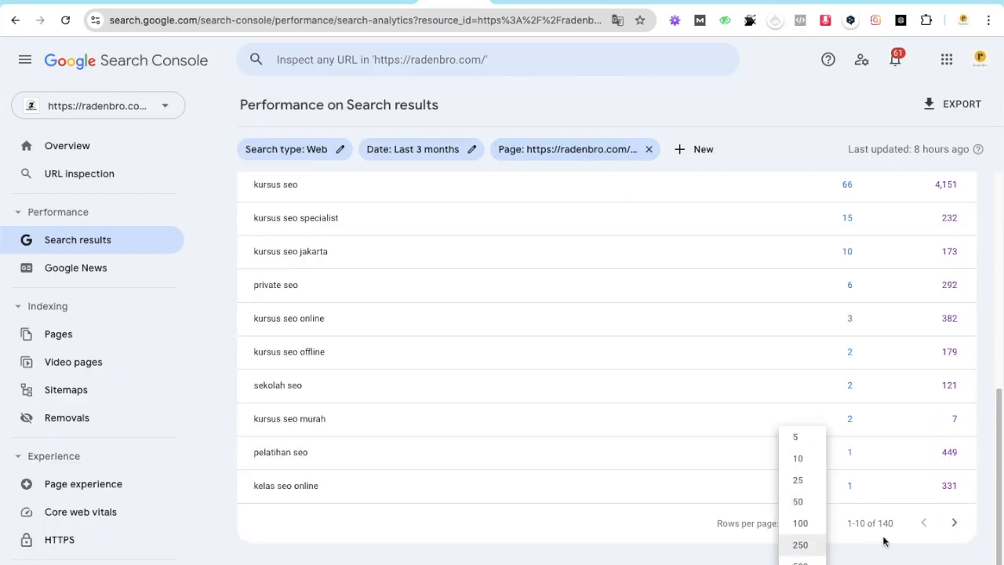
click(803, 544)
Examine the filtered page's expanded query list for keywords with impressions but few or no clicks.
scroll(580, 389, down, 3)
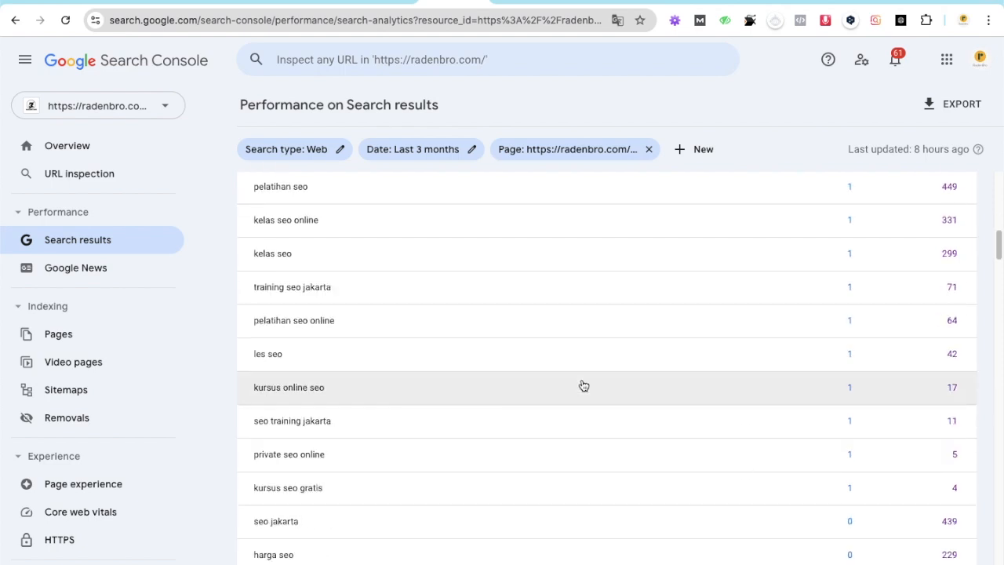
scroll(584, 386, down, 1)
scroll(219, 242, down, 2)
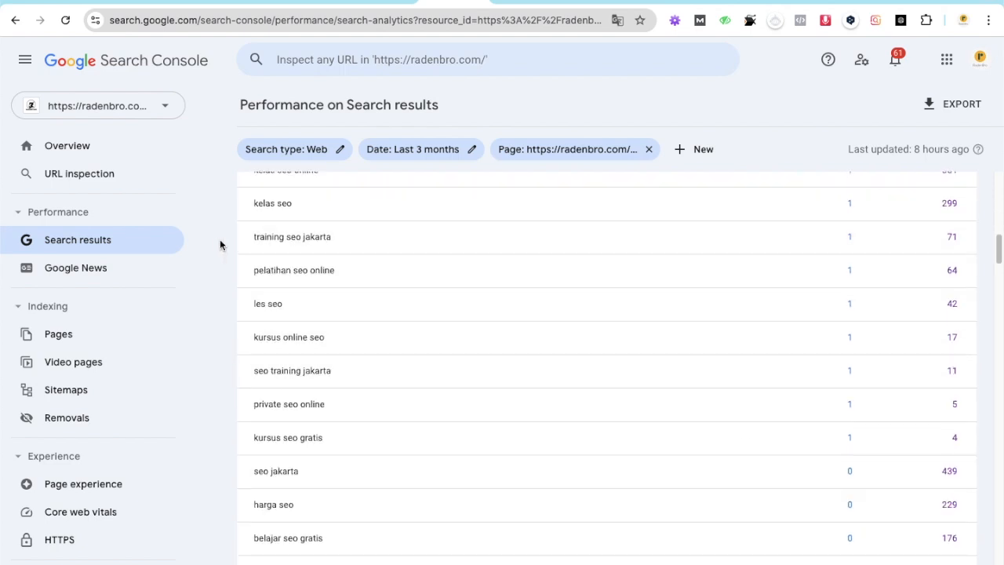
scroll(322, 289, down, 4)
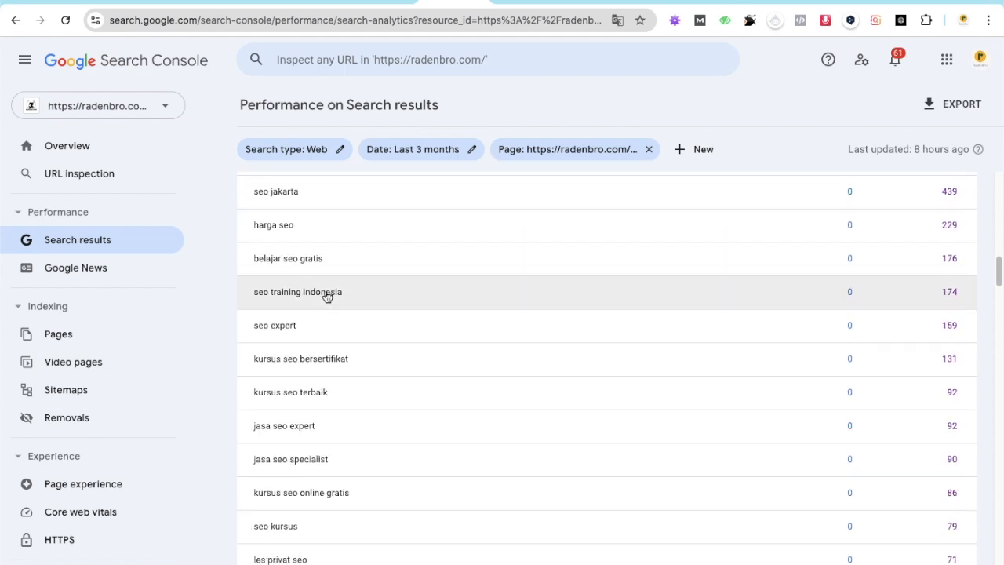
scroll(326, 294, down, 3)
scroll(327, 296, down, 1)
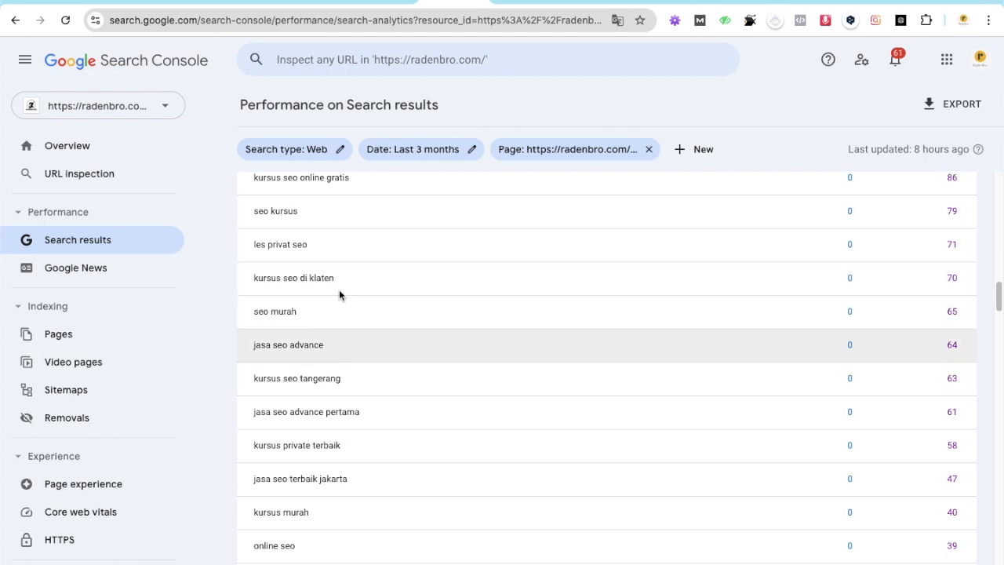
scroll(477, 411, down, 7)
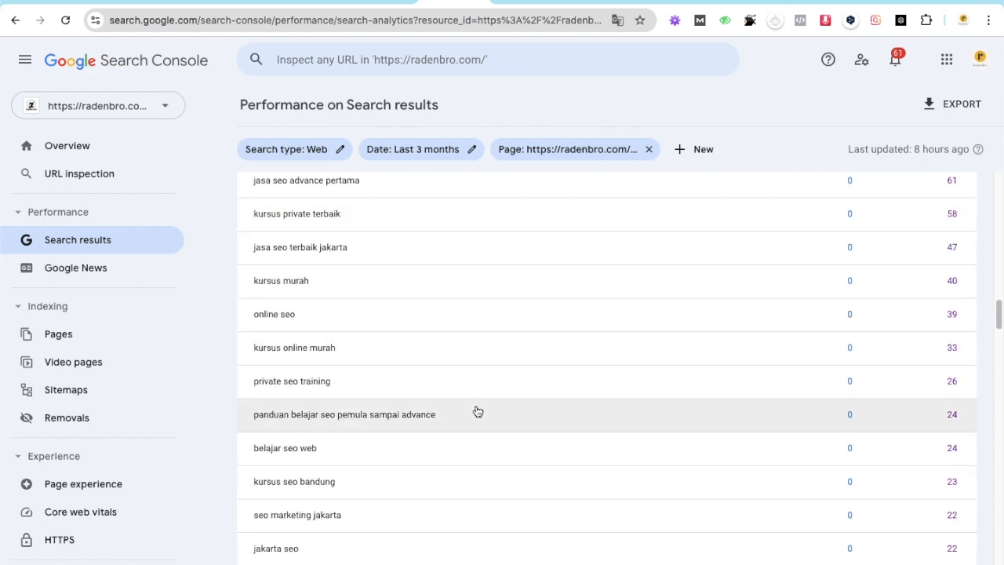
scroll(477, 411, down, 5)
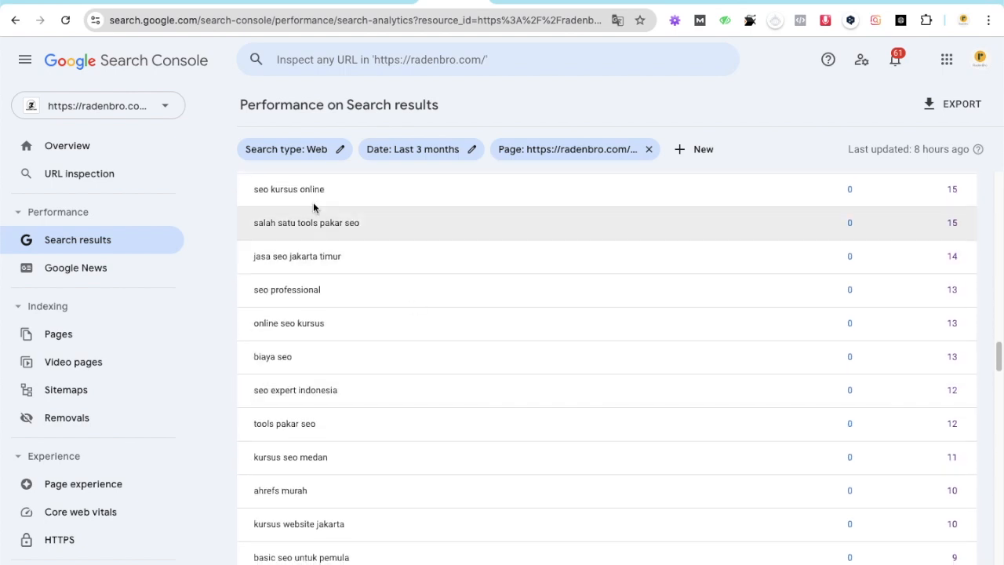
Highlight the query "salah satu tools pakar seo" and check it against the Kursus SEO page.
drag(255, 222, 362, 233)
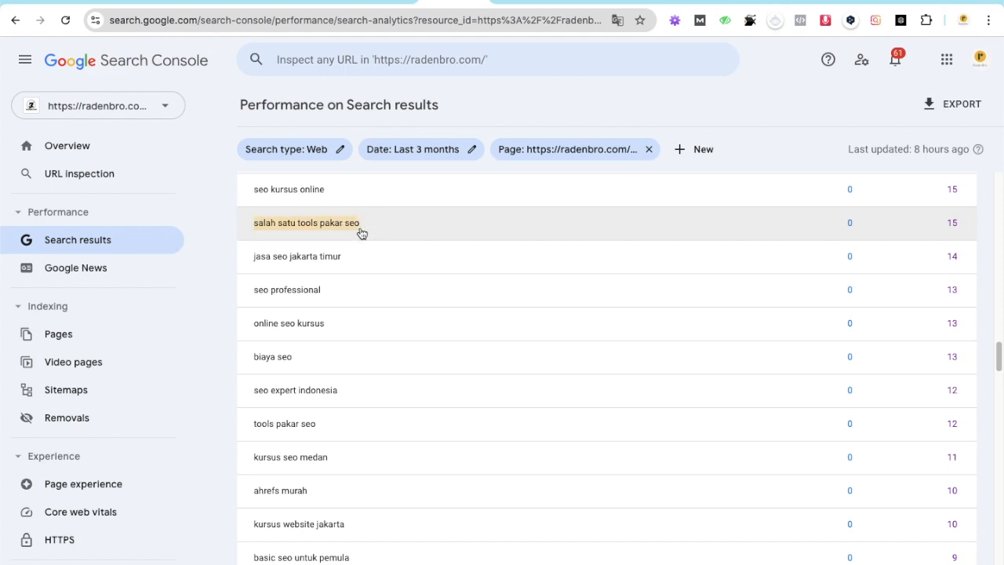
click(502, 4)
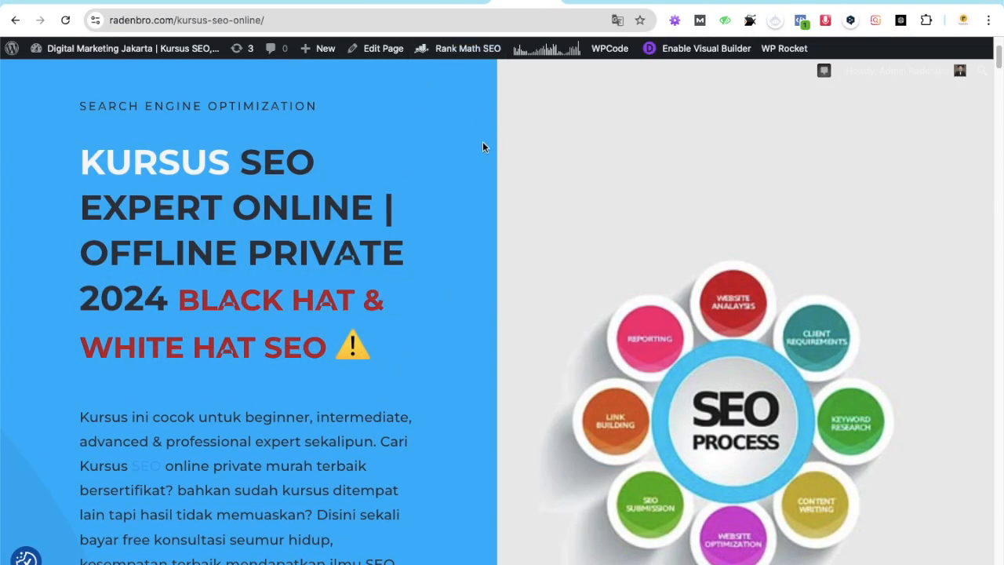
click(447, 4)
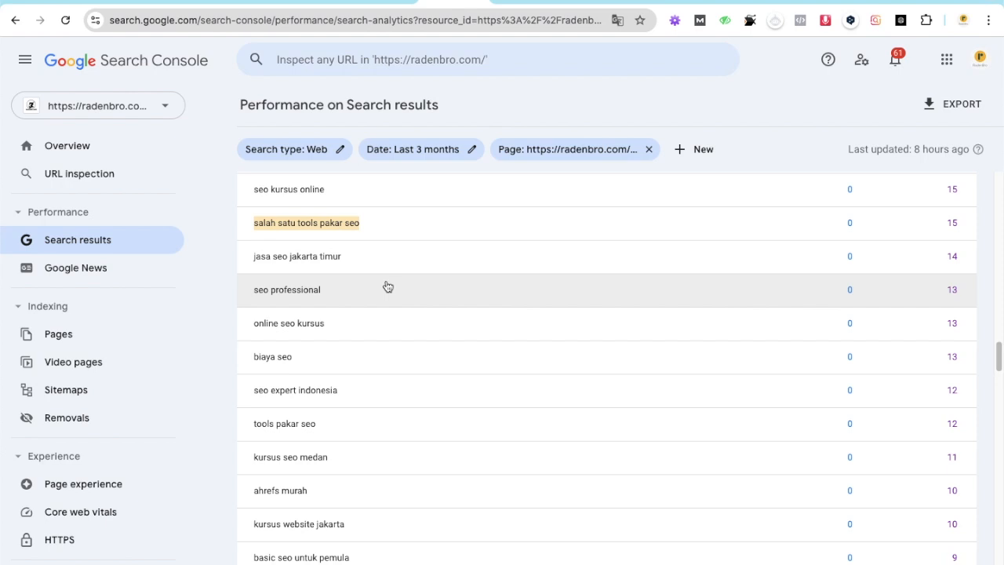
Go through the less frequent queries further down the table and copy "belajar seo dengan mudah dan gampang".
scroll(415, 284, down, 3)
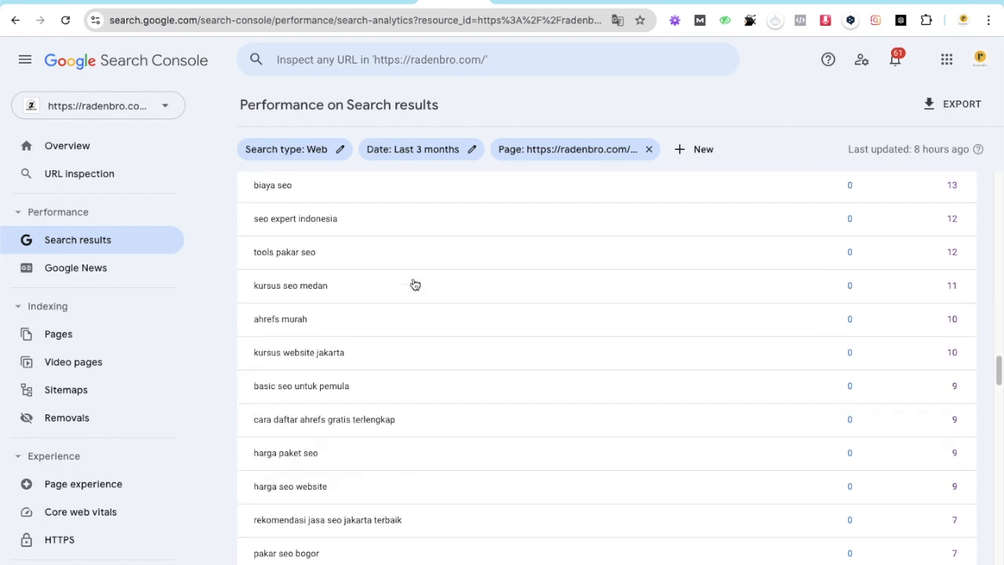
scroll(415, 284, down, 1)
scroll(414, 285, down, 1)
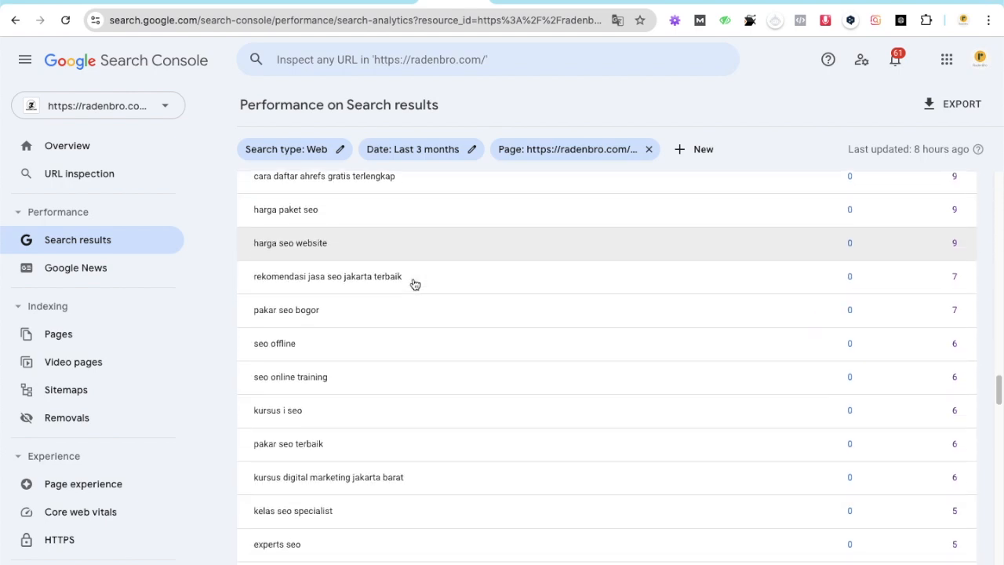
scroll(439, 271, down, 3)
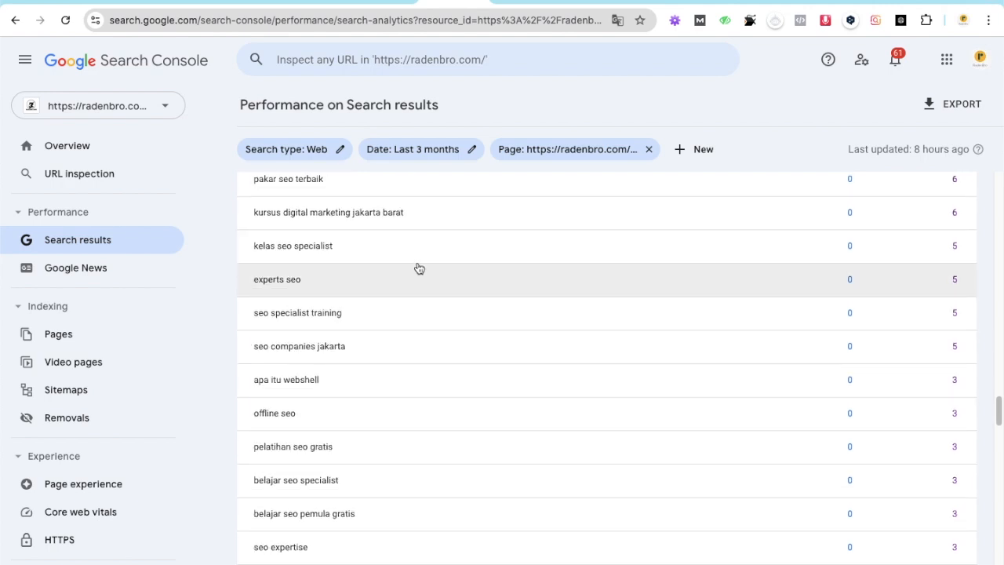
scroll(416, 269, down, 3)
scroll(422, 281, down, 3)
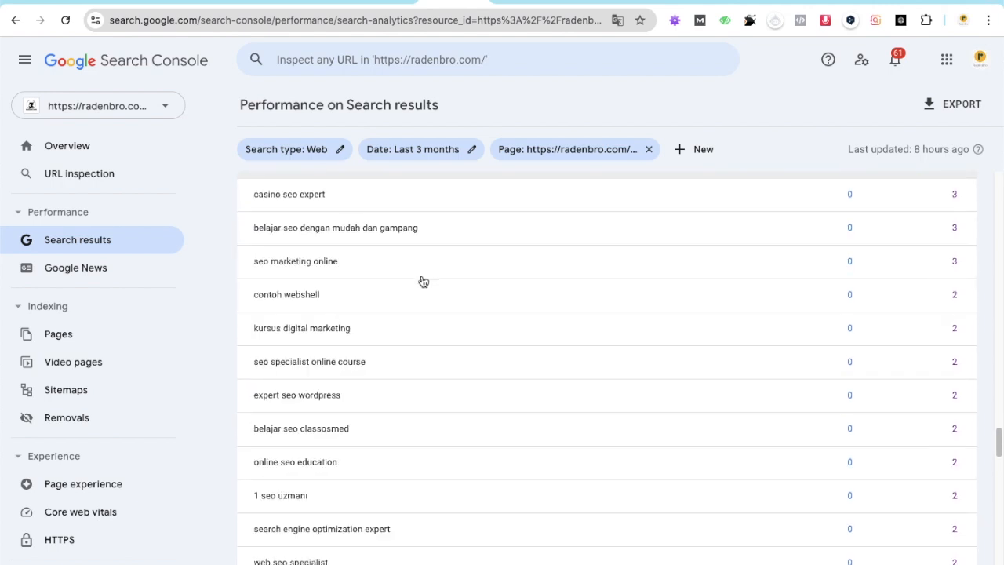
scroll(338, 435, up, 1)
scroll(340, 442, down, 1)
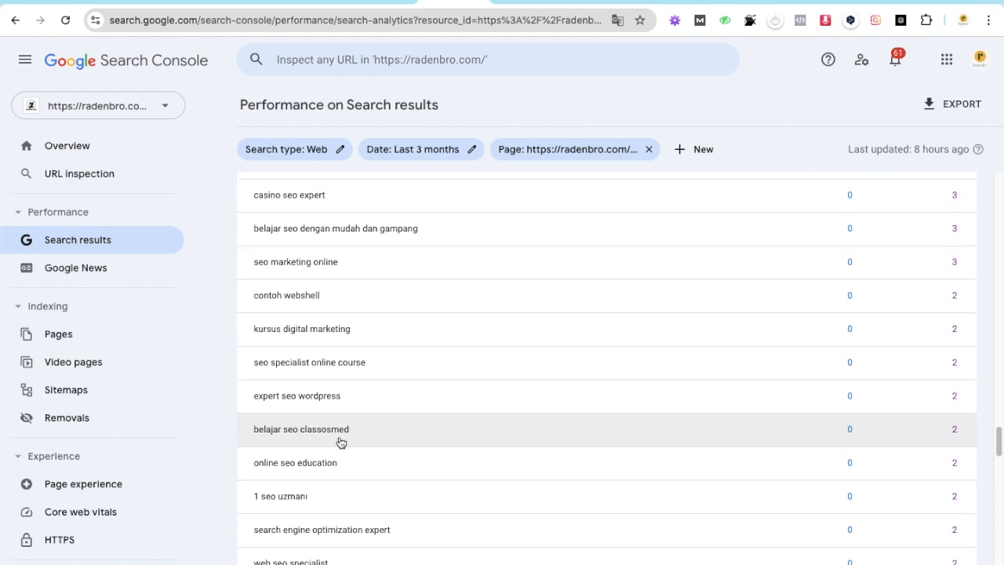
scroll(340, 442, down, 1)
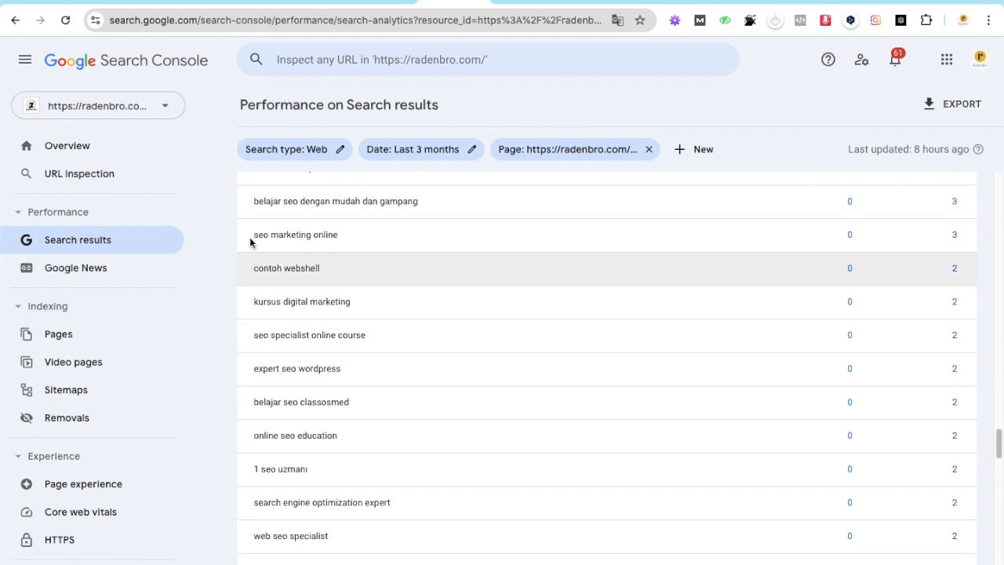
drag(253, 202, 424, 210)
key(ctrl+c)
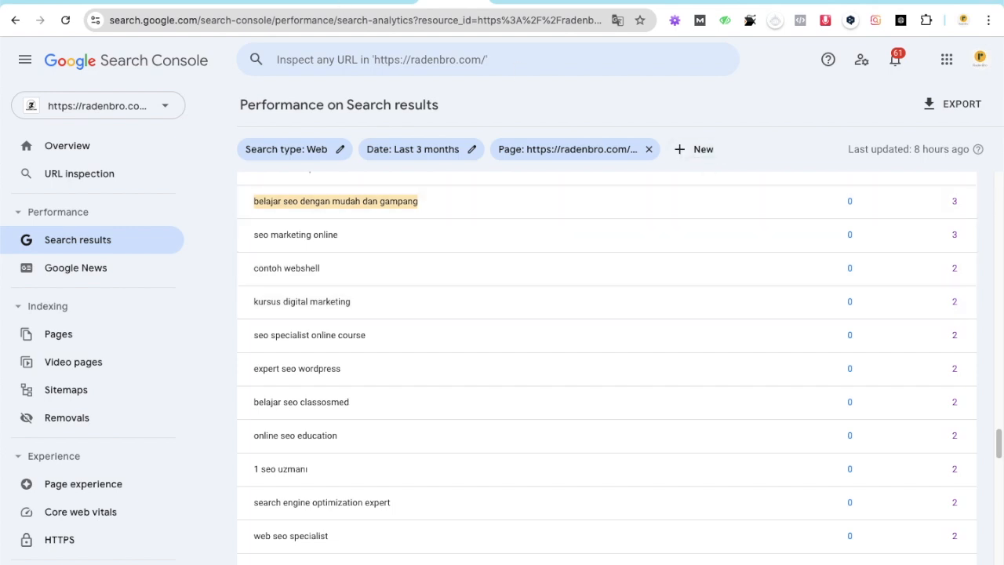
Switch to the Ahrefs window and look up the copied query in Keywords Explorer for Indonesia.
click(2, 135)
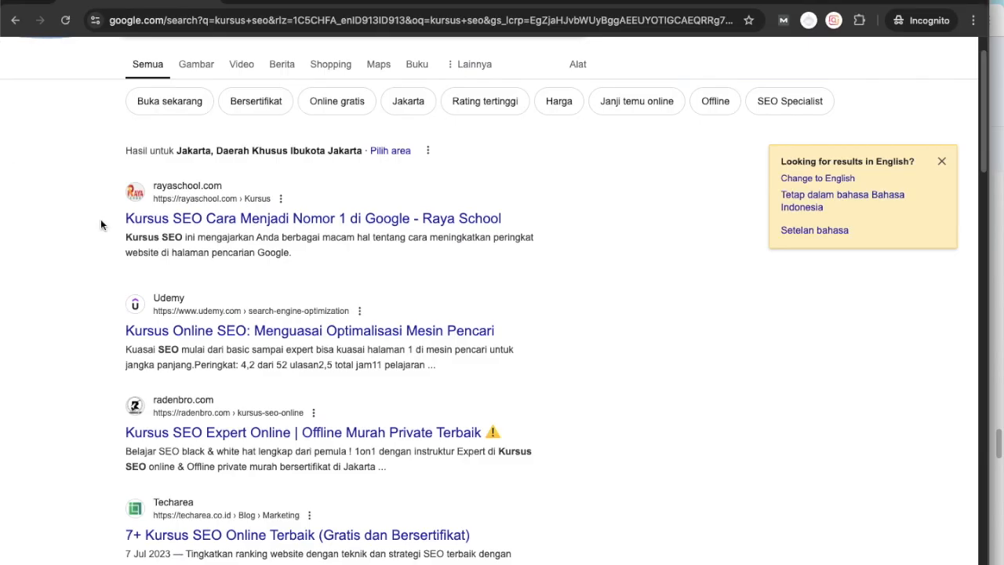
click(208, 1)
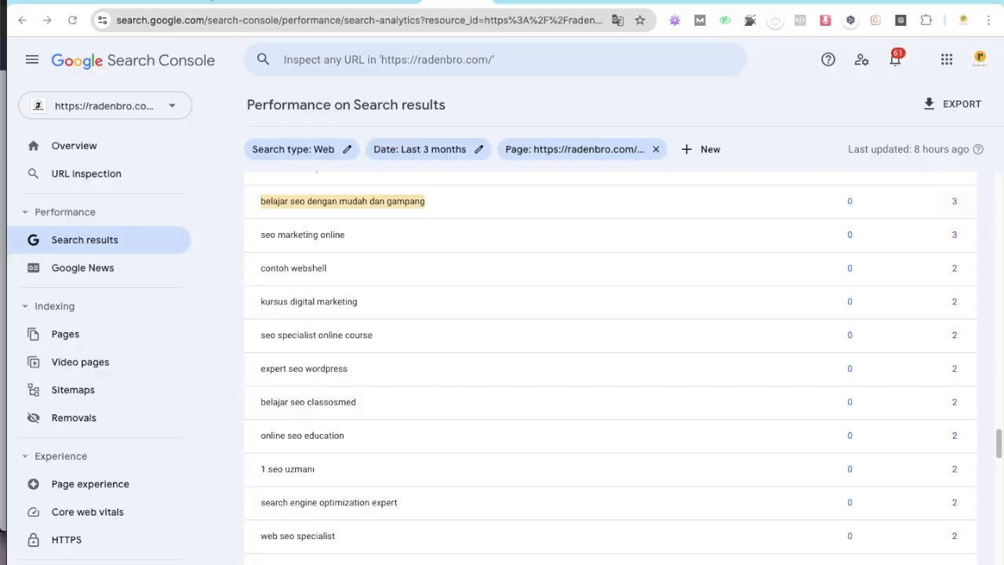
click(2, 232)
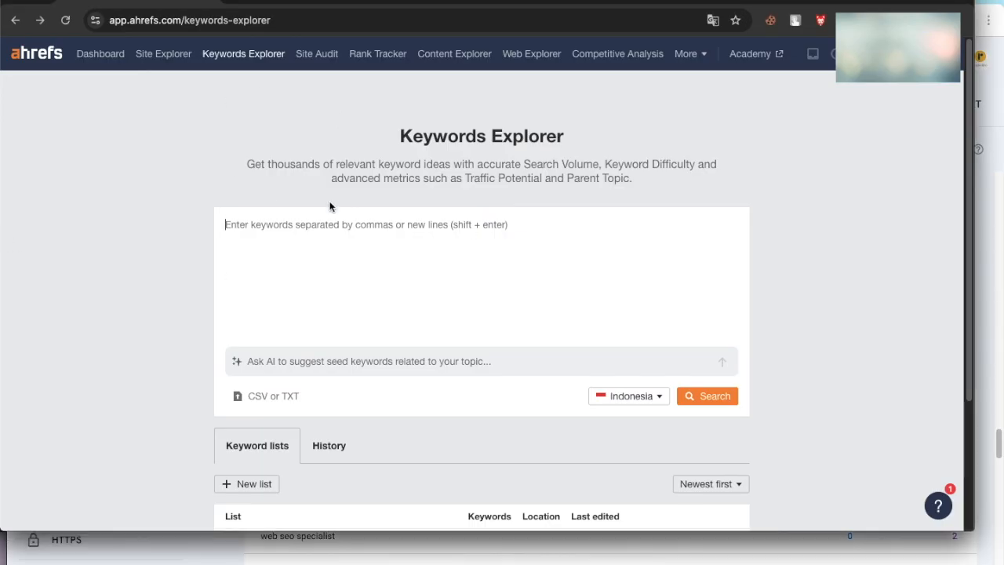
click(480, 253)
key(ctrl+v)
click(726, 397)
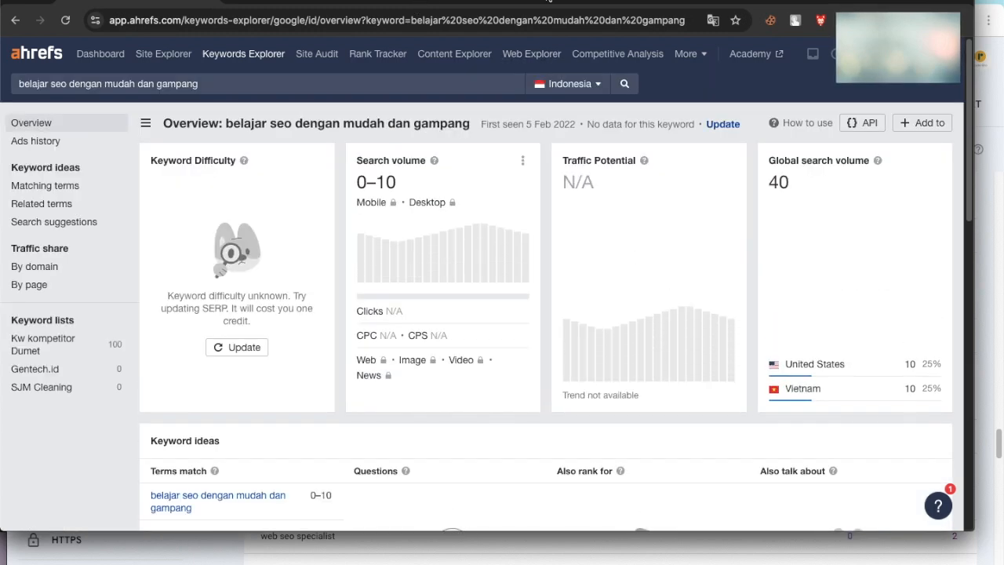
Examine the keyword's overview, including its keyword ideas, Indonesian search volume and global search volume.
scroll(450, 261, down, 3)
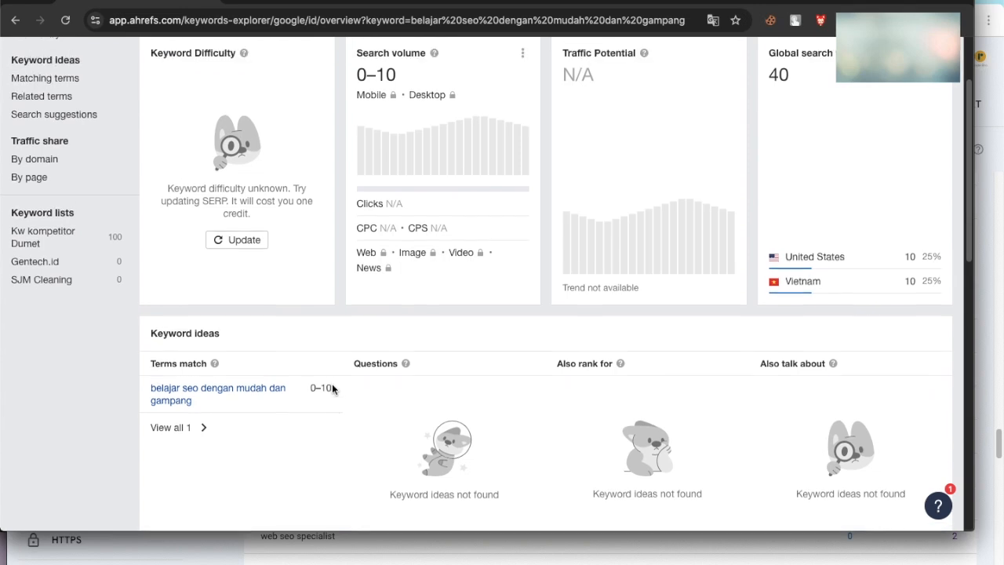
scroll(332, 384, up, 3)
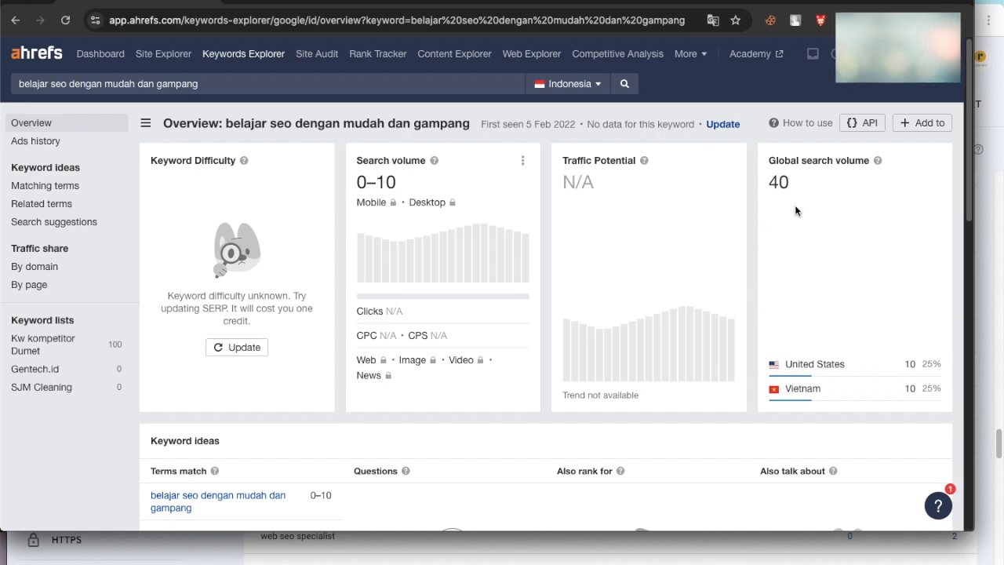
double_click(777, 182)
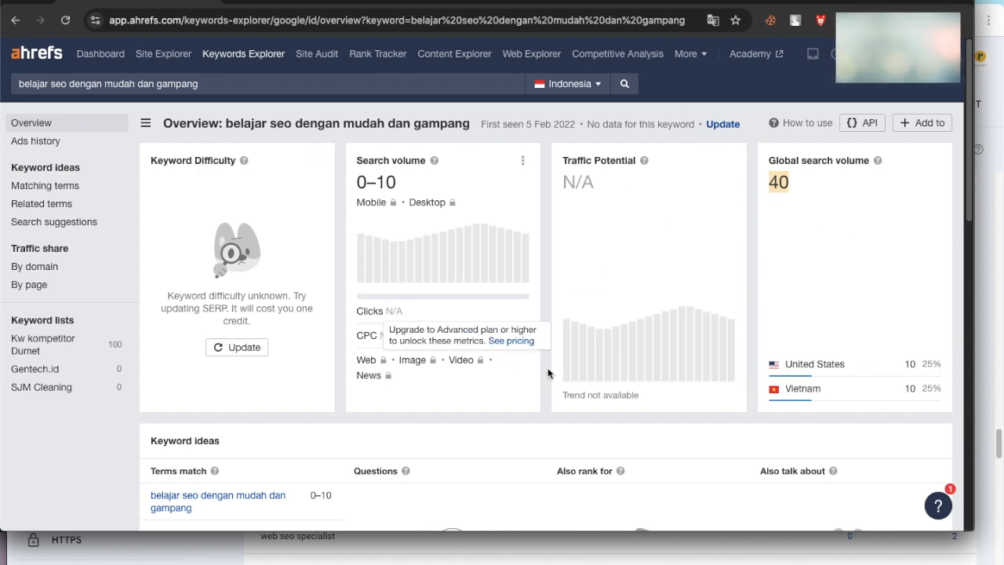
drag(232, 123, 457, 128)
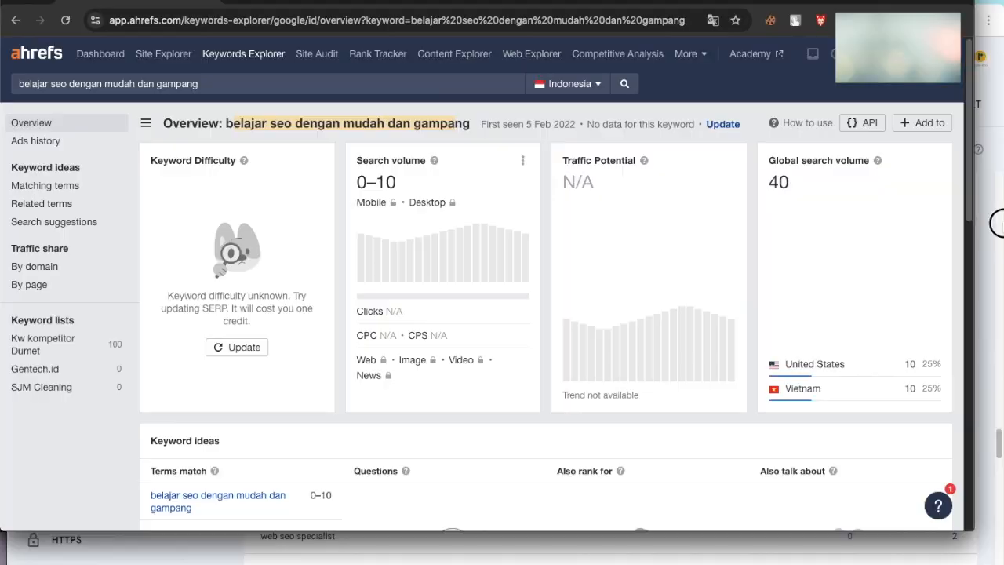
Bring Search Console forward, open the prompt notes Untitled.txt in TextEdit, and move that window toward the middle of the screen.
click(997, 222)
mouse_move(864, 561)
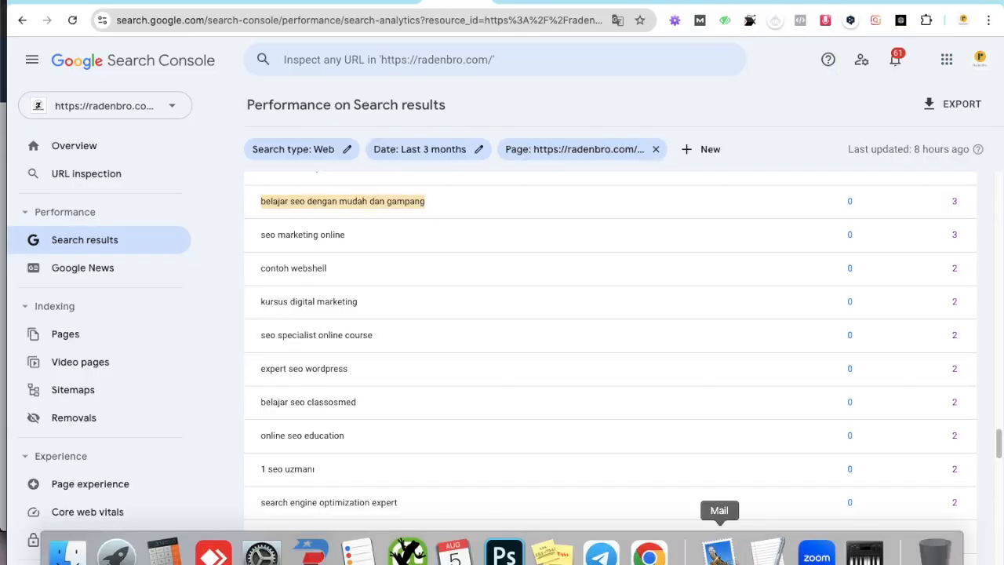
click(767, 553)
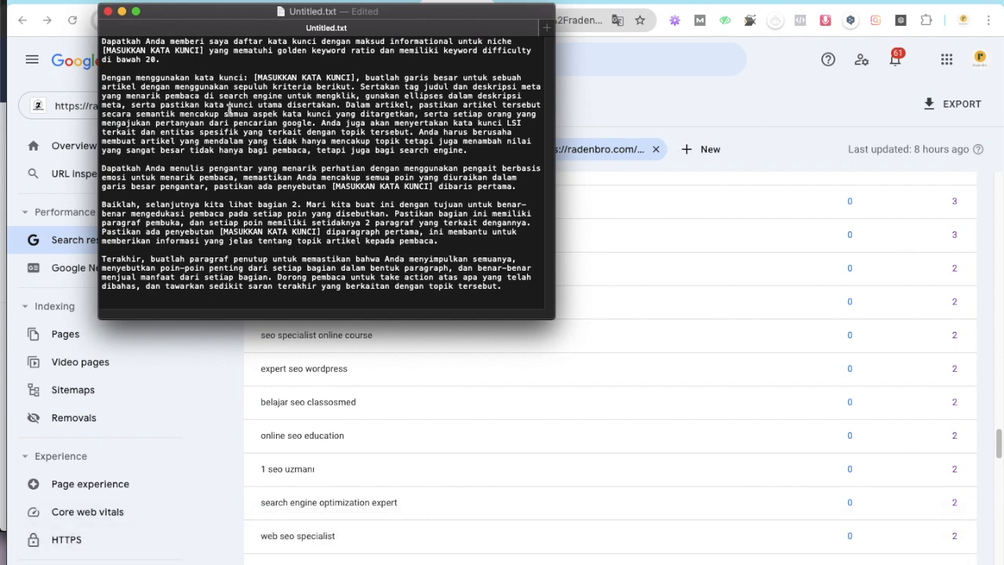
drag(240, 11, 386, 125)
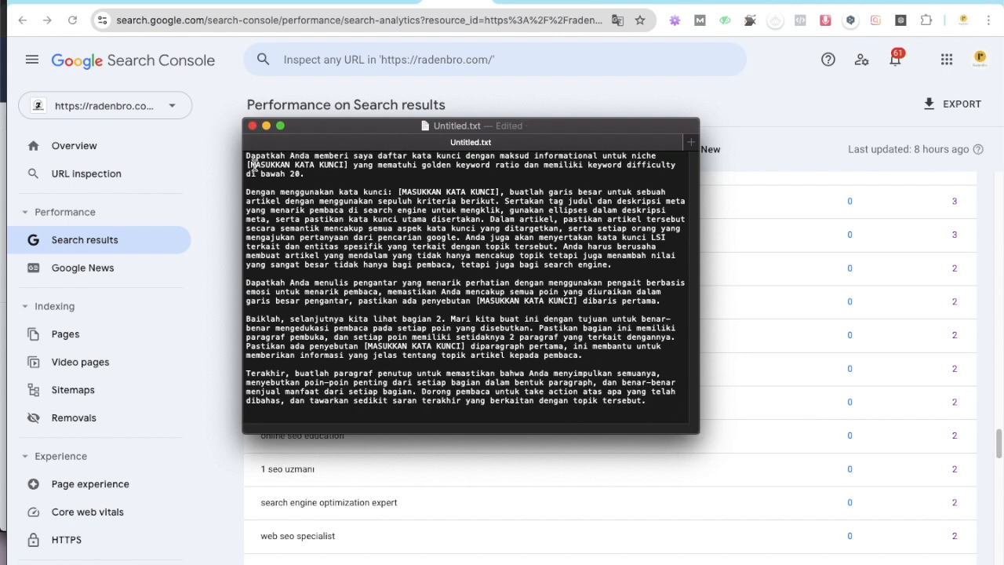
Replace MASUKKAN KATA KUNCI in the first prompt with "belajar seo dengan mudah dan gampang" and copy the whole prompt.
drag(249, 162, 346, 160)
key(super+v)
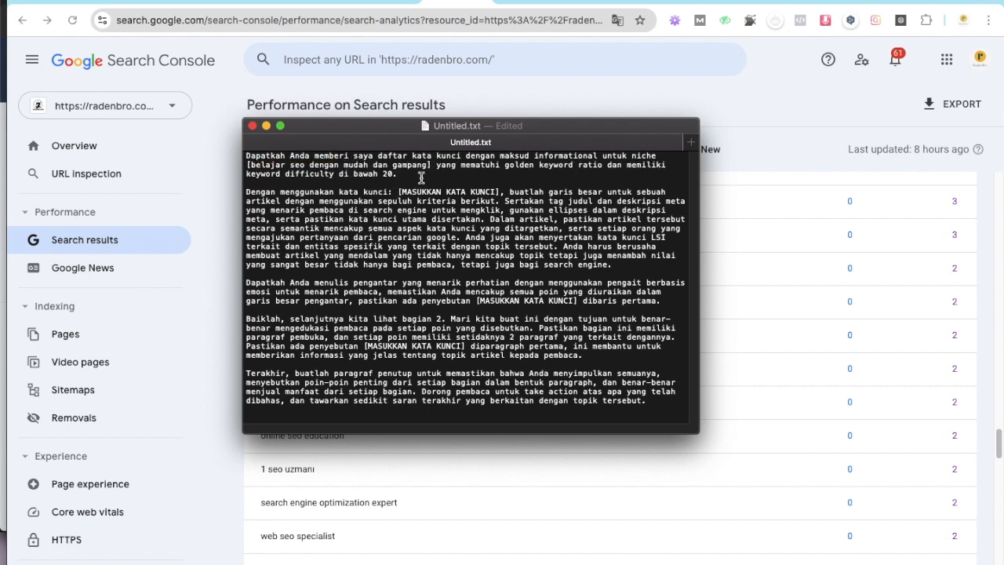
drag(421, 177, 258, 154)
key(super+c)
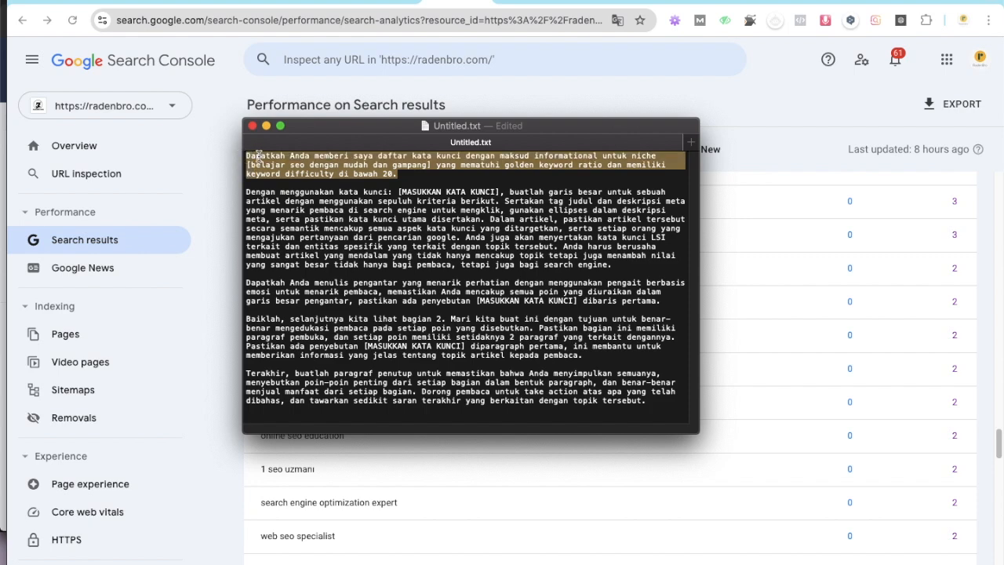
Switch to Gemini in the browser and paste the copied keyword-list prompt into the prompt box.
click(760, 107)
click(868, 2)
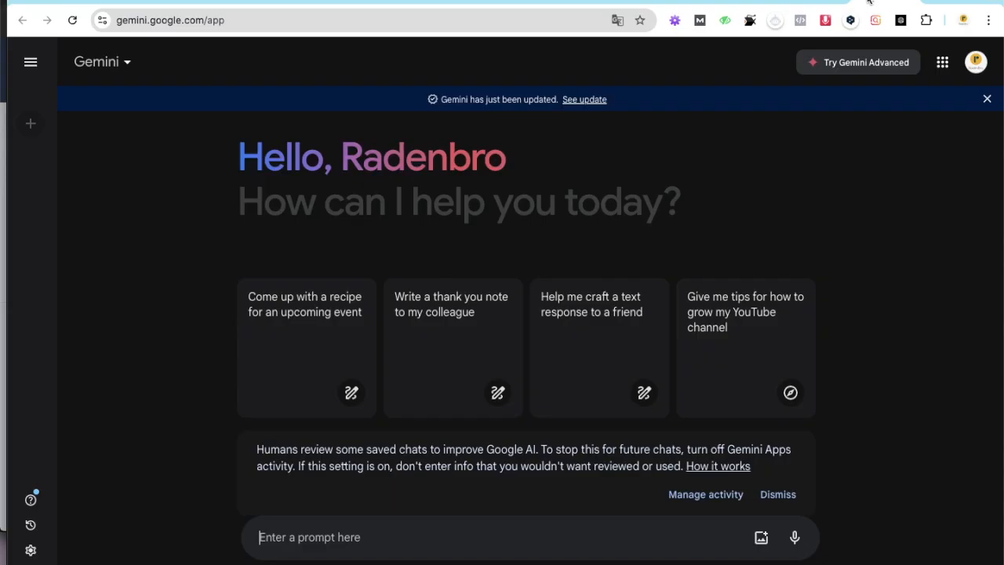
key(super+v)
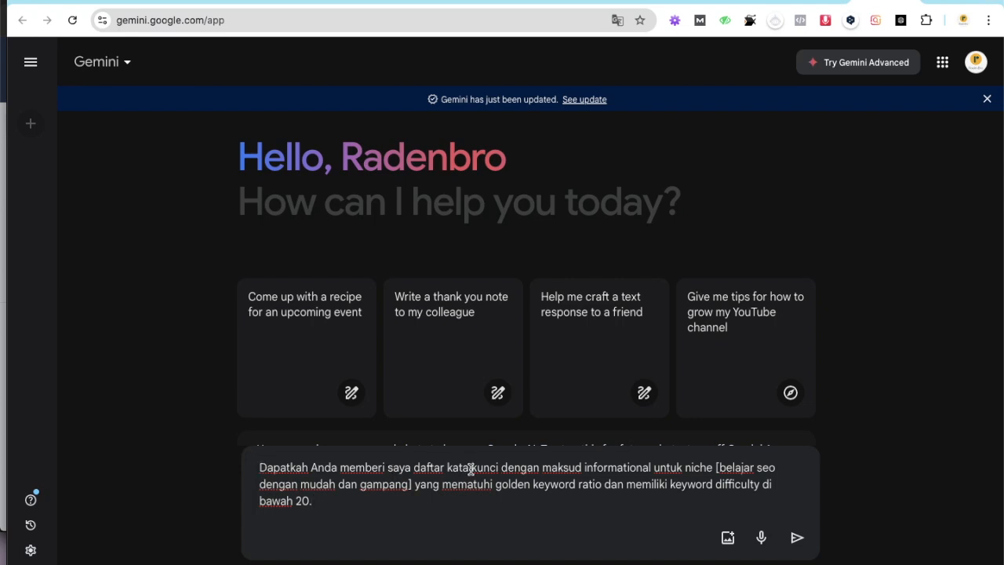
Change the search intent in the keyword-list prompt from informational to "transactional" and send the prompt.
drag(653, 466, 583, 463)
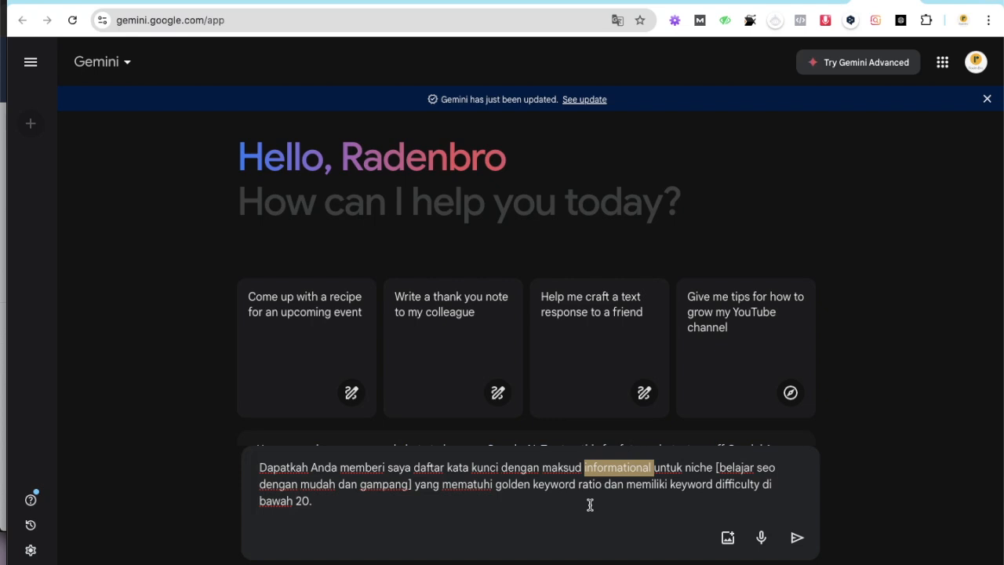
text(trans)
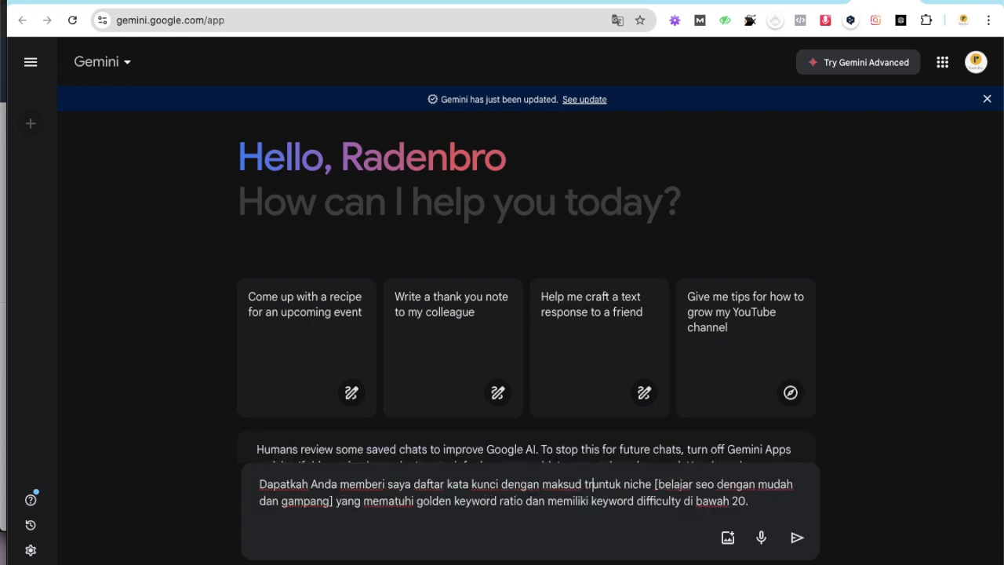
text(act)
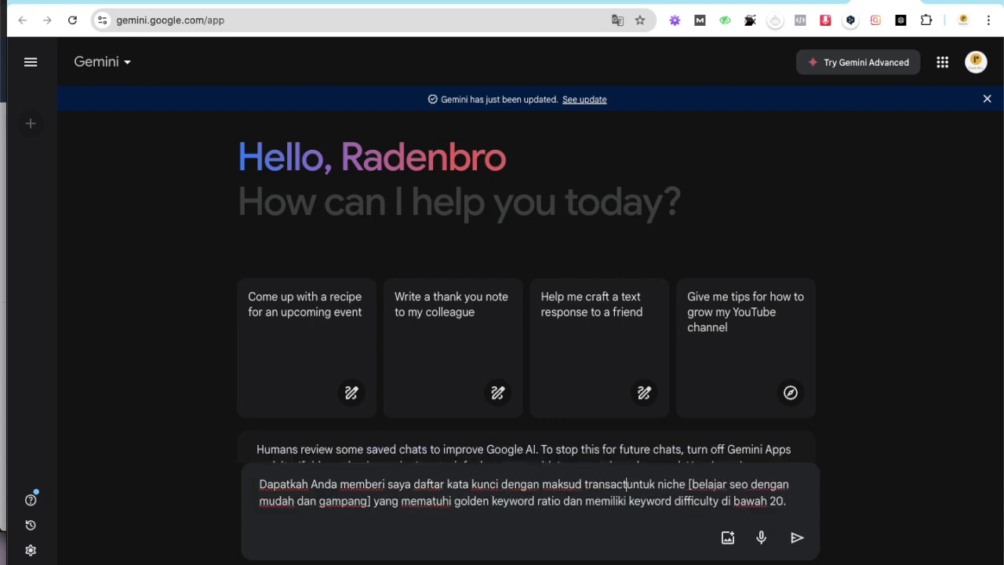
text(ional)
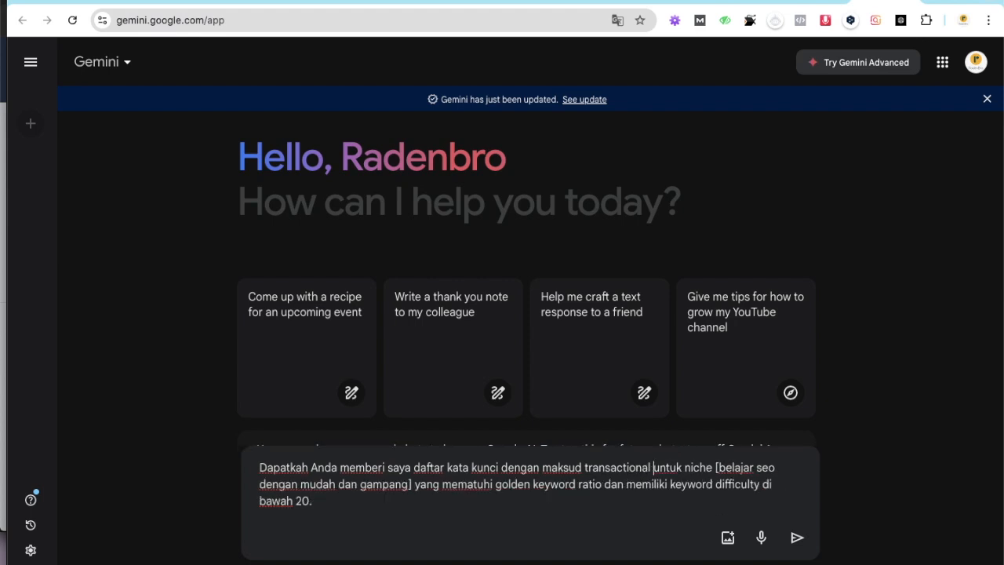
click(447, 485)
key(Return)
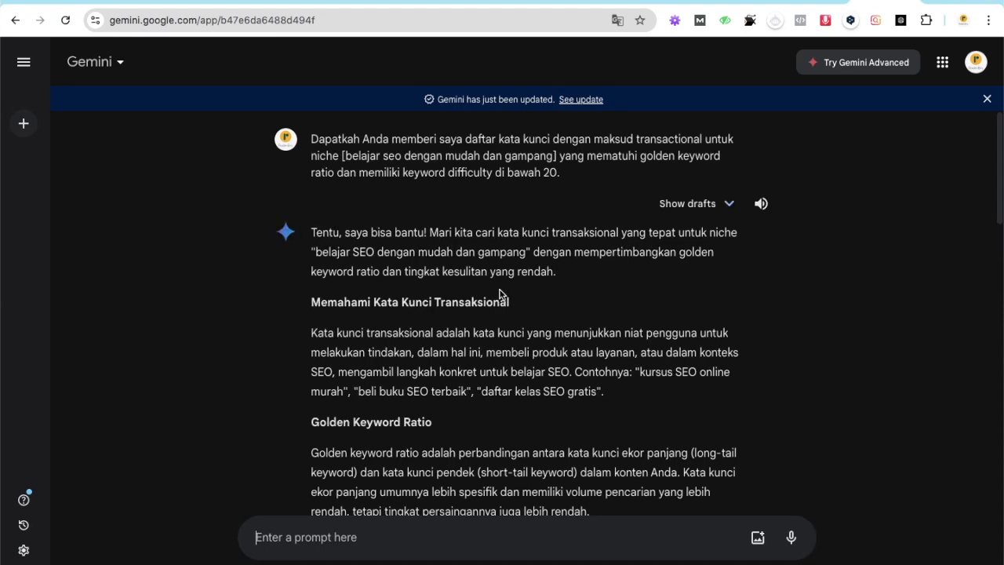
Examine Gemini's answer to the keyword-list prompt, especially the suggested transactional keywords under Kursus.
drag(563, 176, 438, 155)
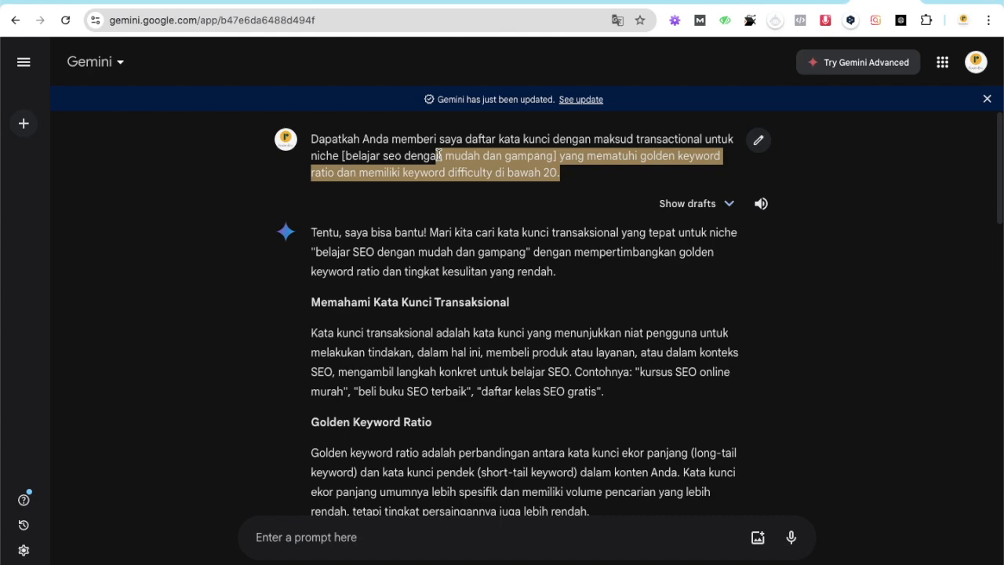
scroll(329, 263, down, 3)
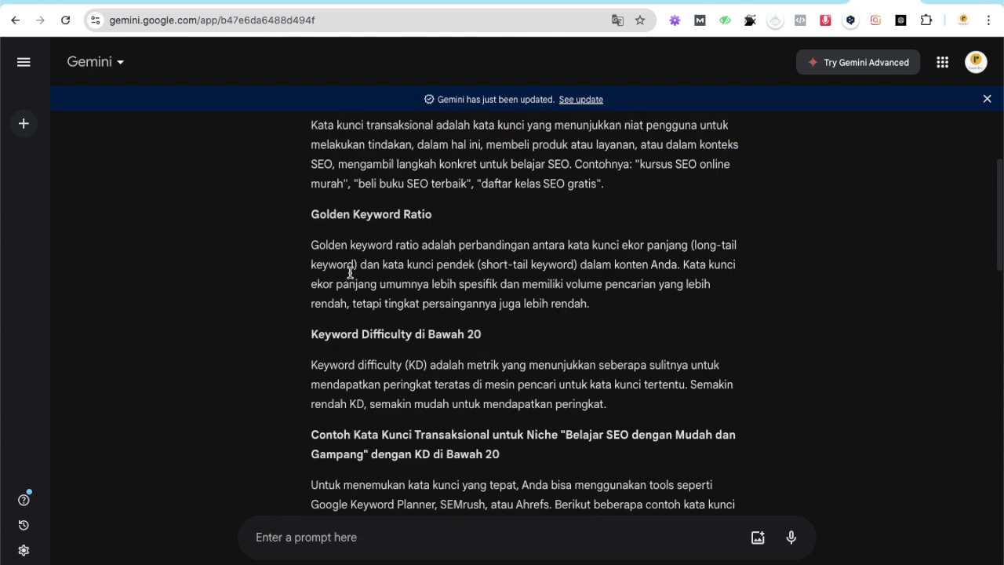
scroll(353, 271, up, 3)
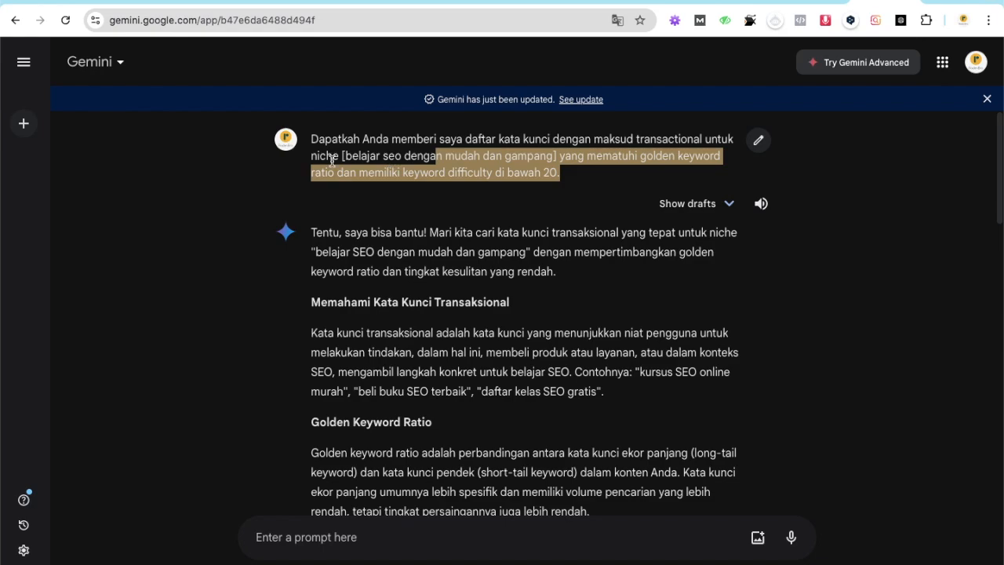
click(331, 161)
scroll(353, 164, down, 5)
scroll(410, 201, down, 6)
scroll(413, 205, up, 6)
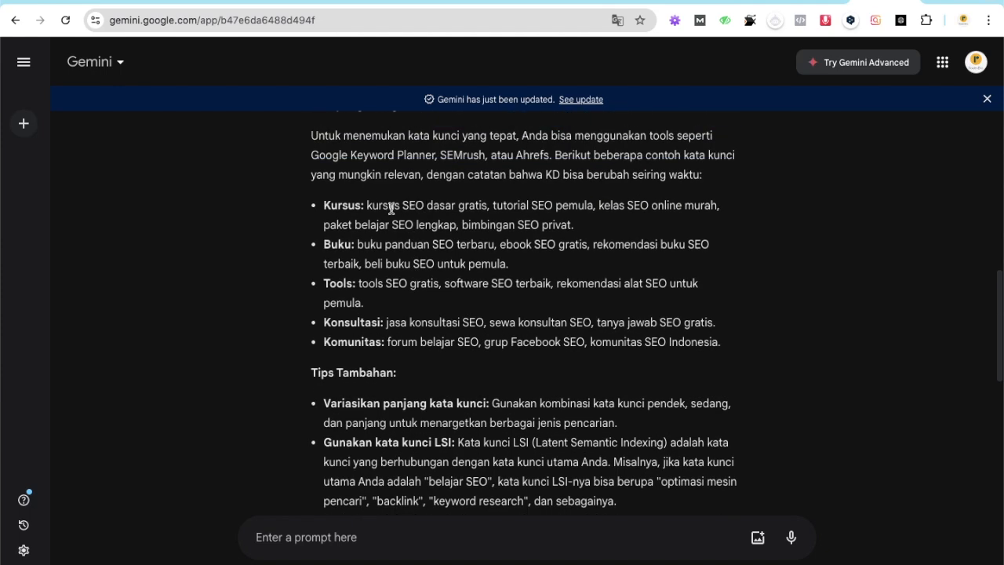
drag(365, 206, 487, 203)
drag(600, 205, 709, 206)
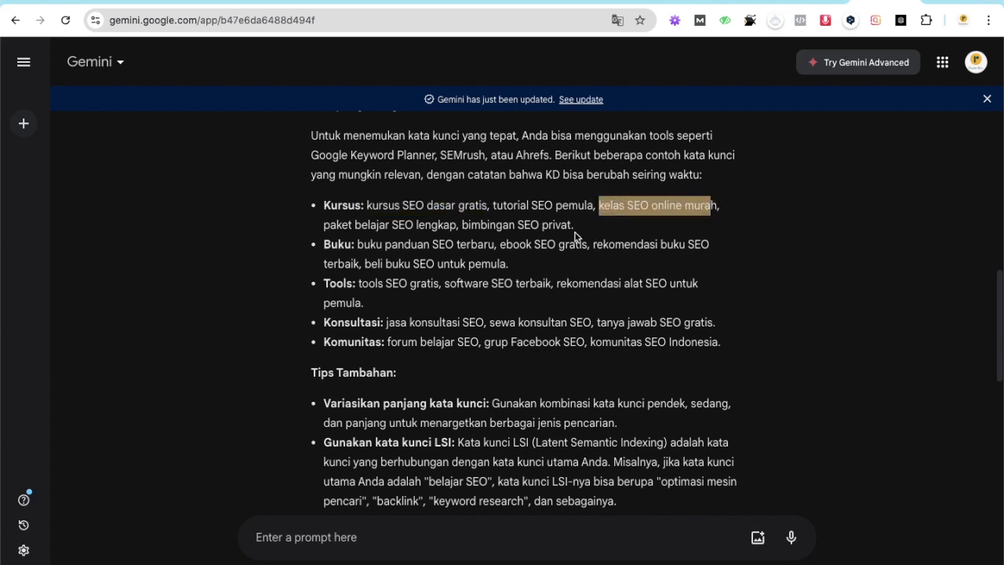
scroll(575, 237, up, 3)
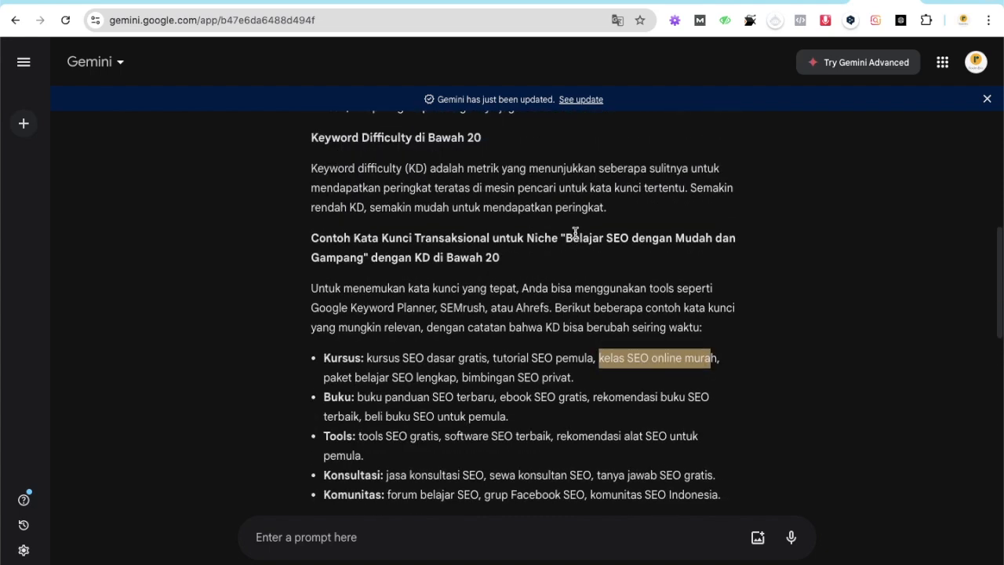
scroll(581, 245, up, 6)
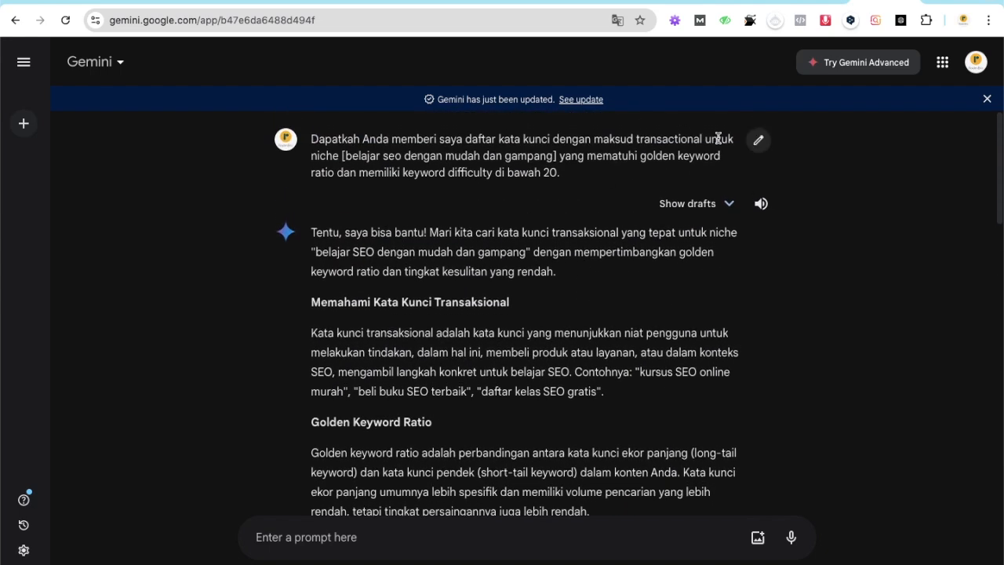
Copy the keyword "belajar seo dengan mudah dan gampang" from the prompt at the start of the conversation.
drag(345, 155, 558, 156)
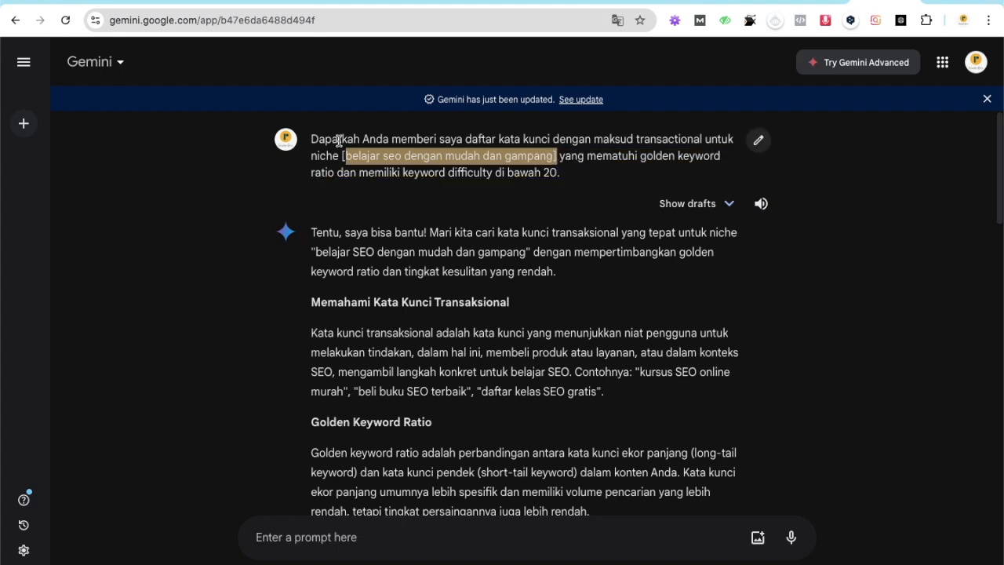
click(341, 157)
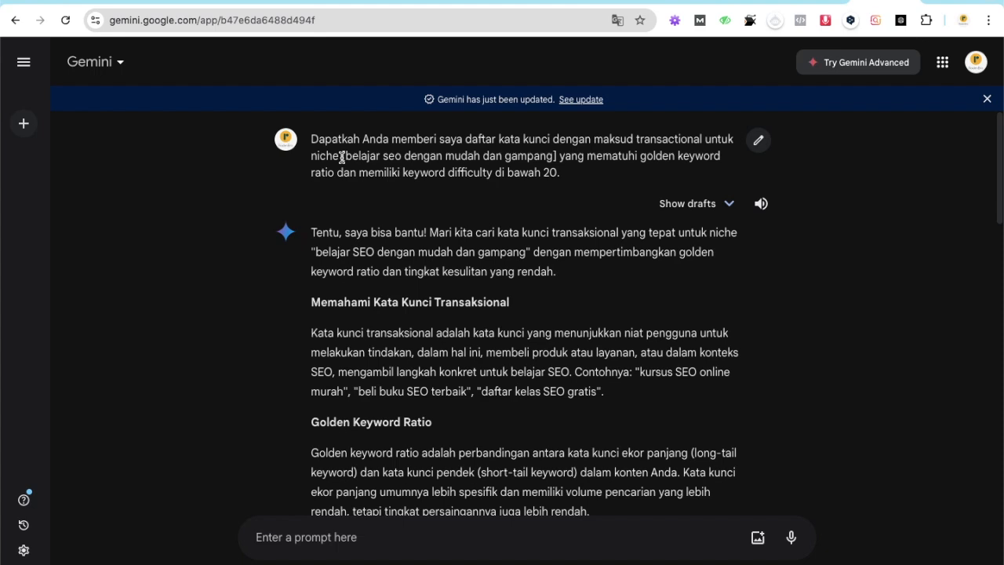
click(347, 154)
drag(348, 154, 551, 153)
key(super+c)
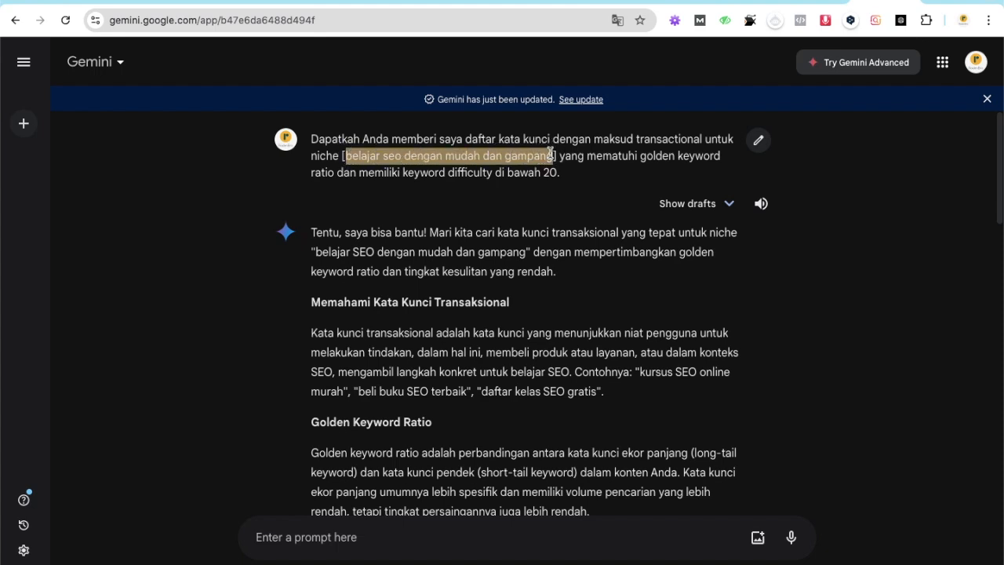
Switch to TextEdit, replace MASUKKAN KATA KUNCI in the second prompt with "belajar seo dengan mudah dan gampang", and copy that whole prompt.
mouse_move(863, 555)
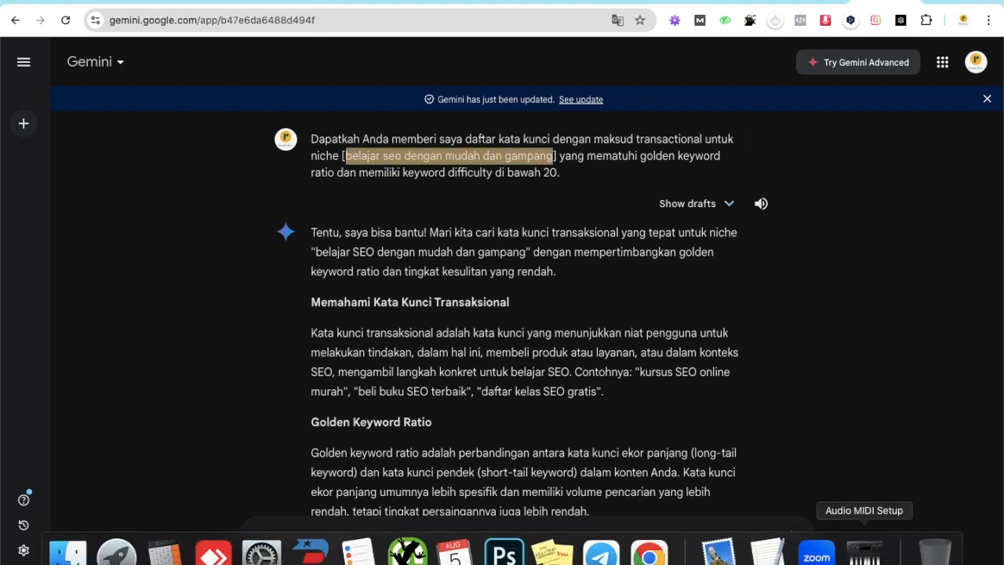
click(767, 553)
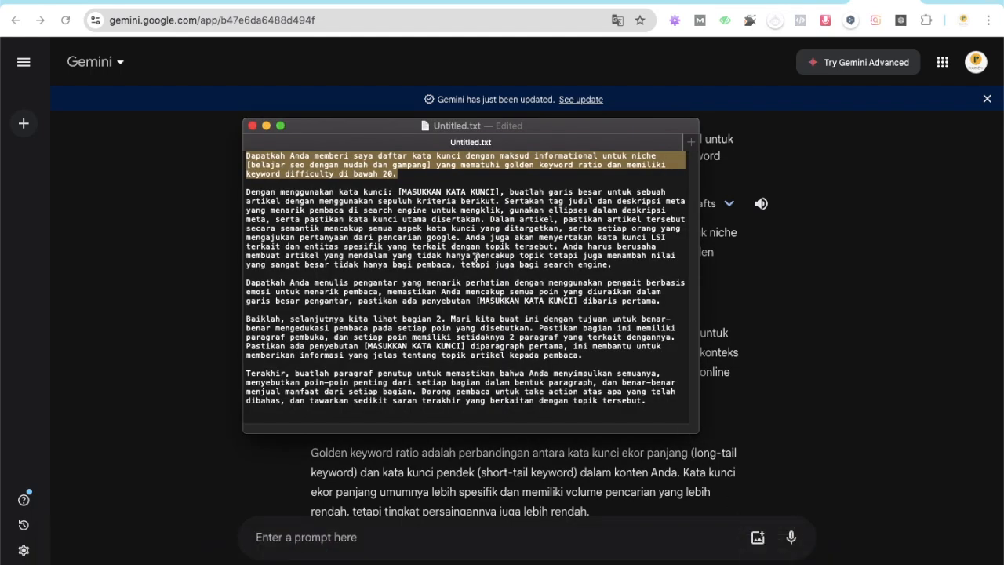
click(486, 228)
drag(400, 191, 496, 192)
key(super+v)
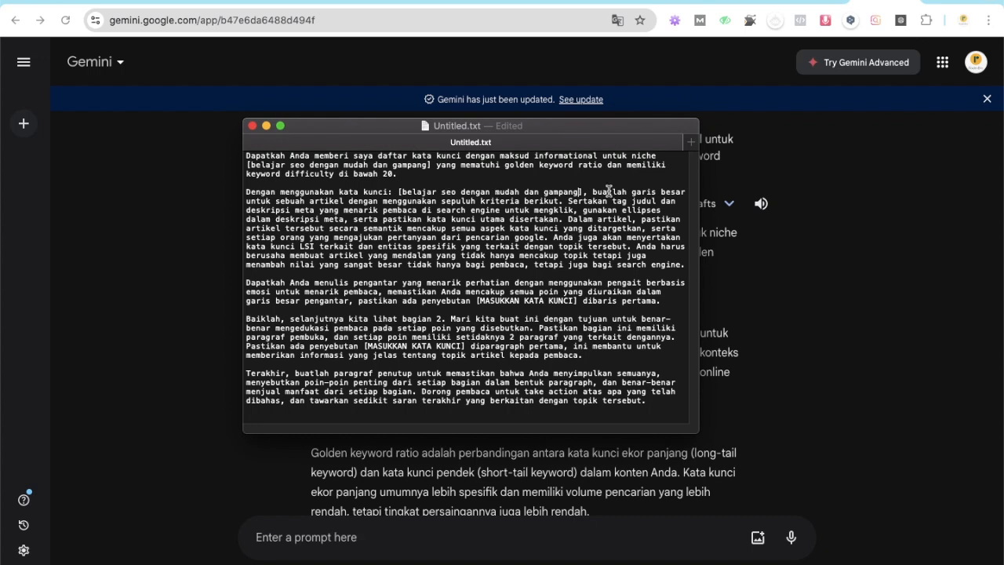
drag(686, 267, 228, 197)
key(super+c)
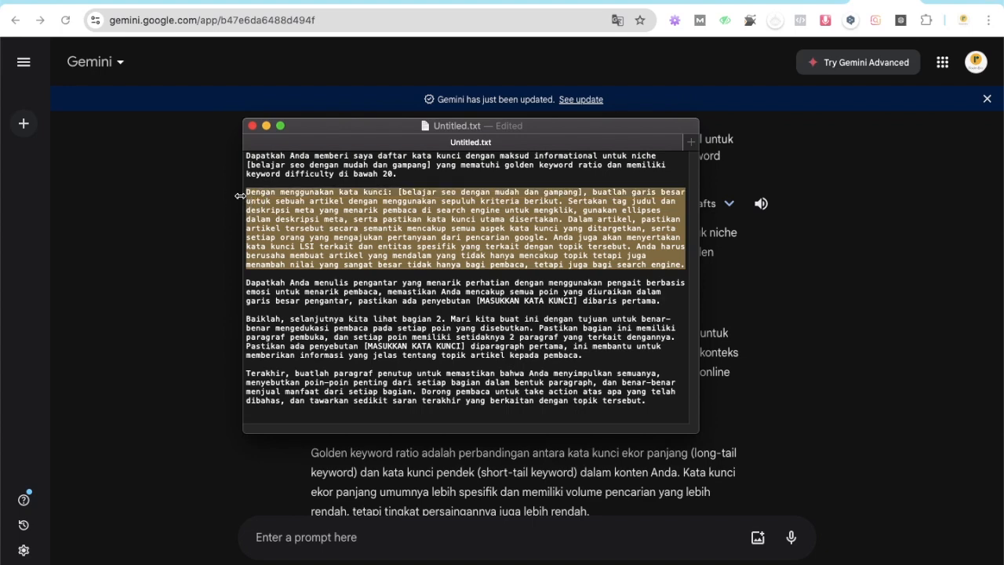
Return to Gemini, paste the copied article-outline prompt into the prompt box, and send it.
click(229, 197)
click(398, 534)
key(super+v)
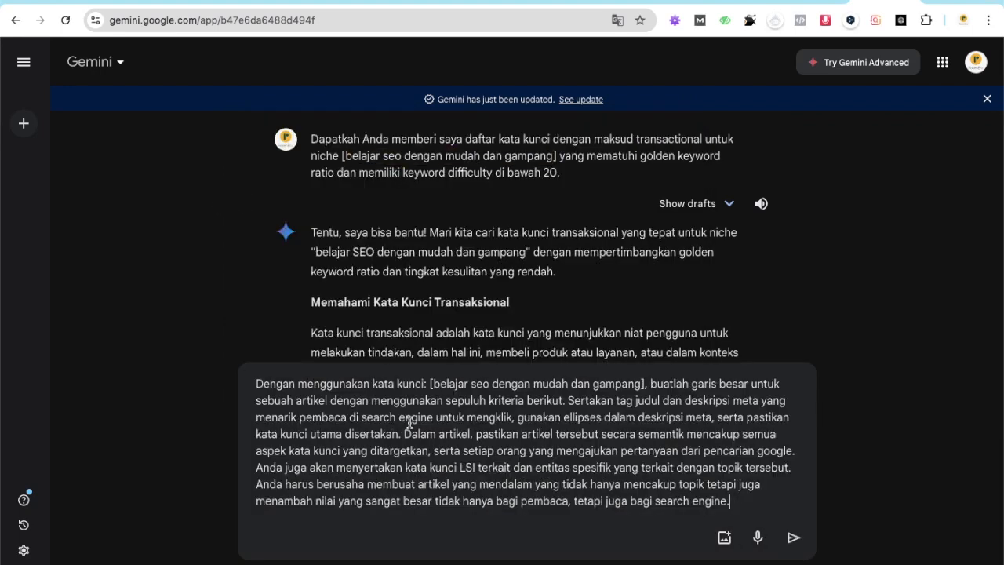
click(441, 386)
drag(441, 386, 629, 385)
click(591, 450)
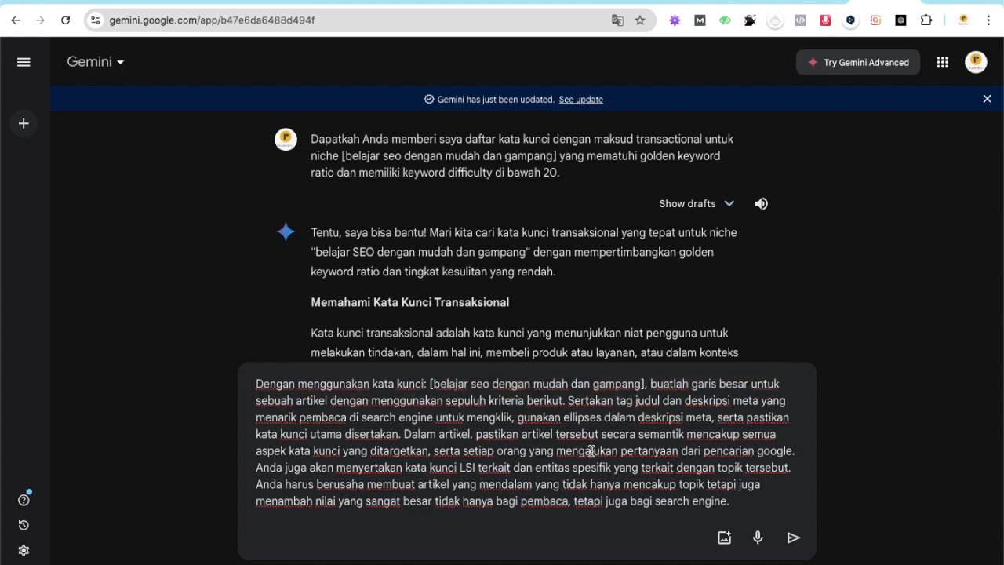
key(Return)
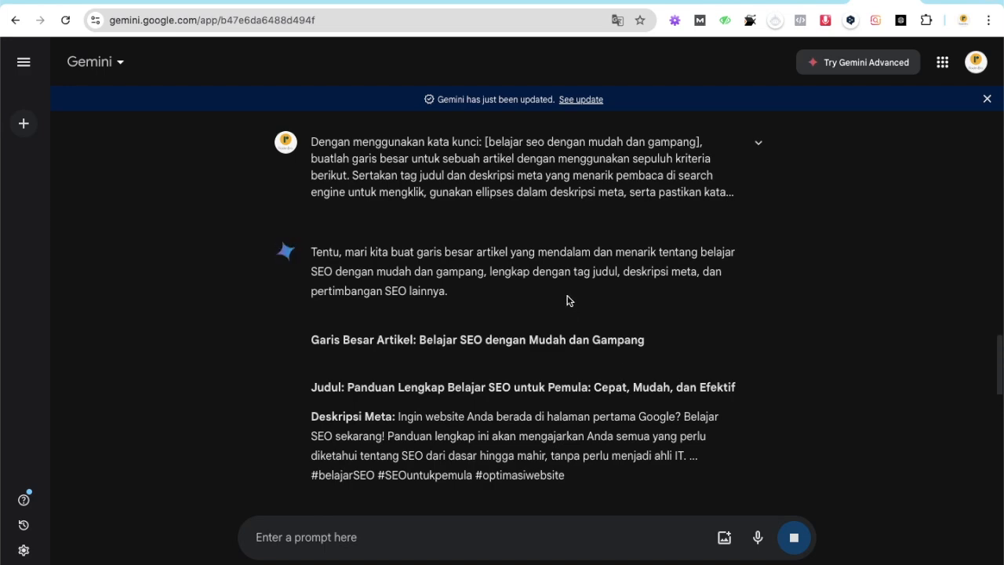
Examine the title and meta description in Gemini's article outline, along with the start of its structure.
drag(349, 235, 735, 235)
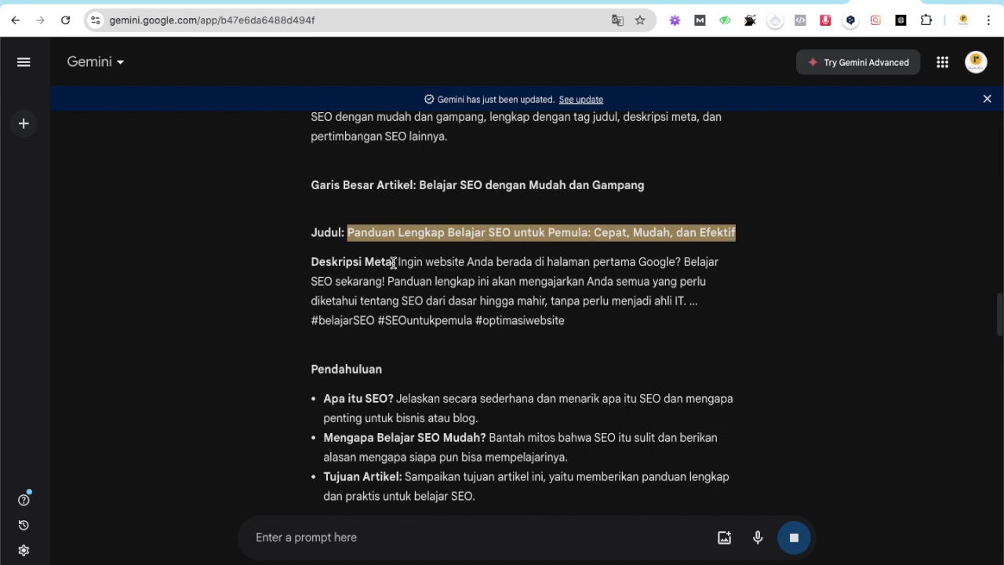
click(501, 273)
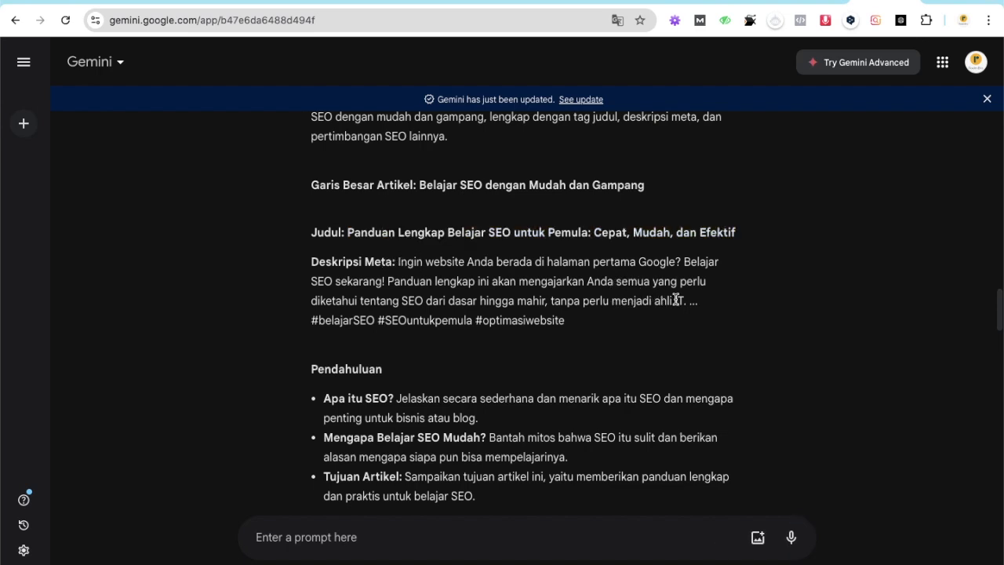
drag(679, 300, 390, 262)
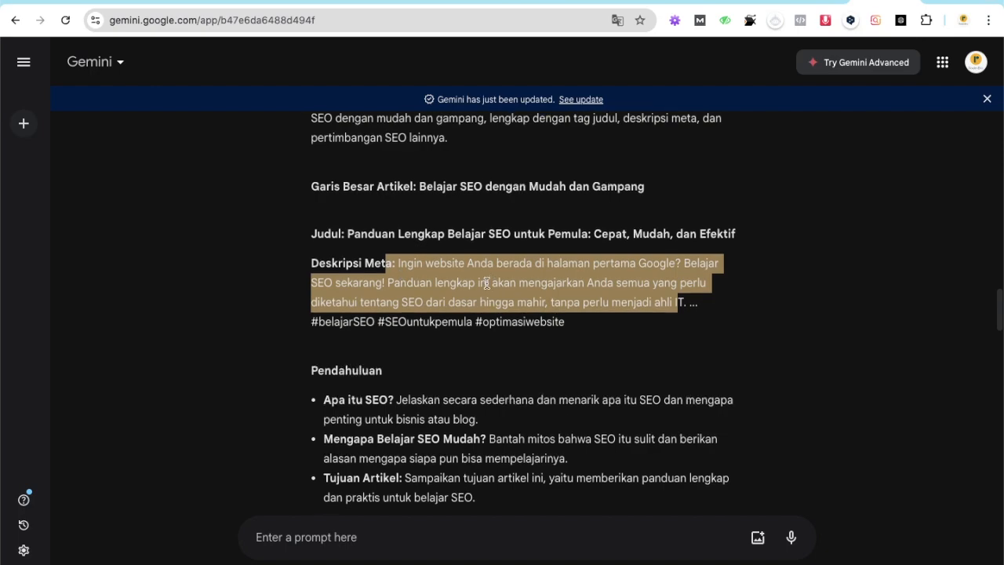
scroll(487, 284, up, 1)
scroll(484, 284, down, 10)
scroll(484, 284, up, 5)
scroll(484, 284, down, 7)
scroll(484, 284, down, 5)
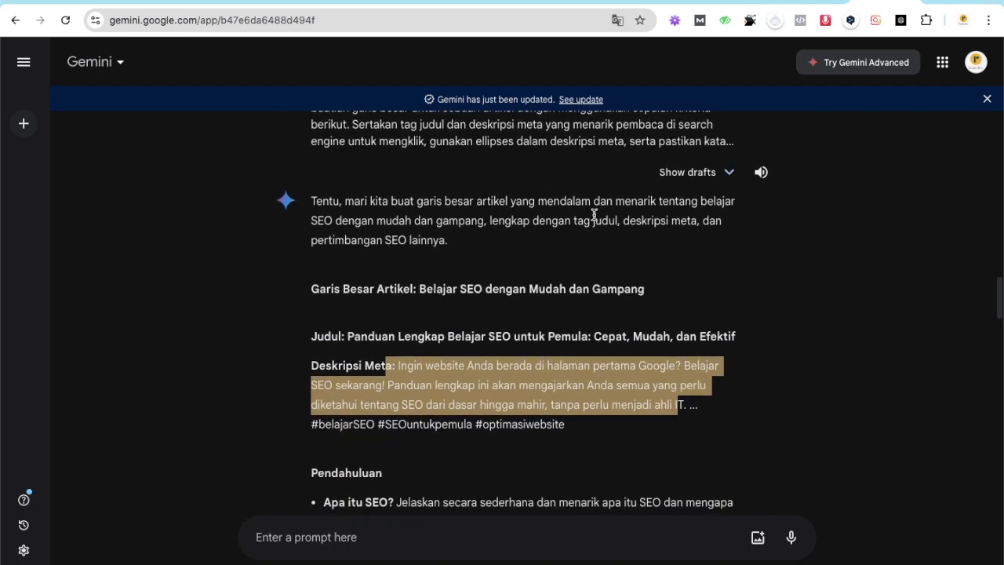
scroll(563, 284, down, 13)
scroll(563, 284, up, 6)
scroll(563, 288, up, 1)
scroll(419, 262, down, 5)
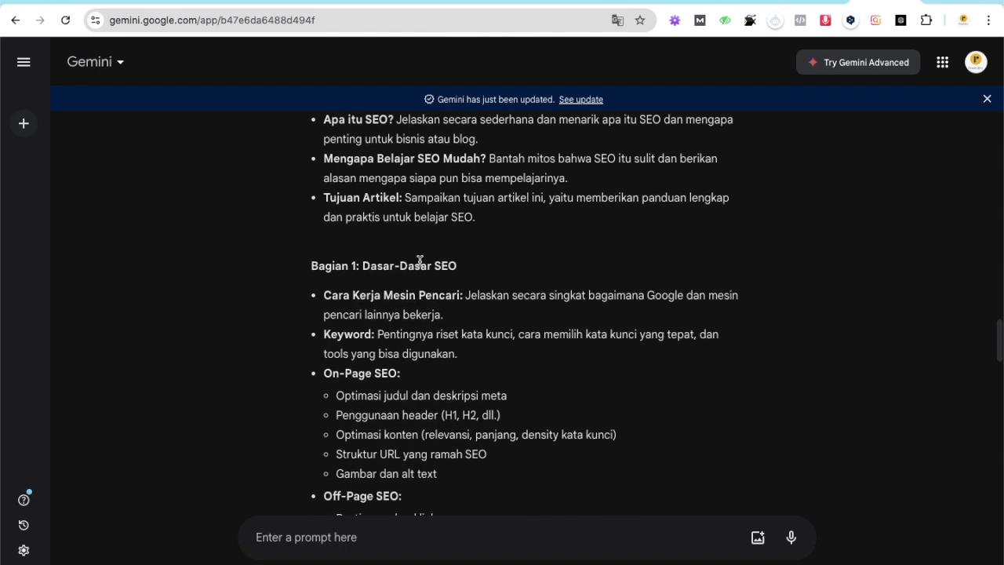
Read through the outline's numbered sections, from the SEO basics to the additional tips and Gemini's closing question.
scroll(418, 262, down, 3)
triple_click(385, 266)
scroll(455, 273, down, 3)
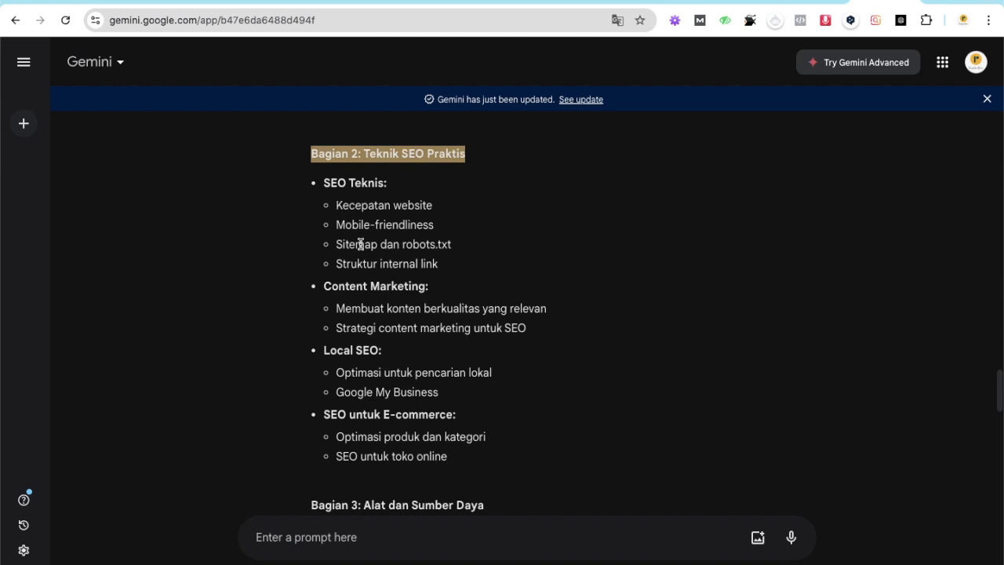
scroll(377, 204, down, 4)
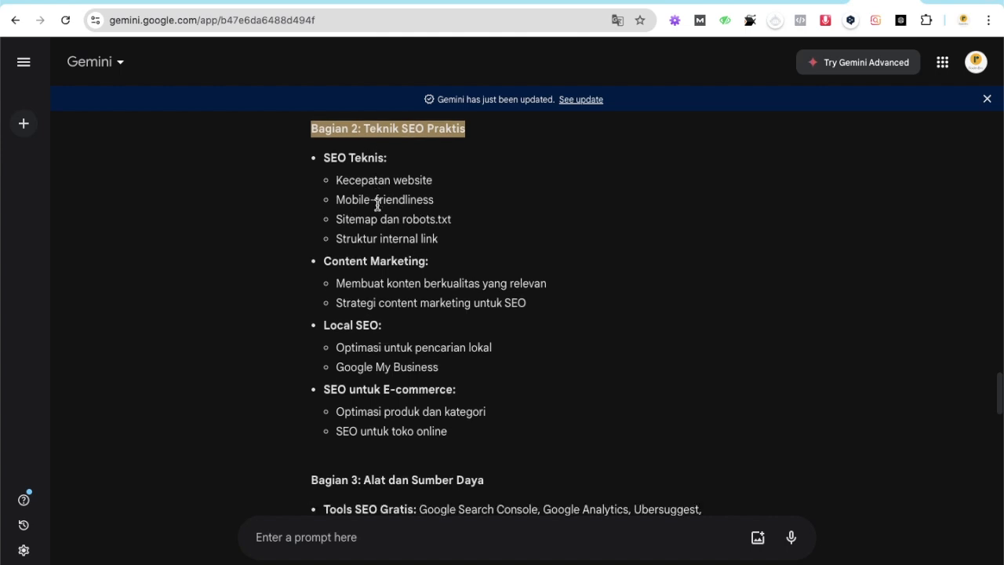
drag(345, 235, 460, 233)
scroll(460, 233, down, 1)
drag(423, 274, 450, 274)
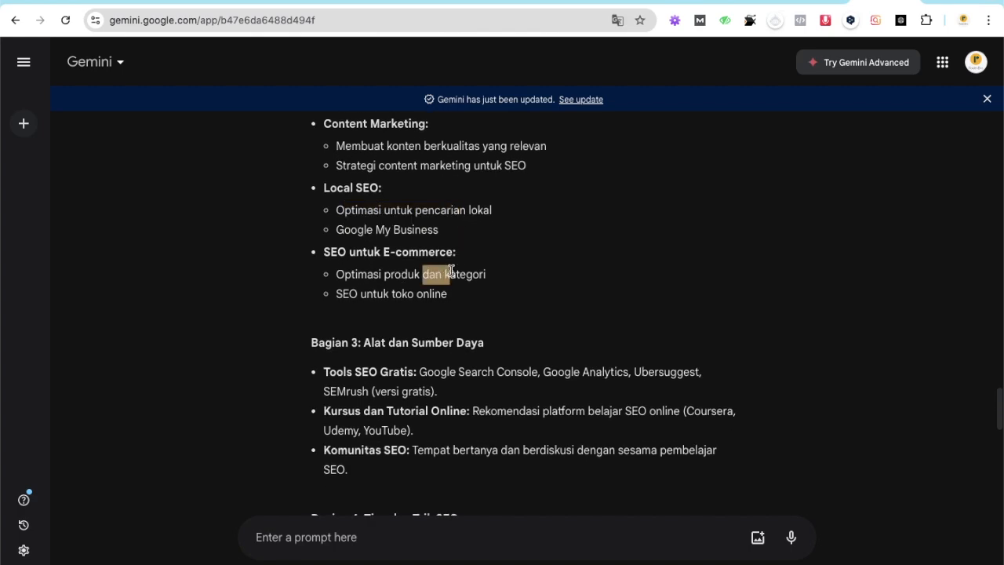
scroll(451, 269, down, 4)
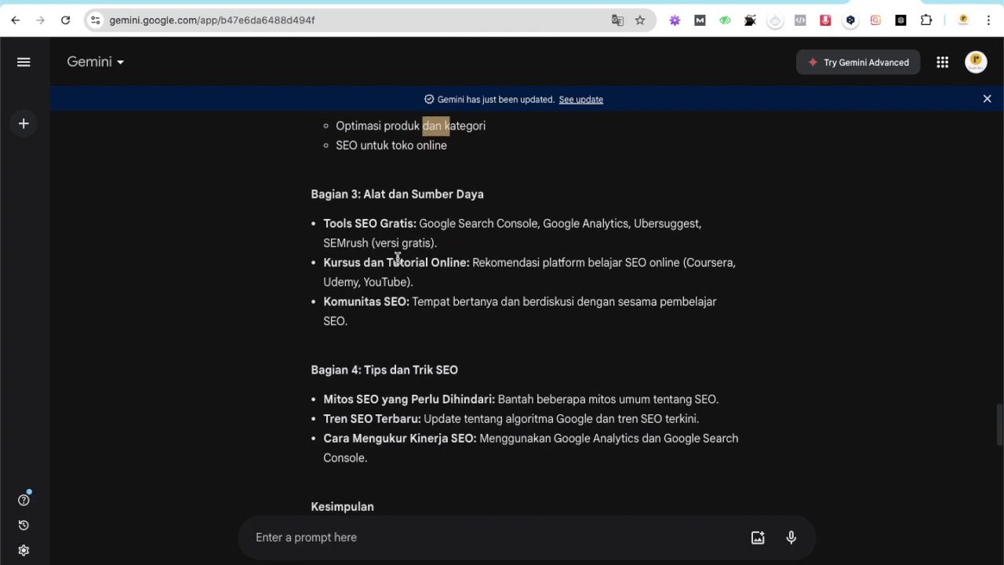
scroll(396, 263, down, 5)
scroll(394, 265, down, 12)
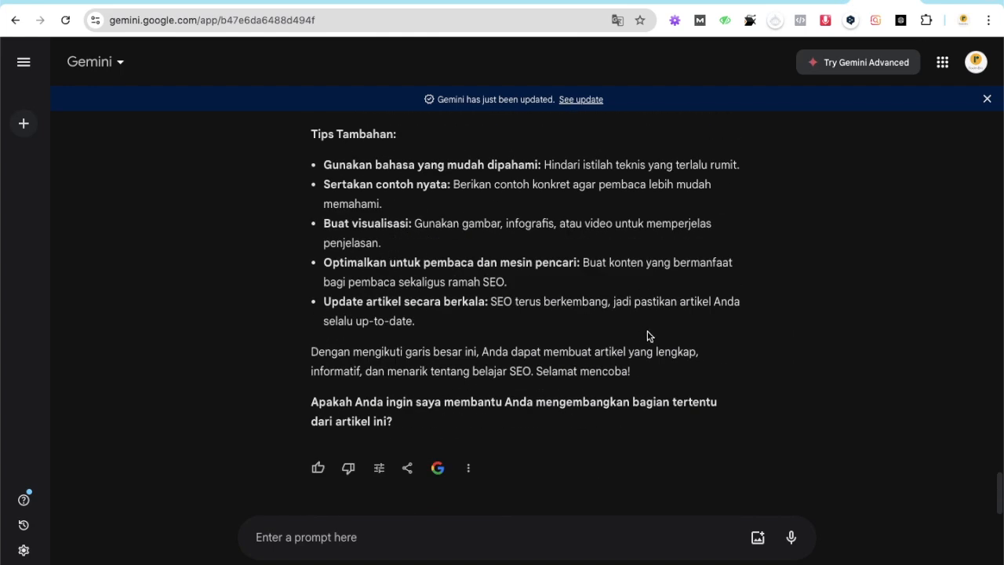
drag(689, 399, 287, 240)
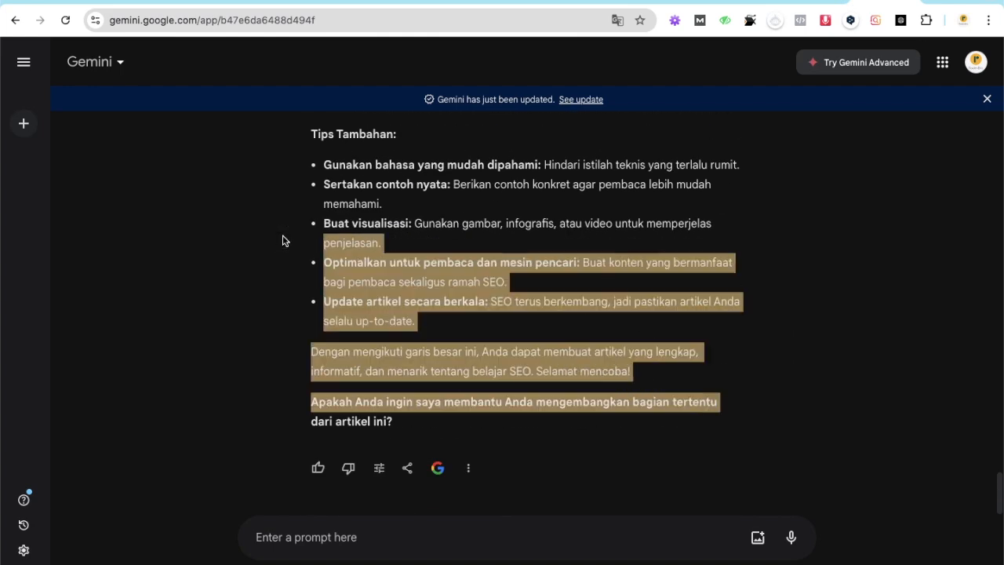
click(584, 253)
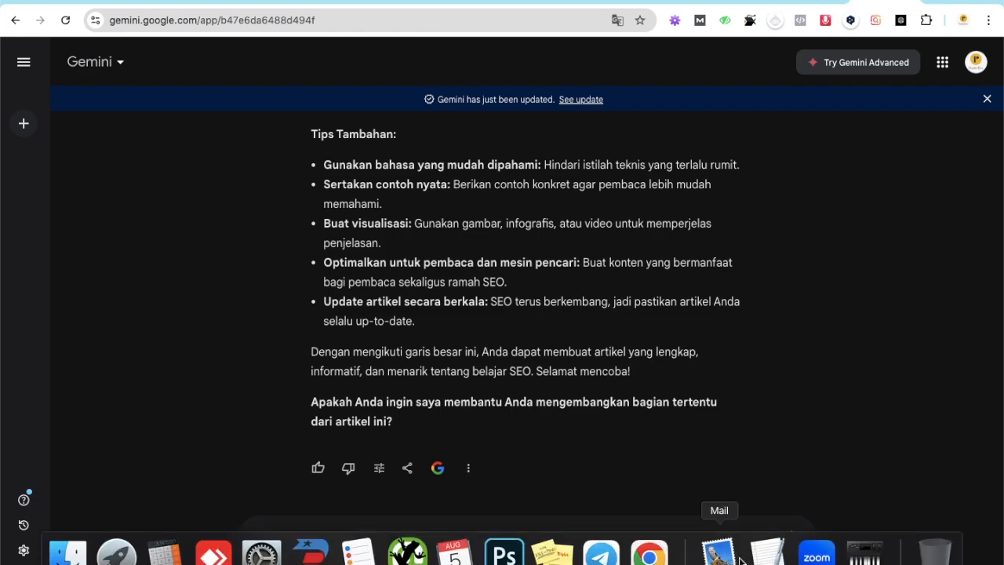
Switch to TextEdit, replace MASUKKAN KATA KUNCI in the third prompt with "belajar seo dengan mudah dan gampang", and copy that whole prompt.
click(769, 553)
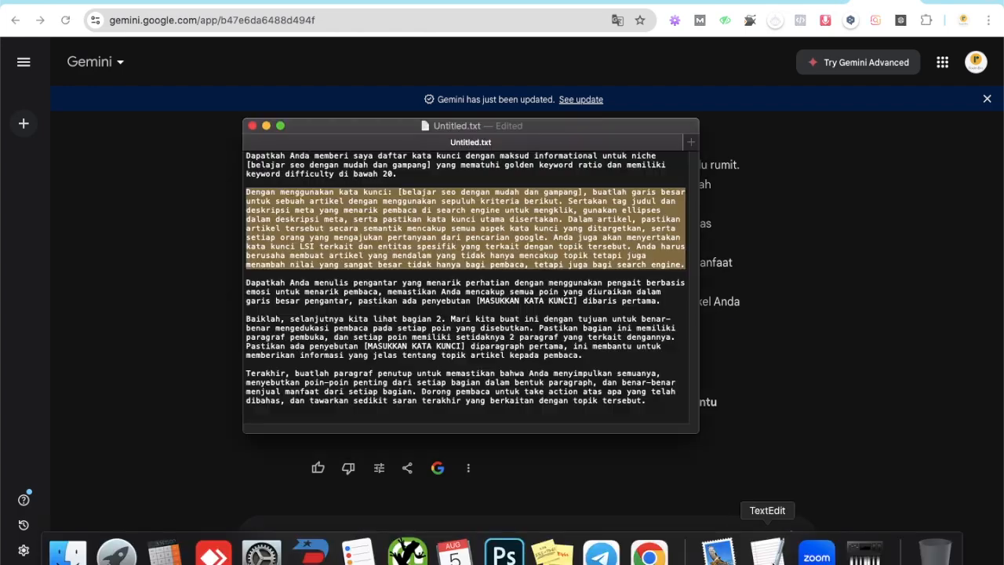
triple_click(295, 293)
click(404, 240)
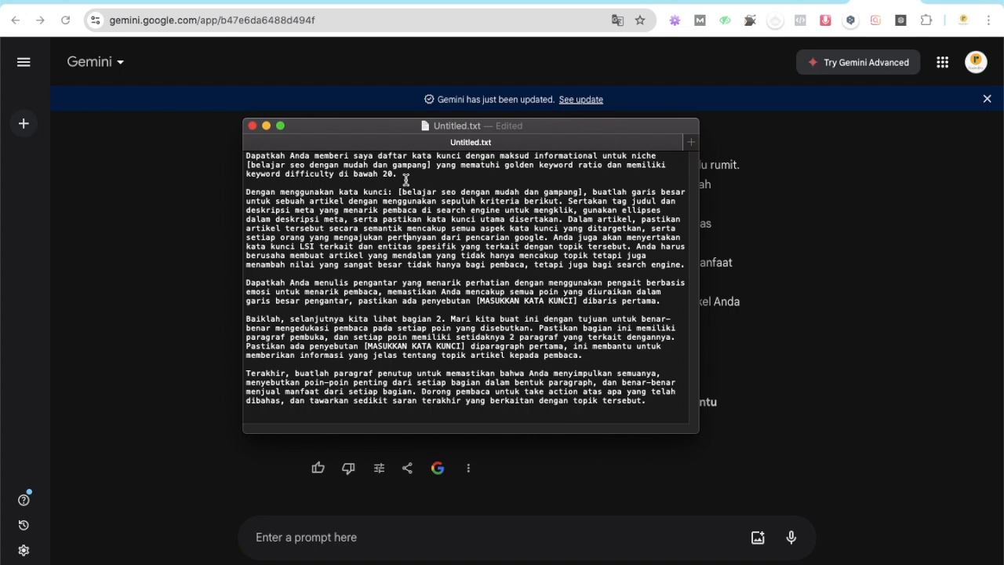
drag(402, 191, 581, 194)
key(super+c)
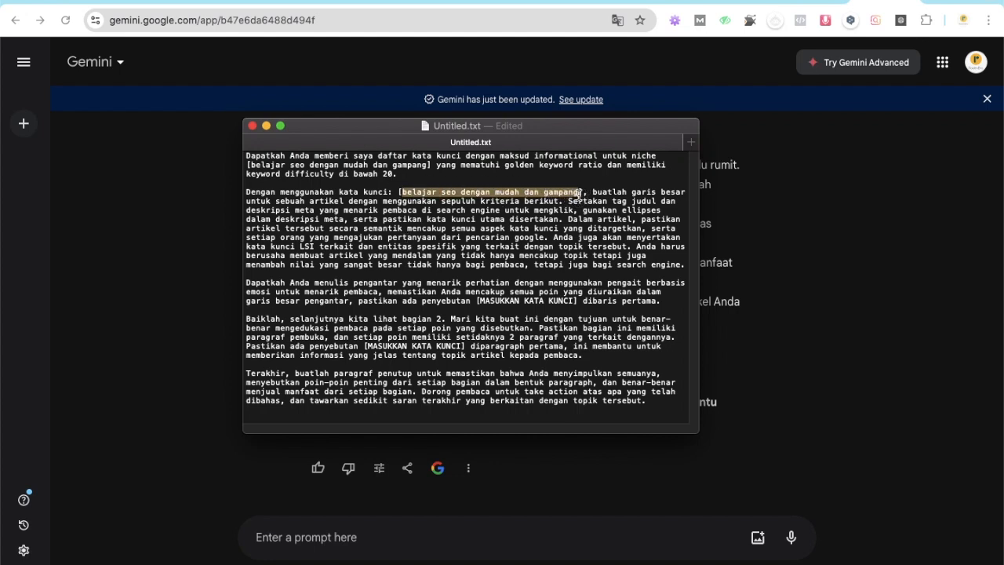
click(486, 302)
drag(480, 301, 571, 300)
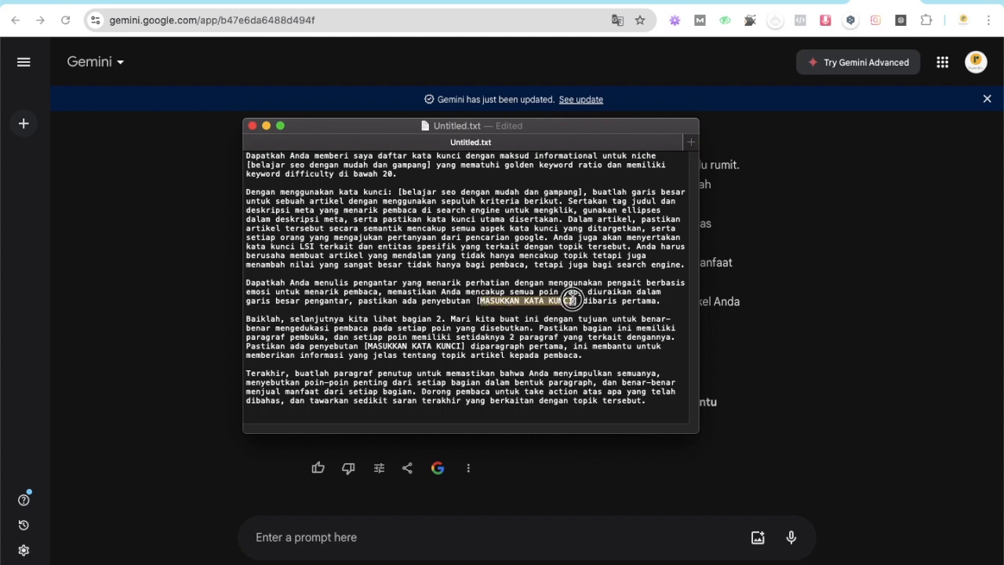
key(super+v)
drag(395, 312, 222, 287)
key(super+c)
Return to Gemini, paste the copied introduction prompt into the prompt box, check its wording, and send it.
click(165, 280)
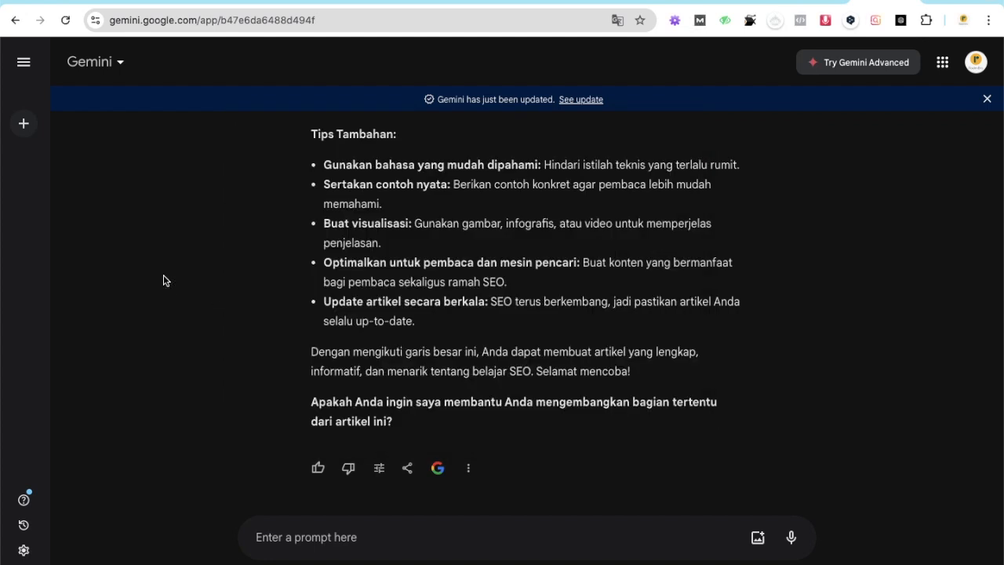
click(348, 537)
key(super+v)
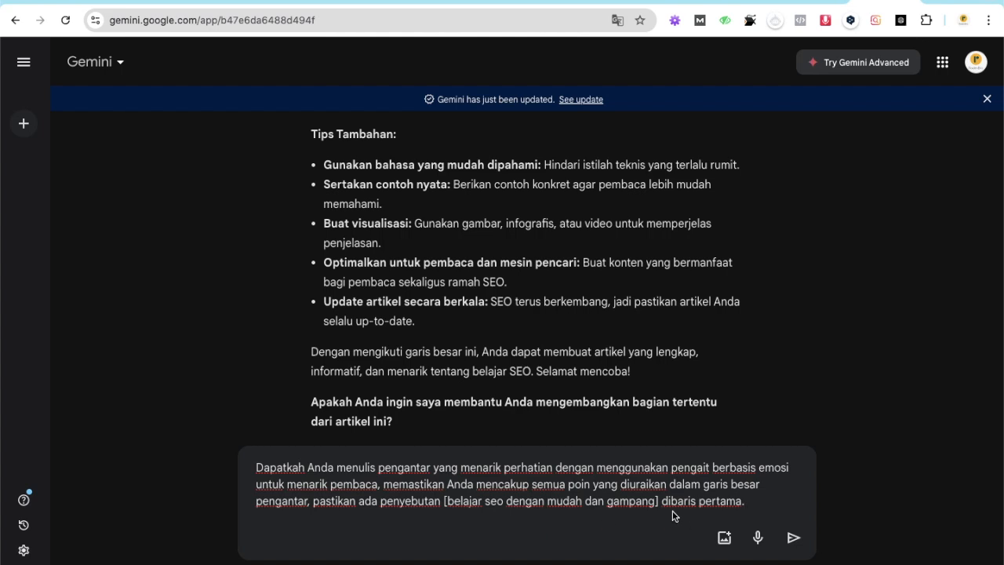
drag(699, 485, 752, 486)
drag(309, 502, 249, 502)
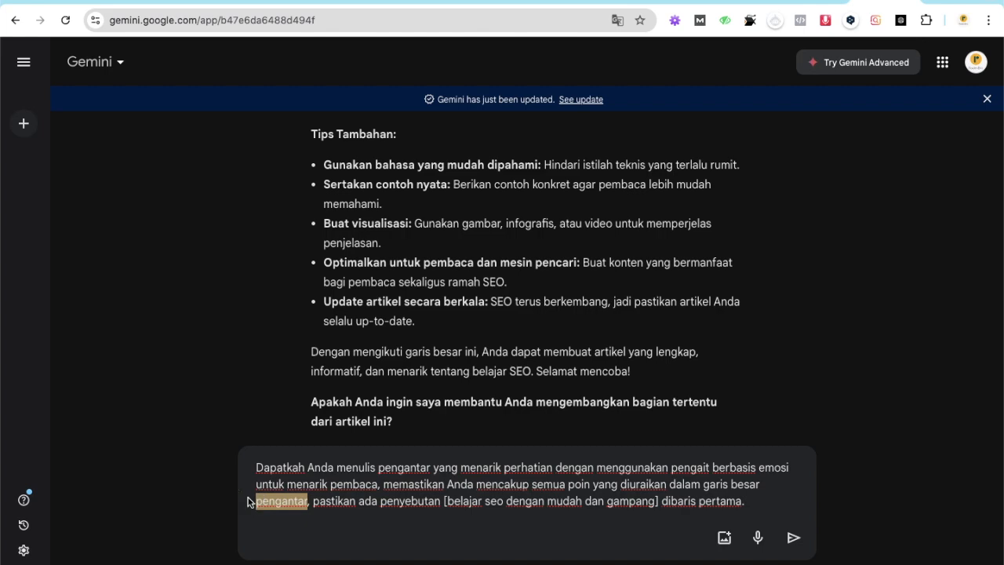
click(772, 488)
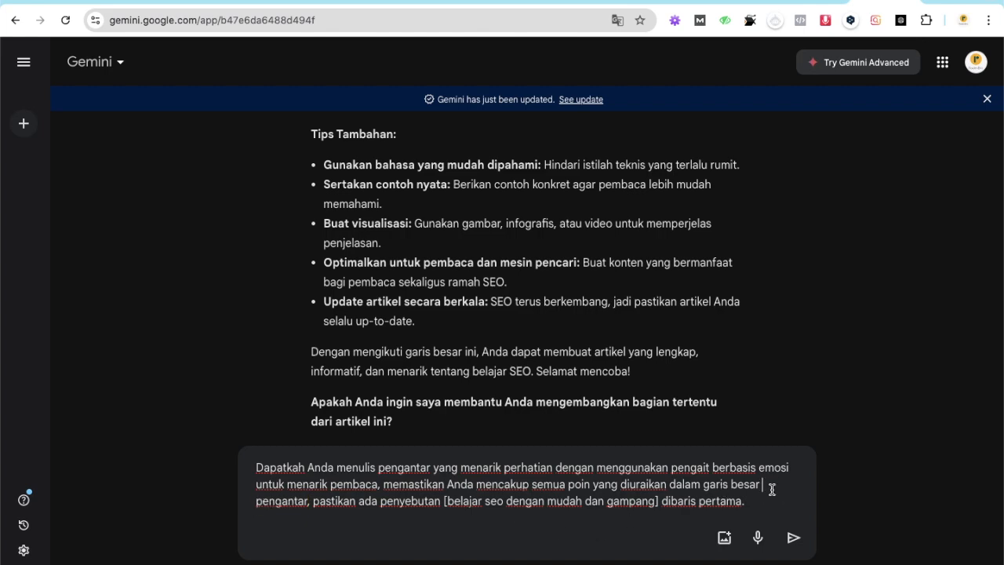
key(Return)
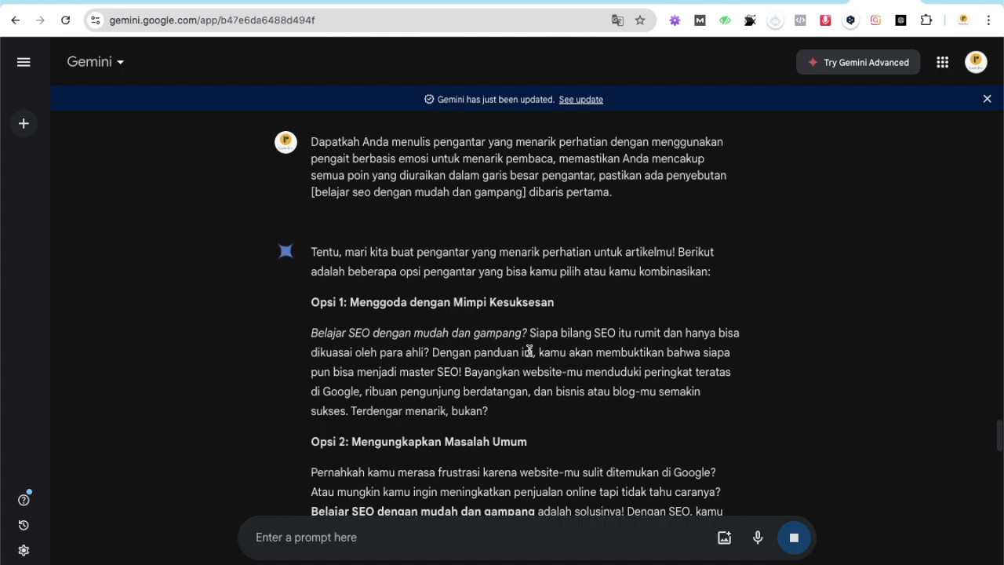
Show the drafts of Gemini's introduction, compare Draft 2 and Draft 3, and go back to Draft 1.
drag(311, 302, 338, 302)
scroll(349, 441, down, 1)
scroll(349, 441, up, 2)
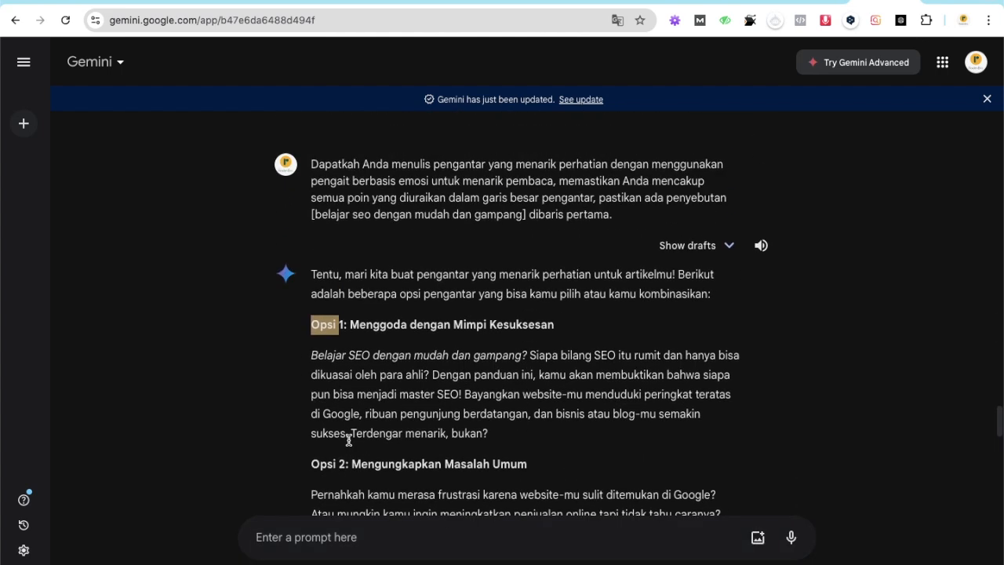
click(690, 249)
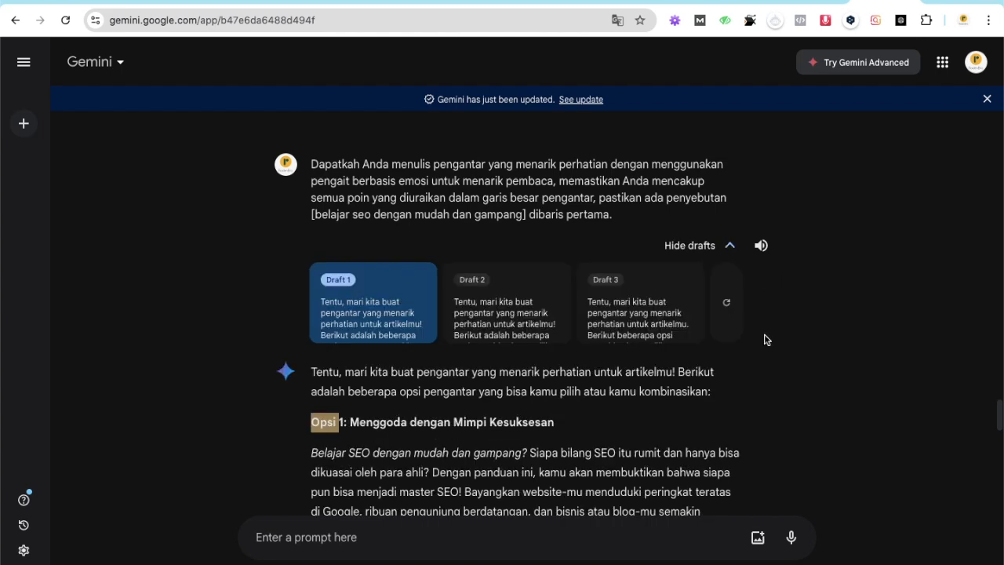
click(502, 321)
scroll(502, 319, down, 2)
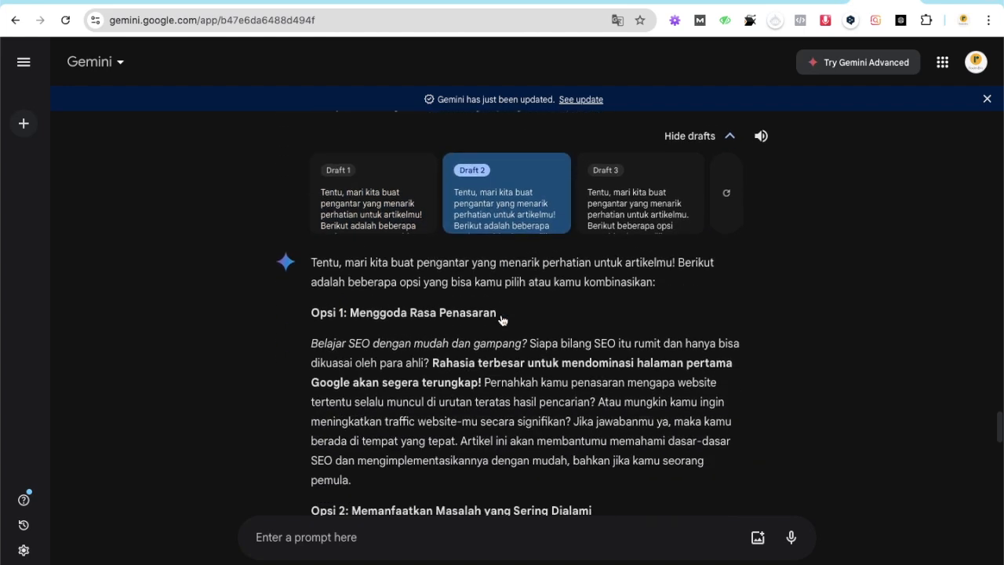
click(637, 222)
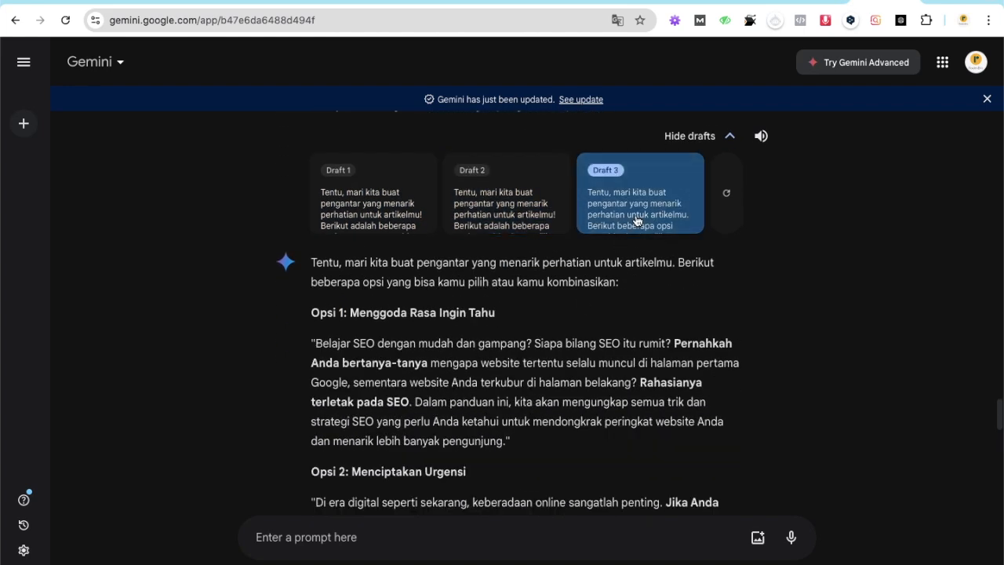
click(513, 218)
click(385, 222)
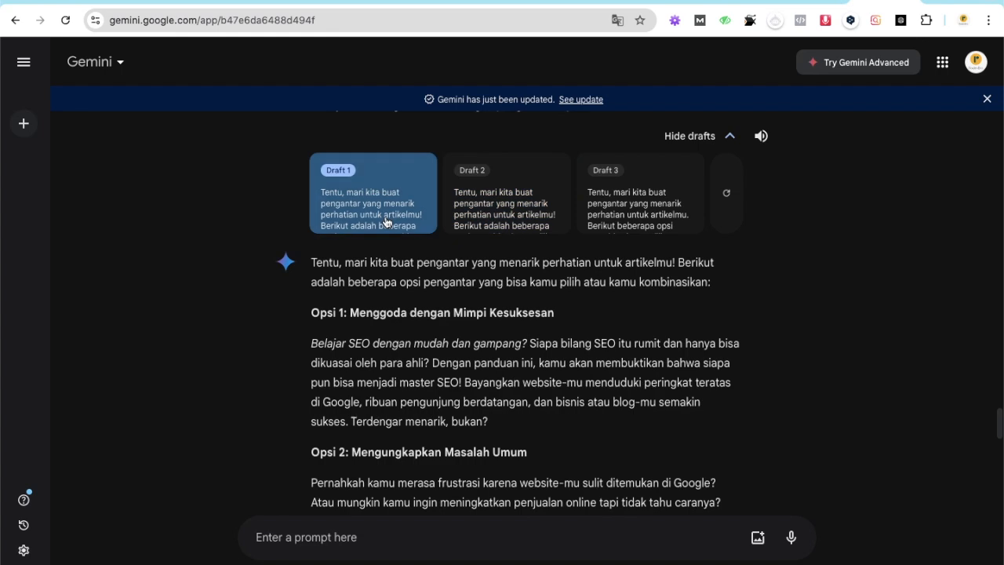
Copy the Opsi 1 introduction from Draft 1 and paste it as the body of a new radenbro.com post in the default editor.
drag(310, 349, 493, 423)
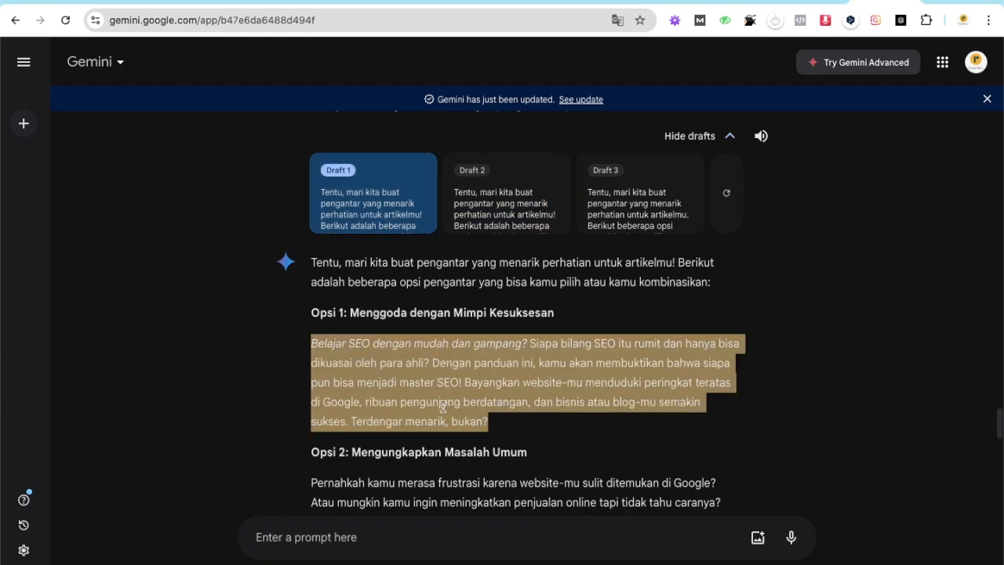
click(530, 1)
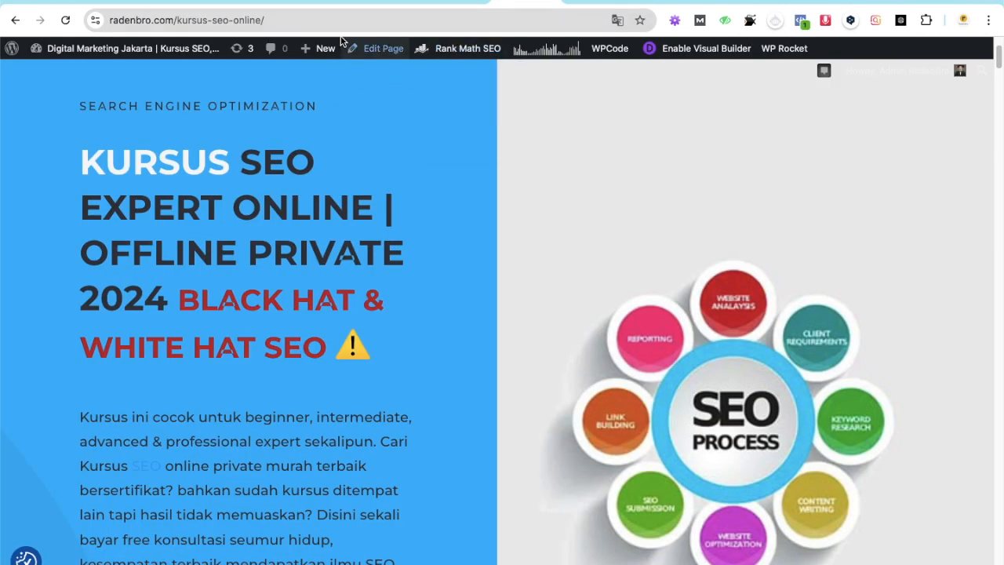
mouse_move(322, 48)
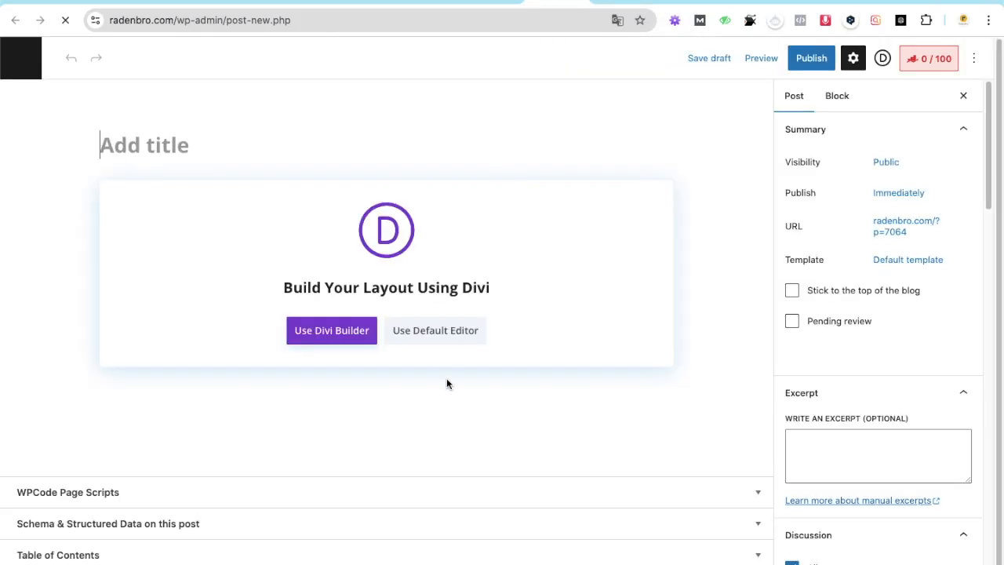
click(454, 336)
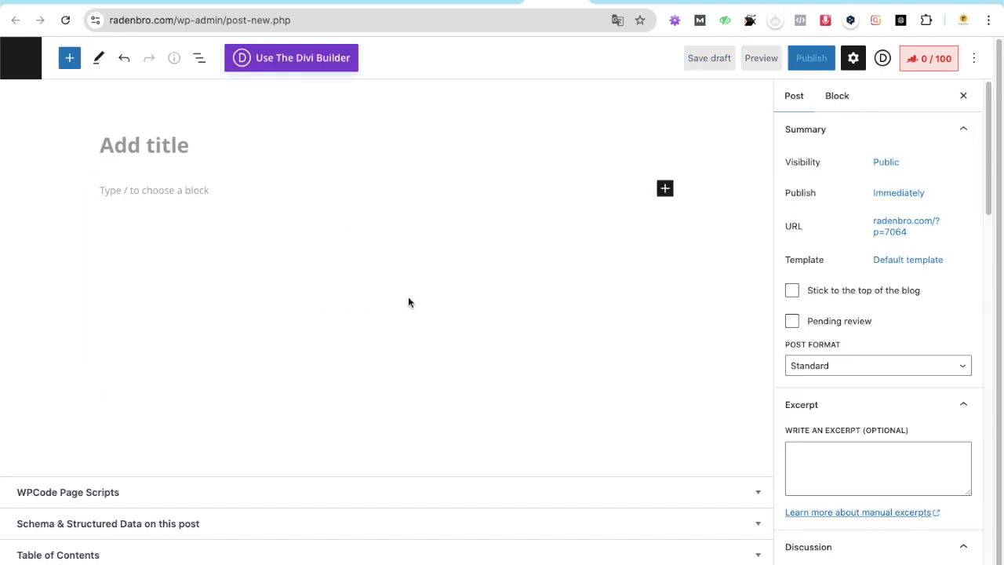
click(166, 190)
text(Belajar SEO dengan mudah dan gampang? Siapa bilang SEO itu rumit dan hanya bisa dikuasai oleh para ahli? Dengan panduan ini, kamu akan membuktikan bahwa siapapun bisa menjadi master SEO! Bayangkan website-mu menduduki peringkat teratas di Google, ribuan pengunjung berdatangan, dan bisnis atau blog-mu semakin sukses. Terdengar menarik, bukan?)
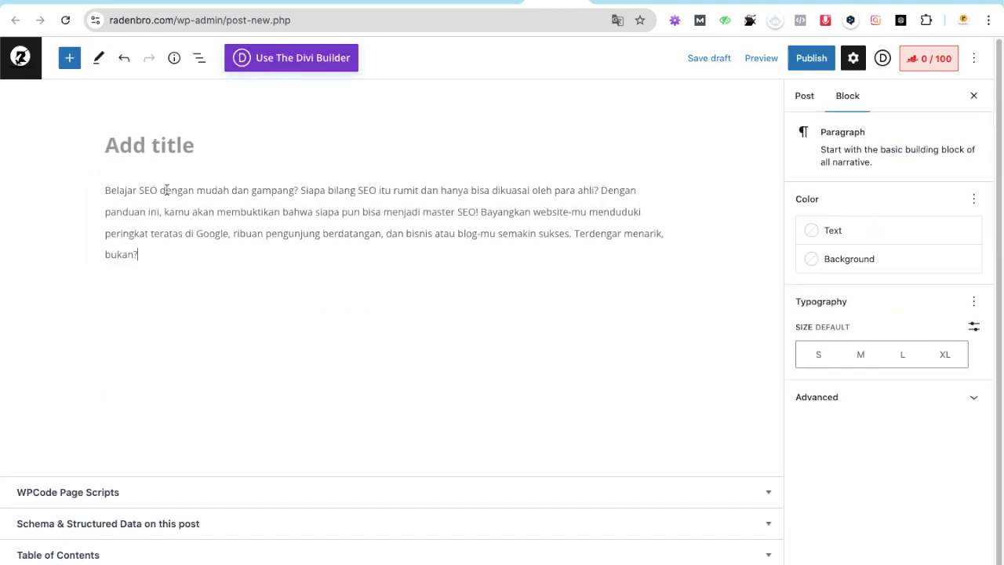
Return to Gemini's article outline and copy its heading text "Belajar SEO dengan Mudah dan Gampang".
click(446, 143)
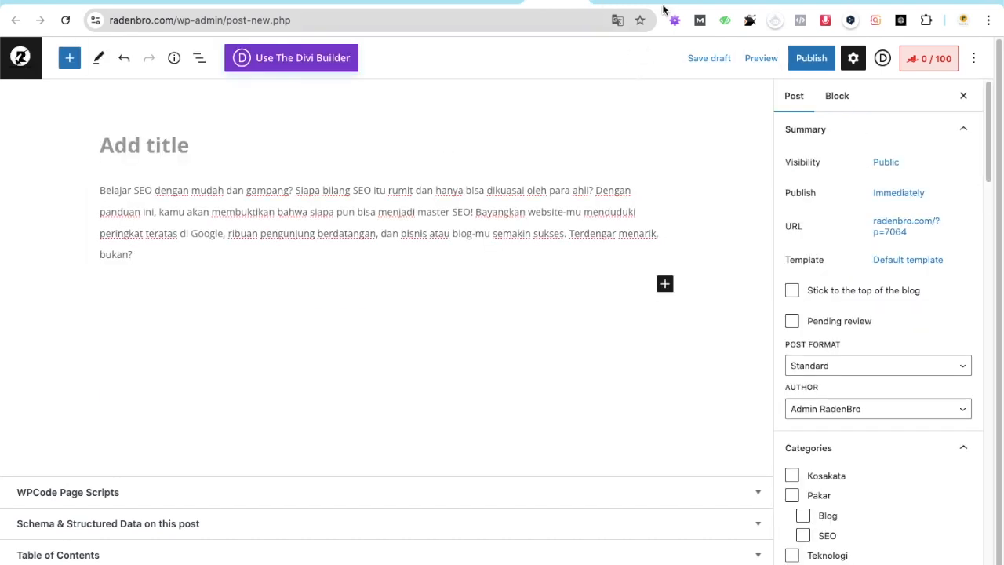
drag(890, 3, 624, 7)
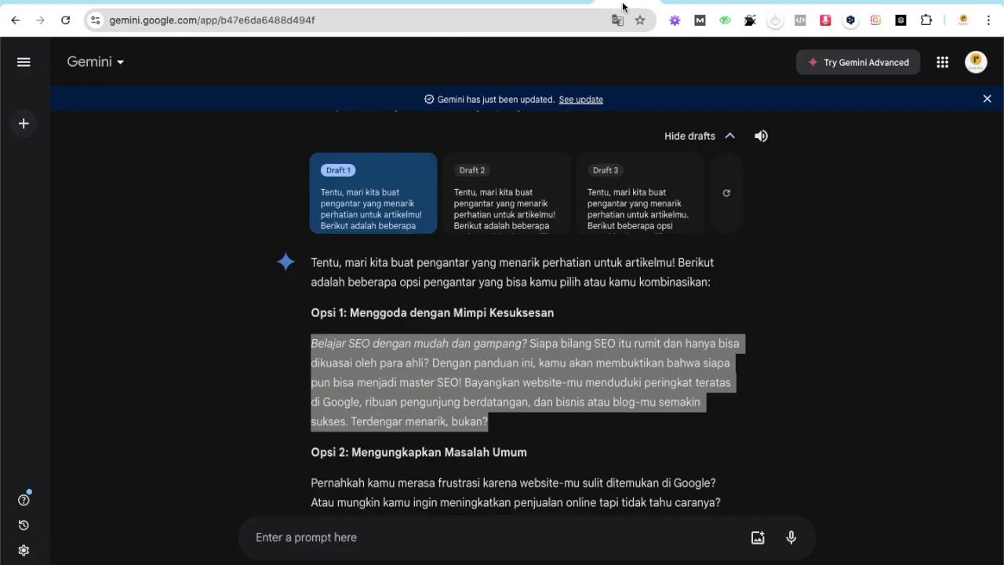
scroll(572, 280, up, 10)
scroll(503, 275, up, 15)
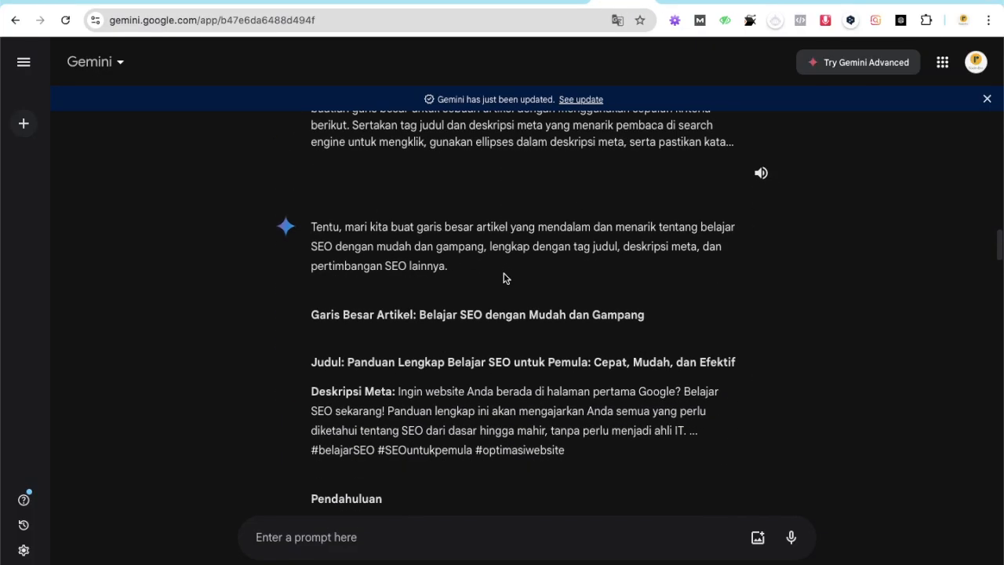
scroll(486, 282, down, 1)
scroll(422, 277, down, 1)
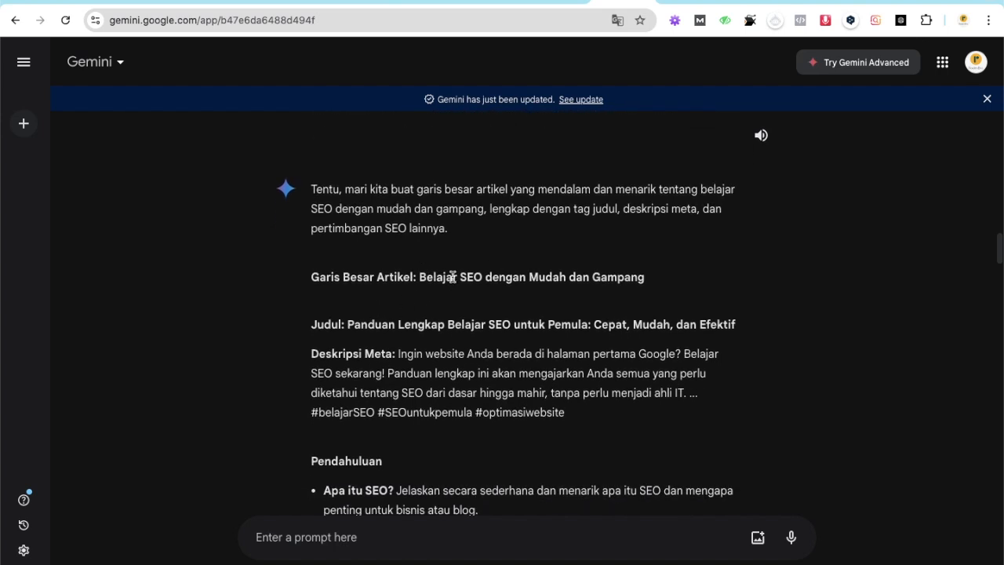
drag(421, 276, 654, 278)
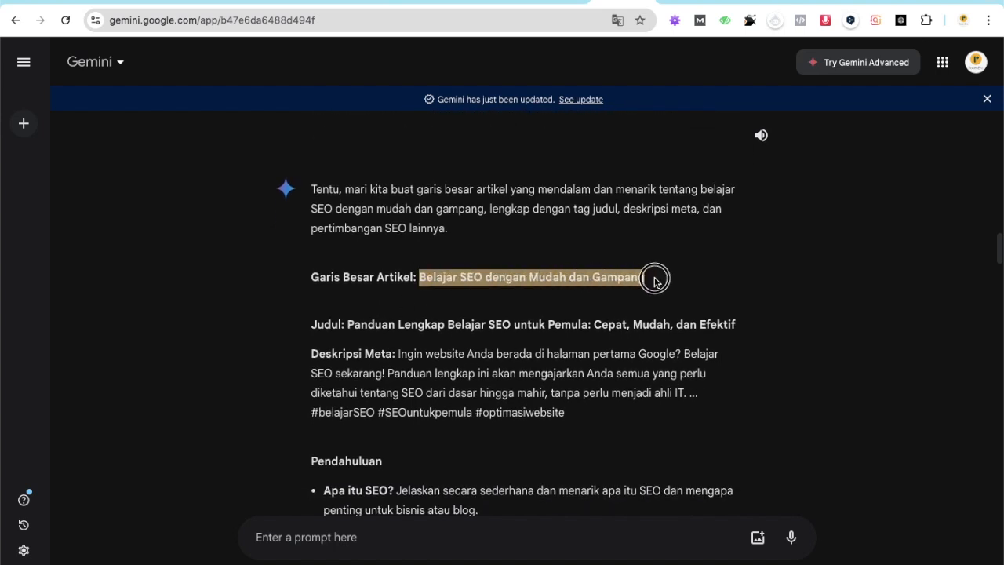
drag(451, 330, 597, 323)
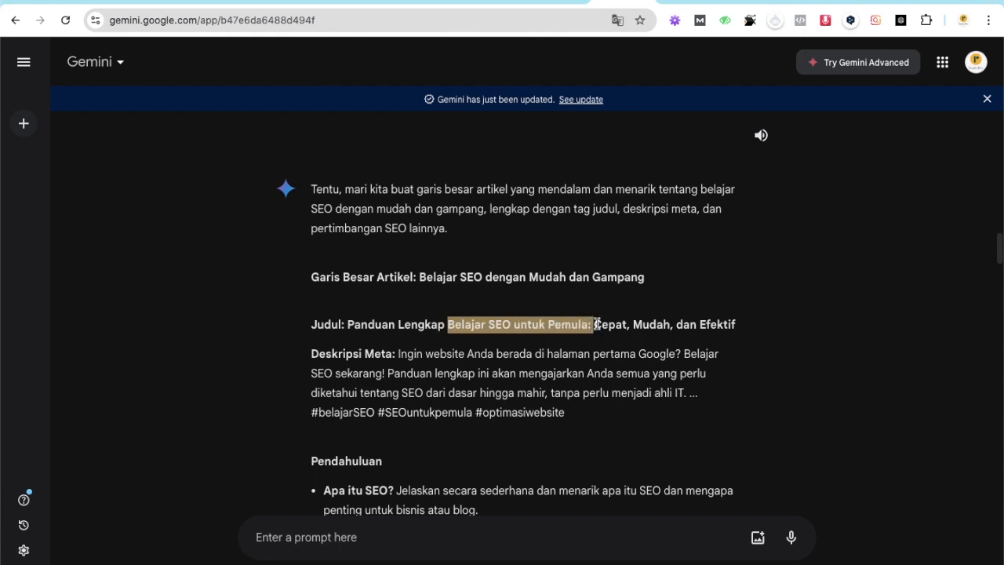
click(632, 276)
drag(650, 280, 419, 280)
key(super+c)
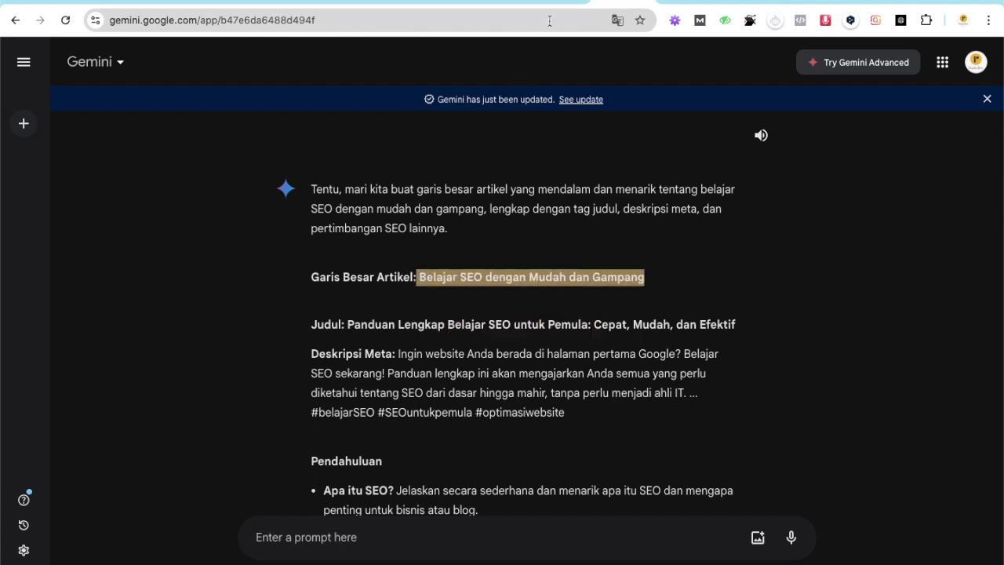
Switch to the WordPress post and paste the copied outline heading as its title.
click(553, 1)
click(276, 138)
key(super+v)
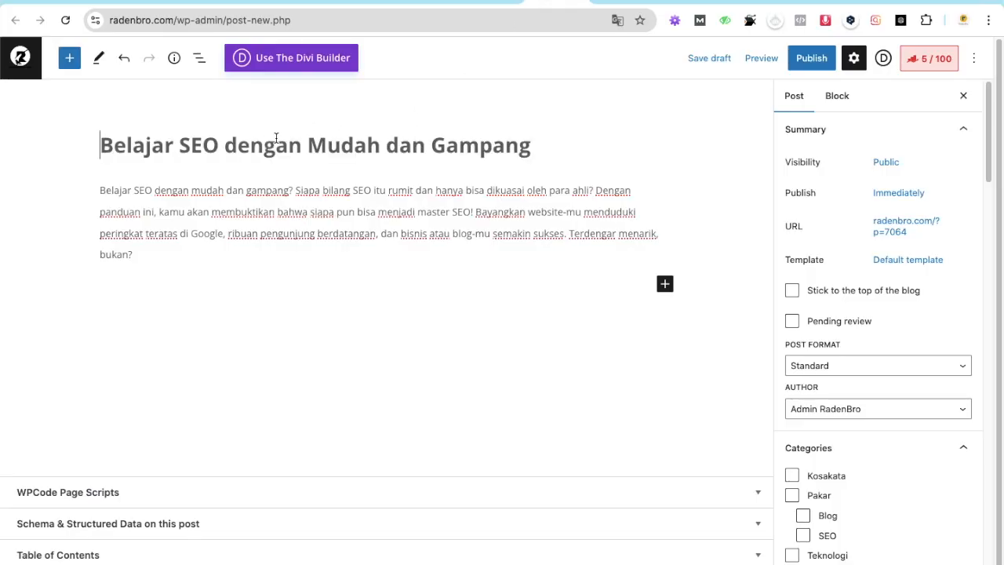
Copy "Cepat, Mudah, dan Efektif" from Gemini's suggested Judul and append it to the end of the WordPress post title.
click(620, 3)
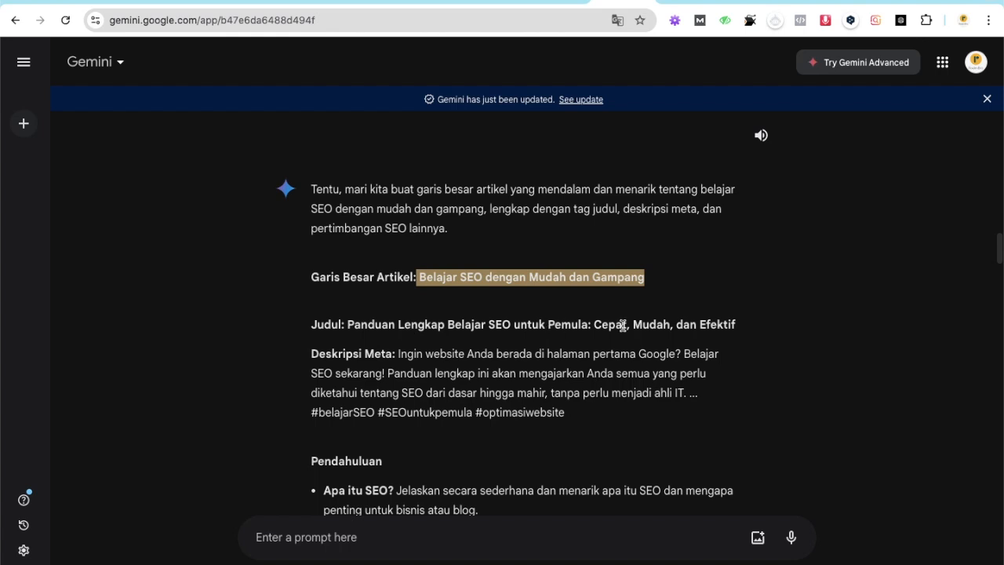
drag(600, 324, 741, 330)
key(ctrl+c)
click(552, 1)
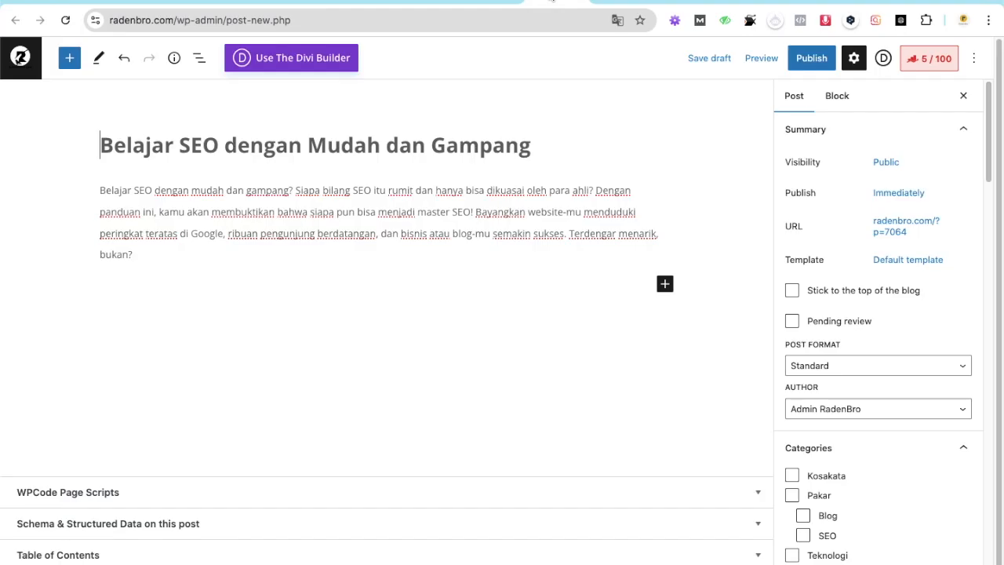
click(527, 149)
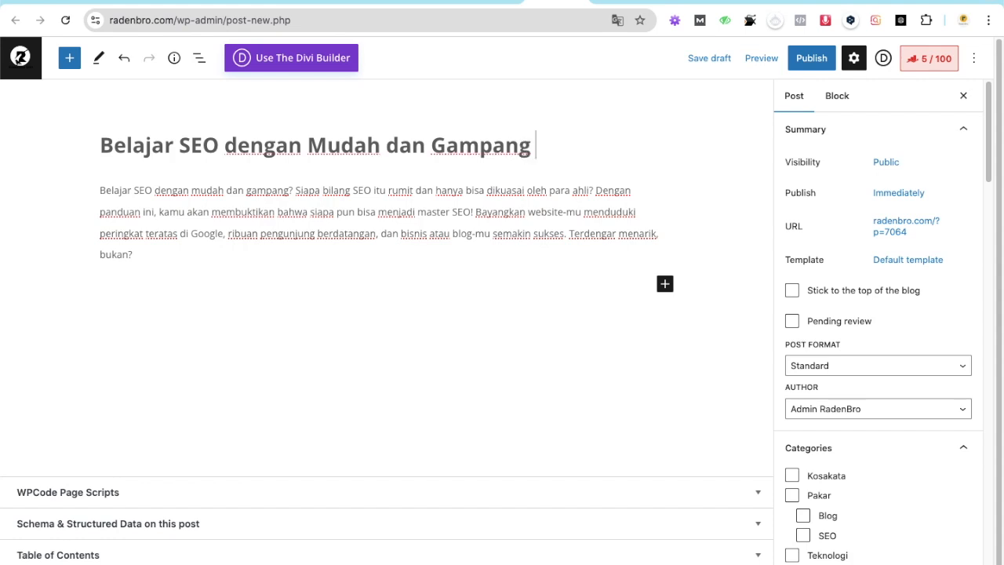
key(ctrl+v)
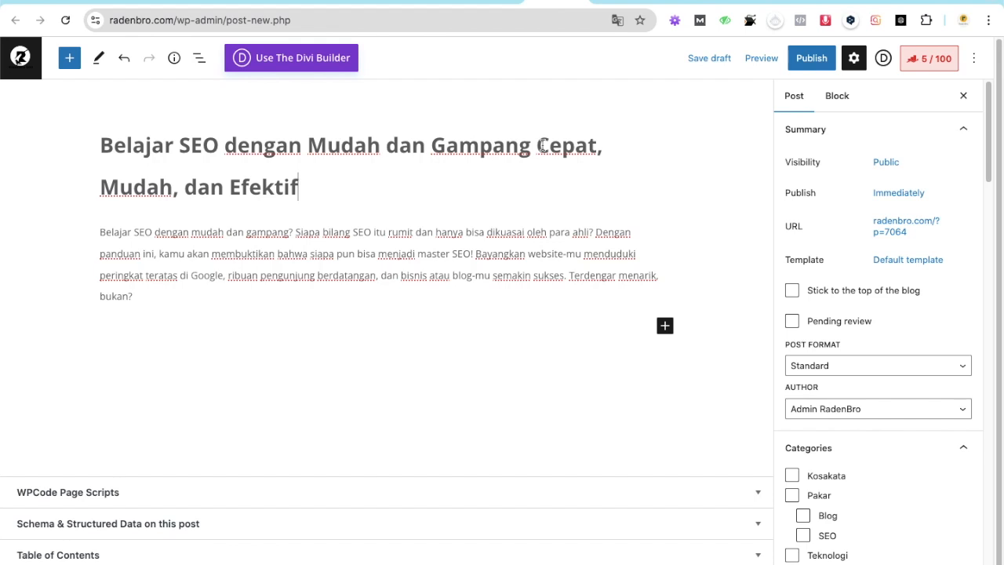
Replace "Cepat" in the post title with "Untuk Pemula", delete the comma after it, and select the whole title.
drag(542, 144, 598, 147)
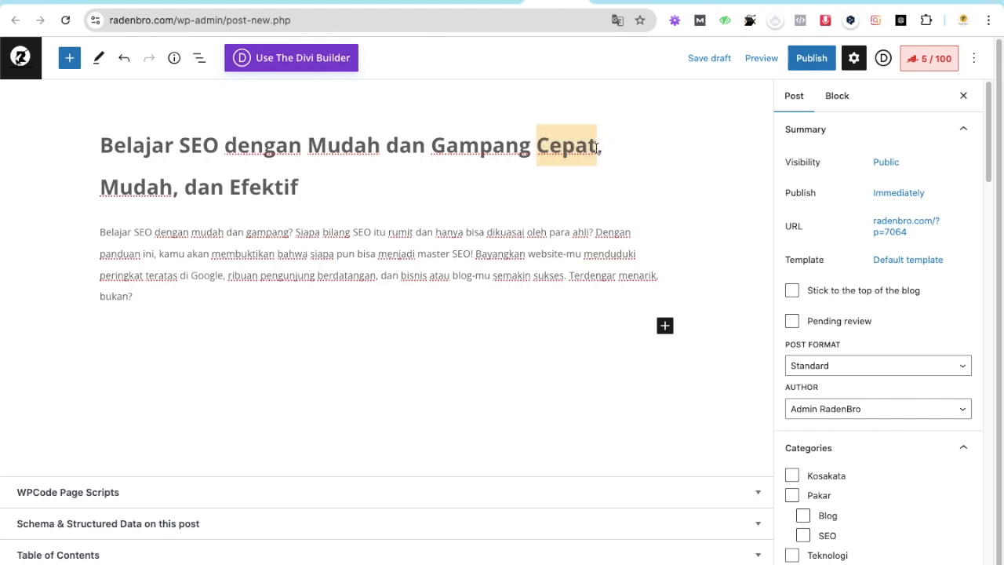
text(Untuk Pemu)
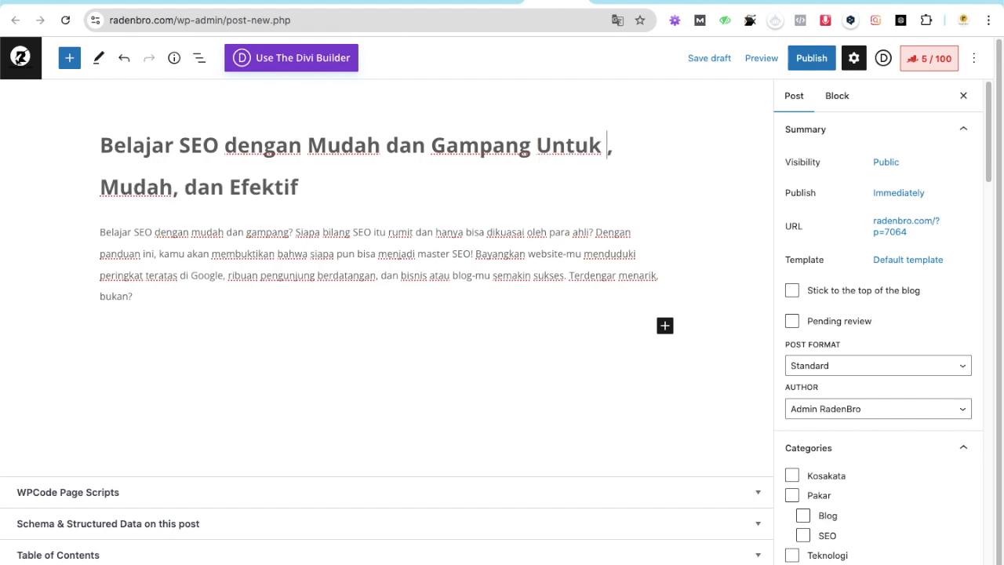
text(la)
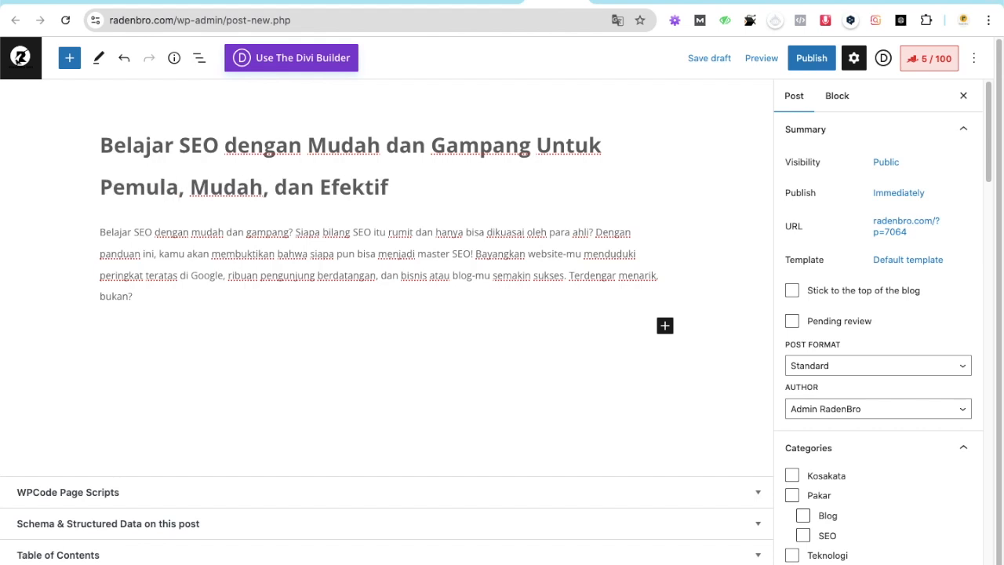
key(Delete)
mouse_move(403, 186)
mouse_down()
mouse_move(117, 173)
mouse_move(79, 153)
mouse_move(102, 143)
mouse_move(400, 184)
mouse_up()
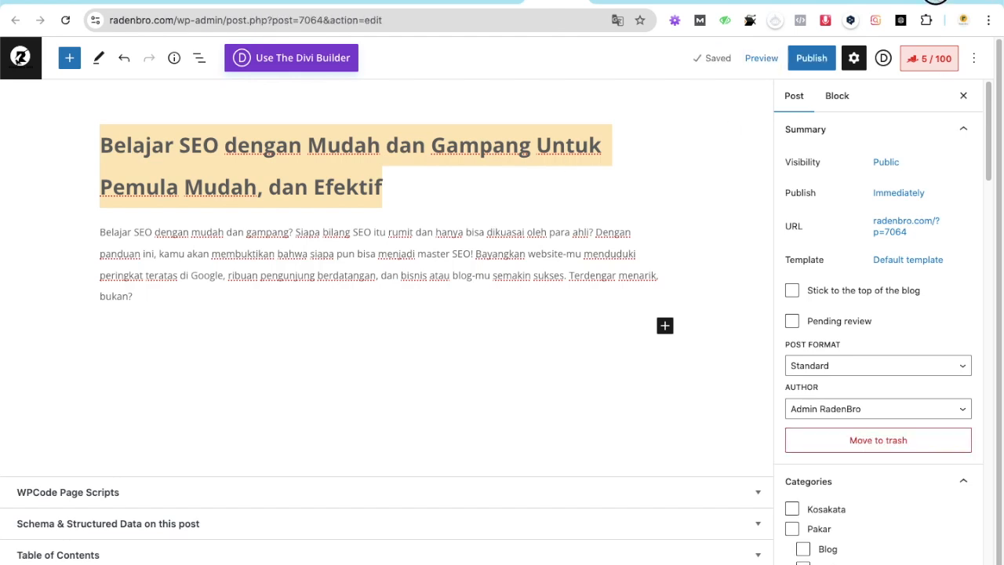
Search Google in a new tab for allintitle:"Belajar SEO dengan Mudah dan Gampang Untuk Pemula Mudah, dan Efektif" and show the result count.
key(ctrl+t)
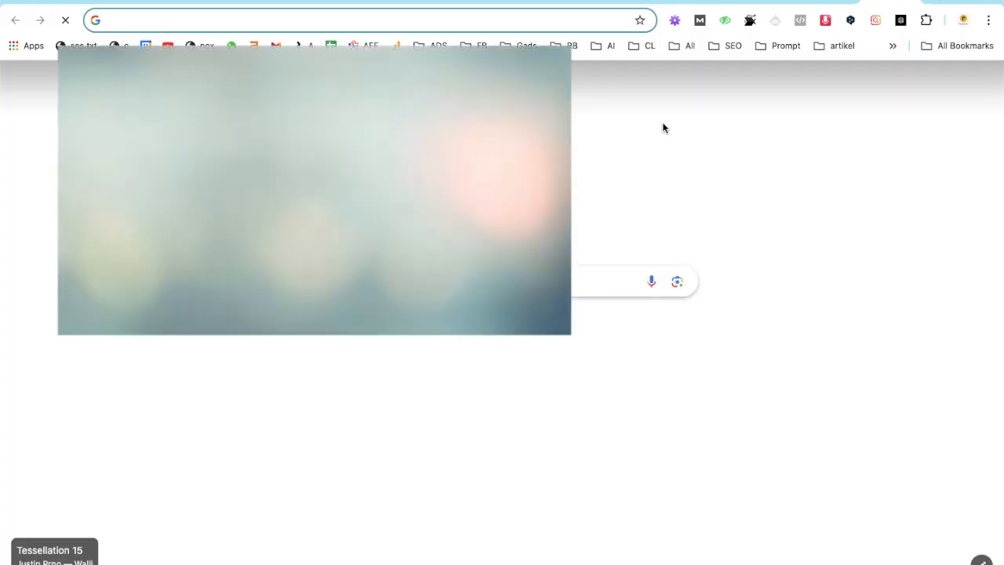
text(al)
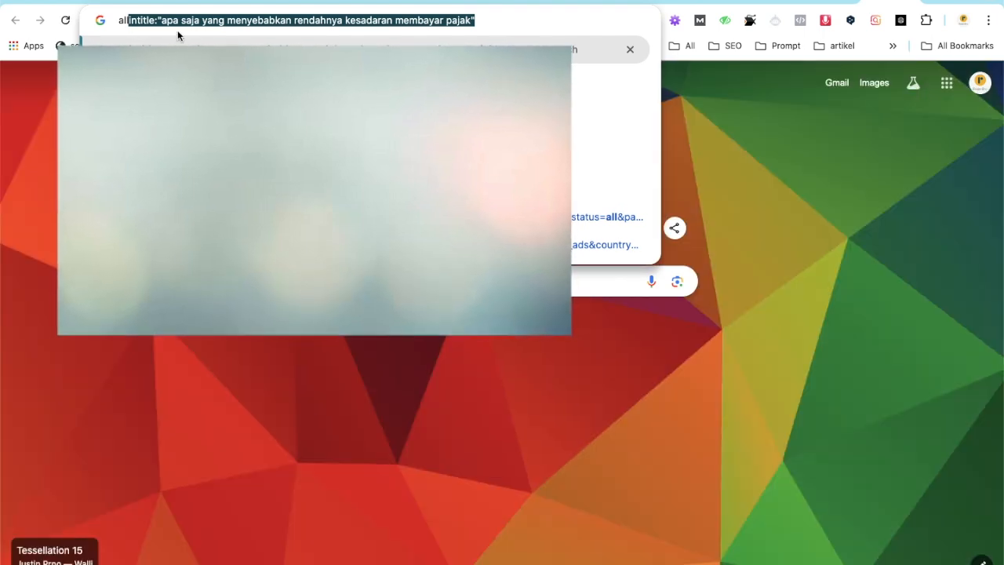
drag(162, 23, 476, 25)
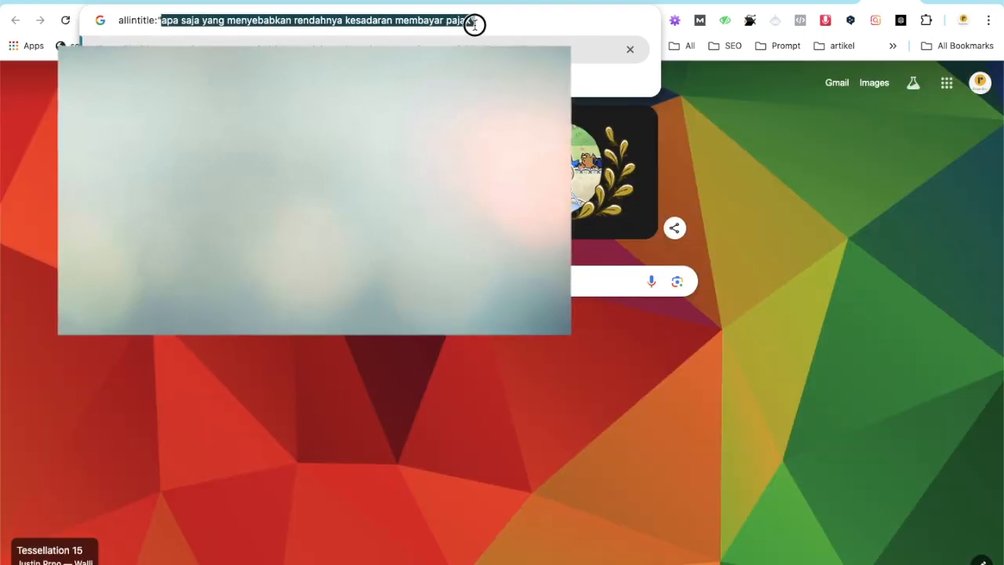
text(Belajar SEO dengan Mudah dan Gampang Untuk Pemula Mudah, dan Efektif")
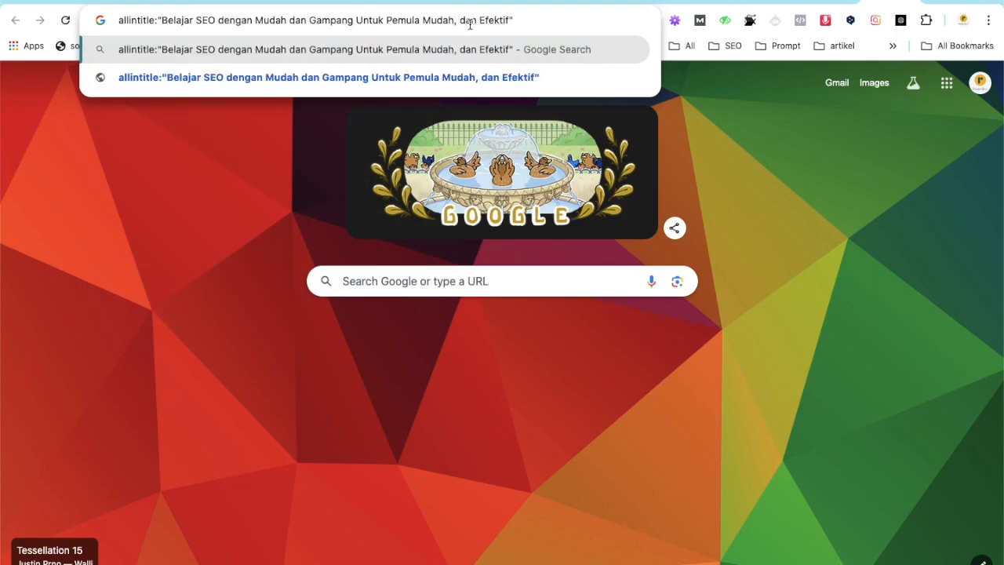
key(Return)
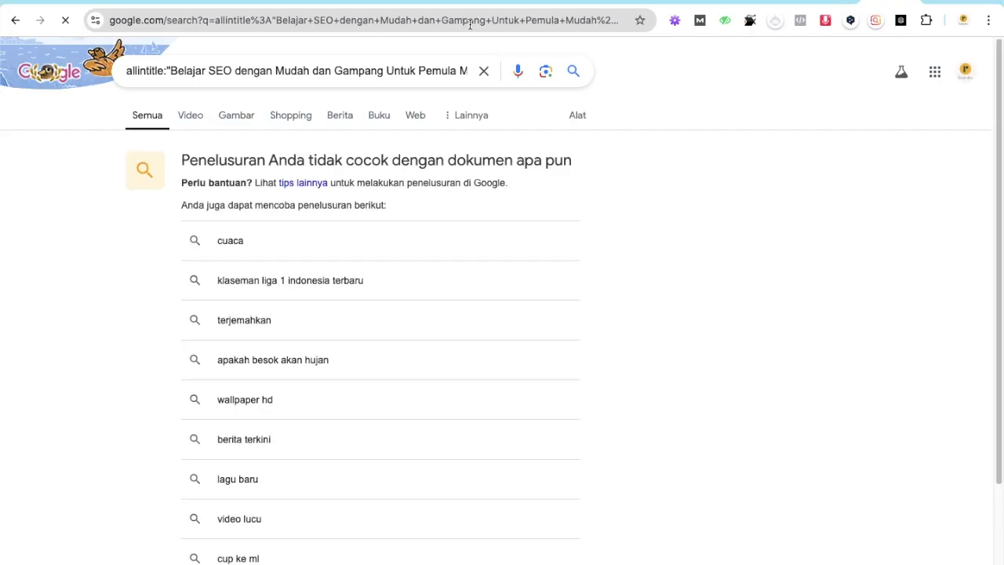
click(374, 69)
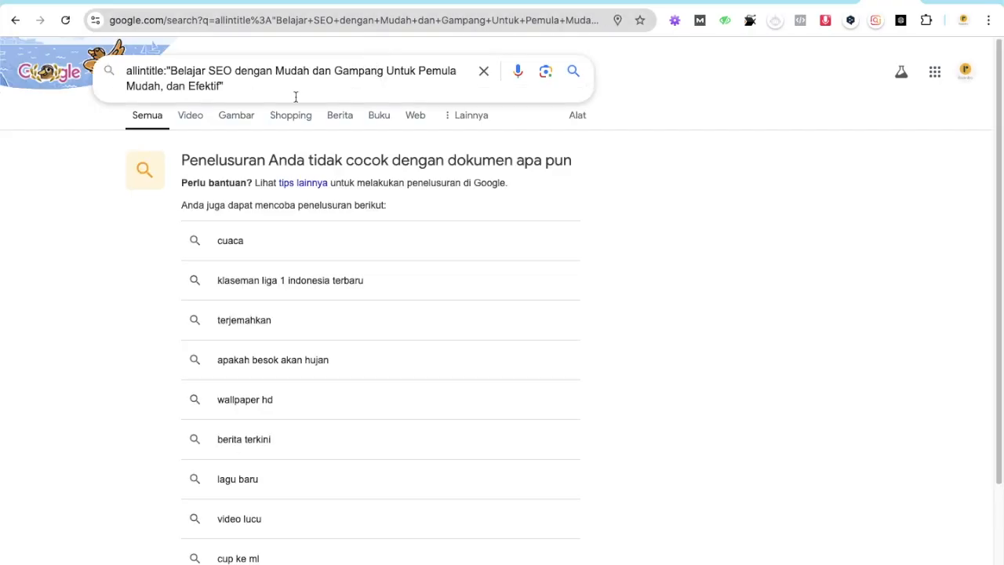
click(628, 165)
click(578, 115)
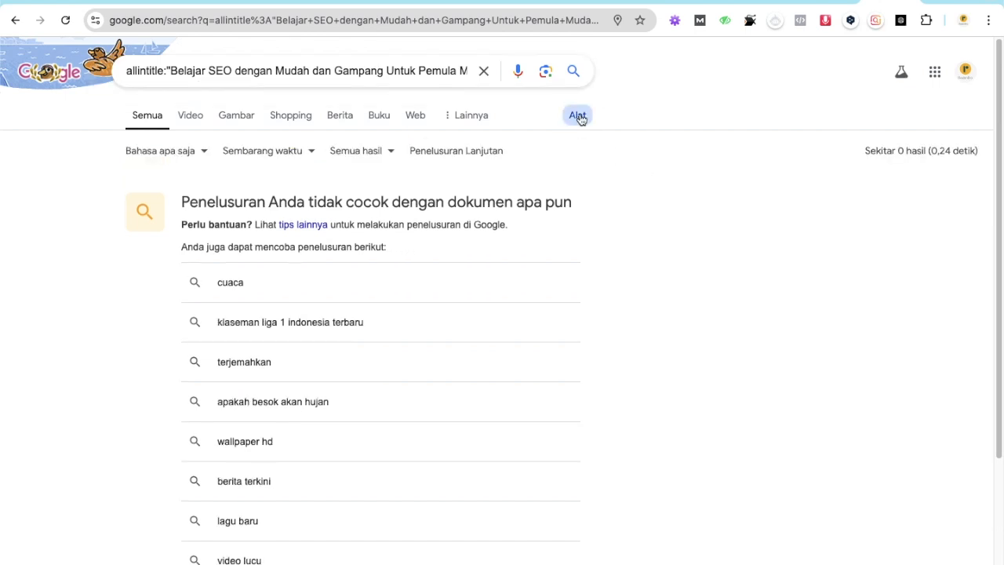
drag(892, 155, 912, 152)
click(912, 154)
Return to the WordPress post and open Rank Math's snippet editor to check the title length limit.
click(518, 1)
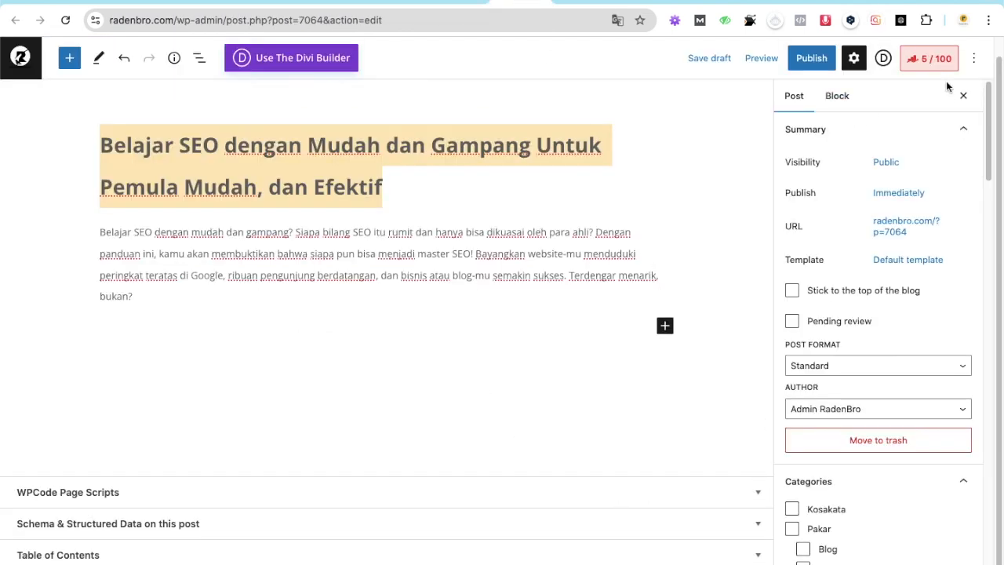
click(935, 60)
click(833, 295)
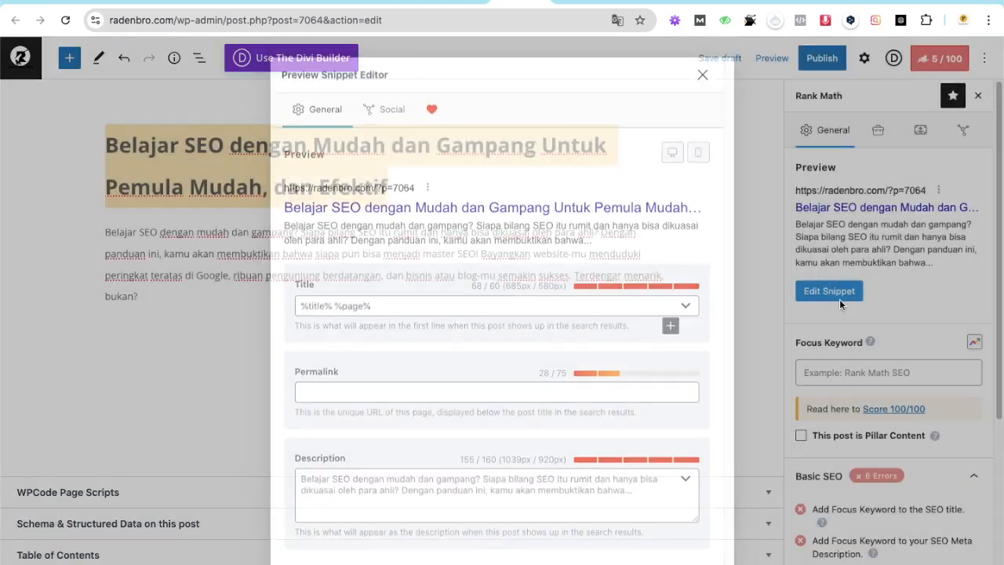
double_click(494, 284)
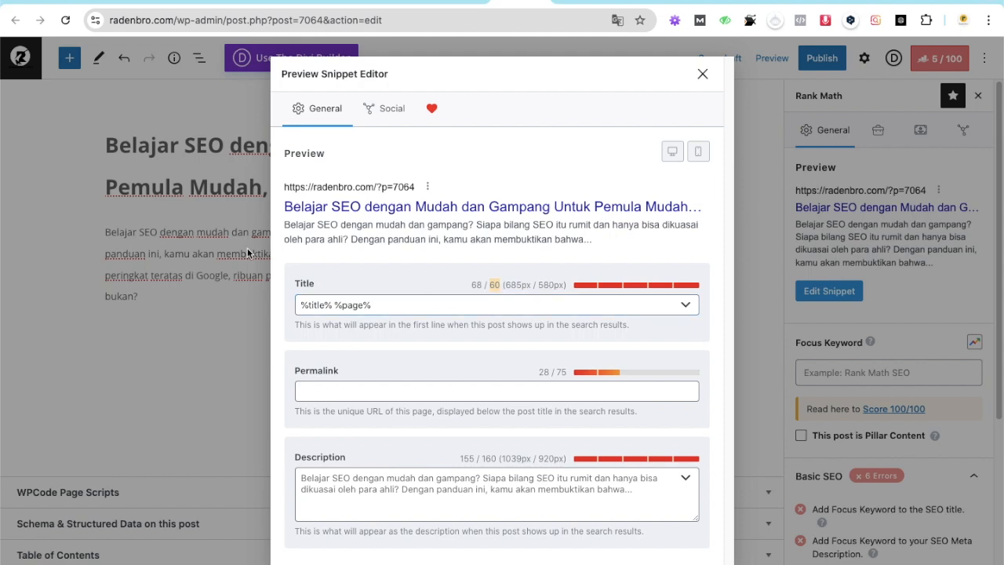
Go back to the Google search, change the quoted title to "Belajar SEO dengan Mudah dan Gampang Cocok Untuk Pemula", and rerun it showing the result count.
click(886, 4)
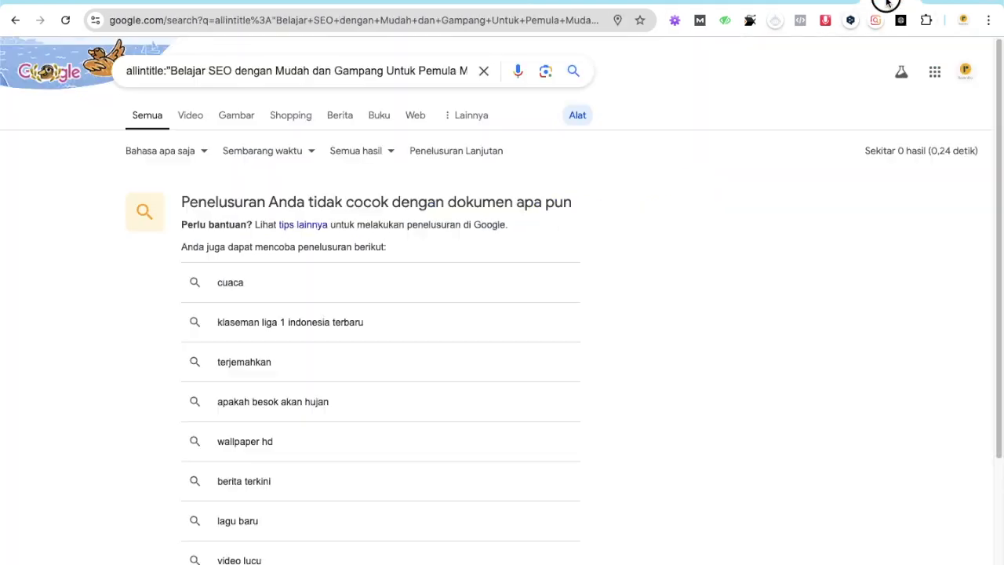
click(284, 66)
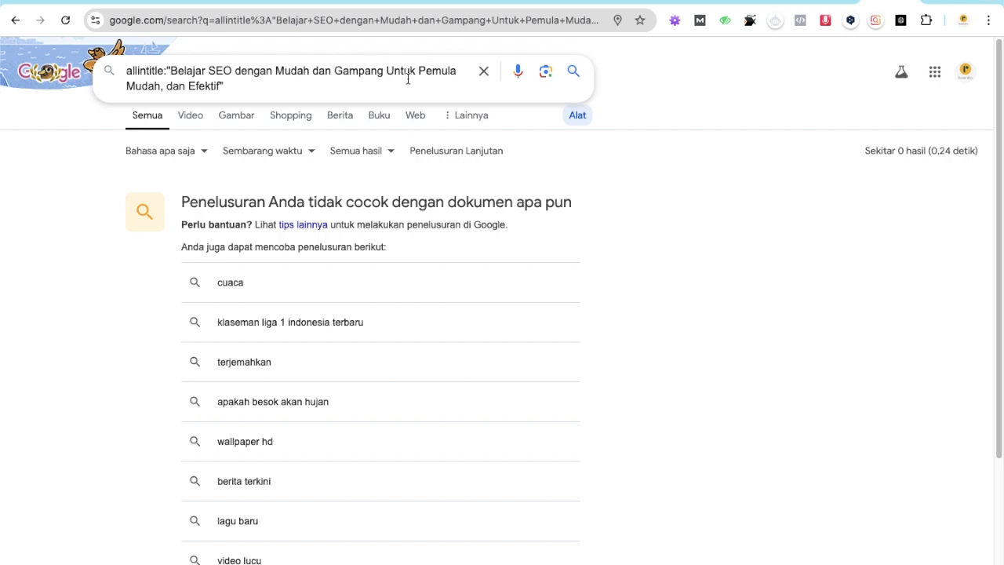
drag(418, 72, 411, 76)
click(386, 70)
text(Cocok)
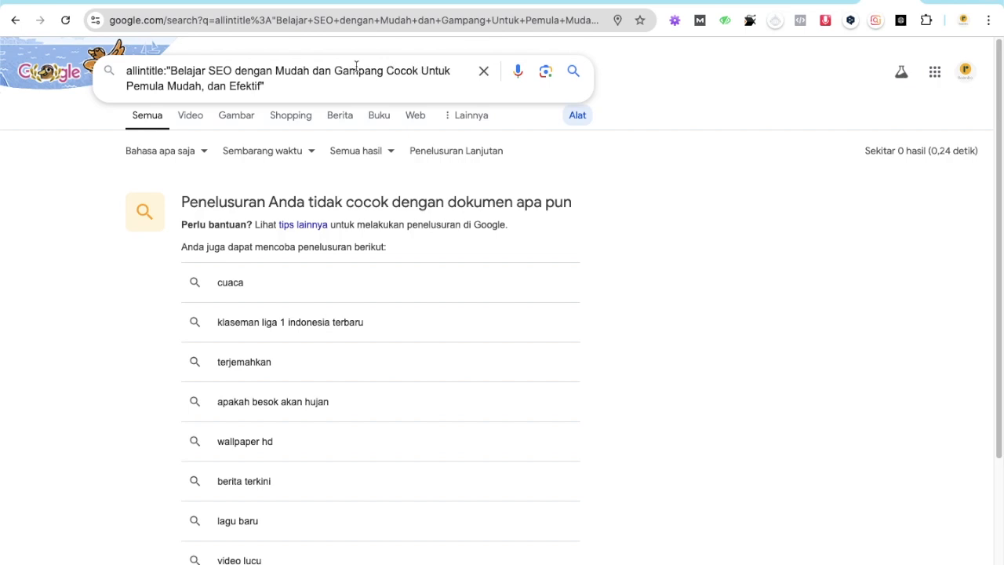
drag(169, 86, 264, 87)
key(BackSpace)
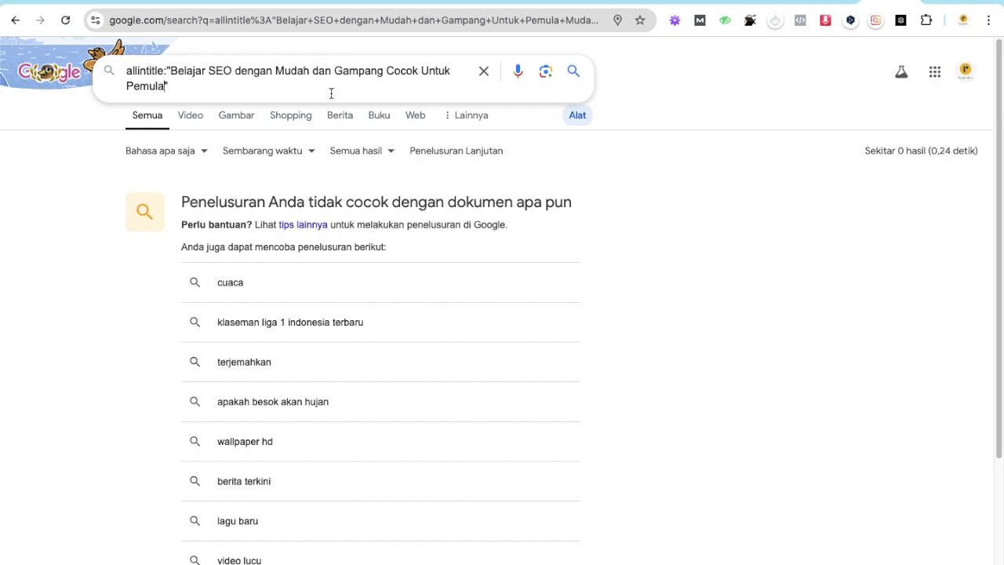
click(569, 114)
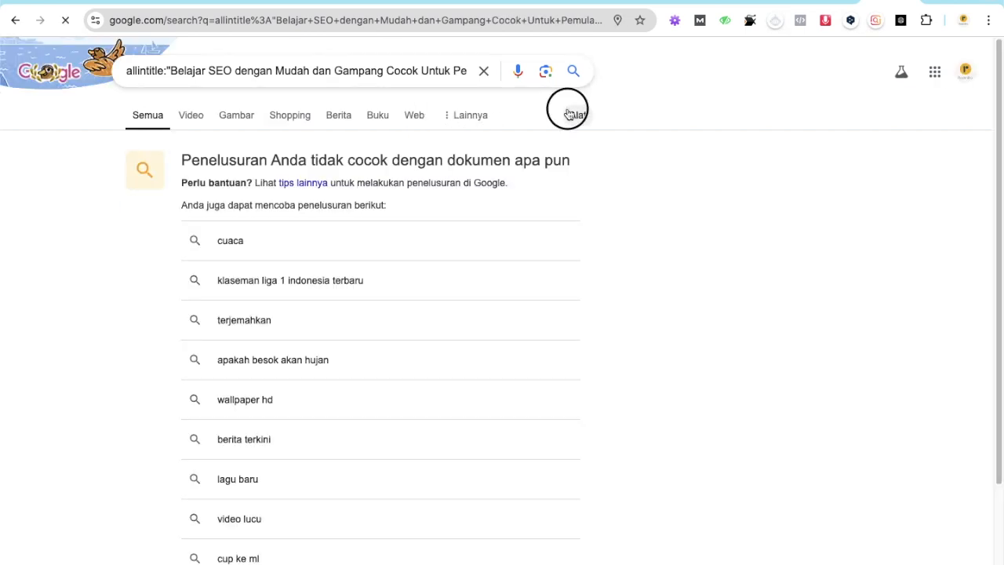
Copy the revised title from the Google query and use it as both the Rank Math snippet title and the WordPress post title.
click(225, 72)
drag(172, 69, 166, 86)
key(super+c)
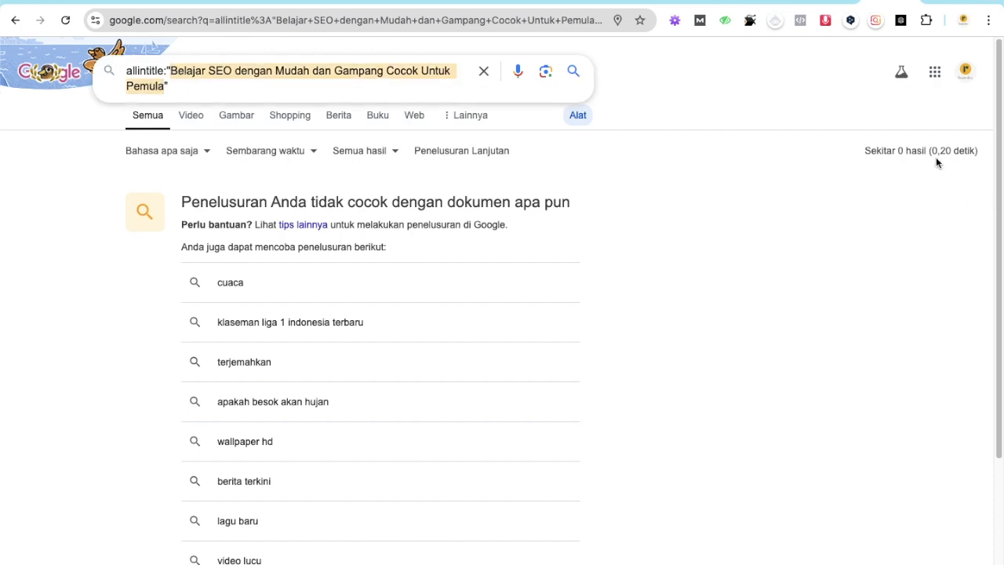
click(529, 1)
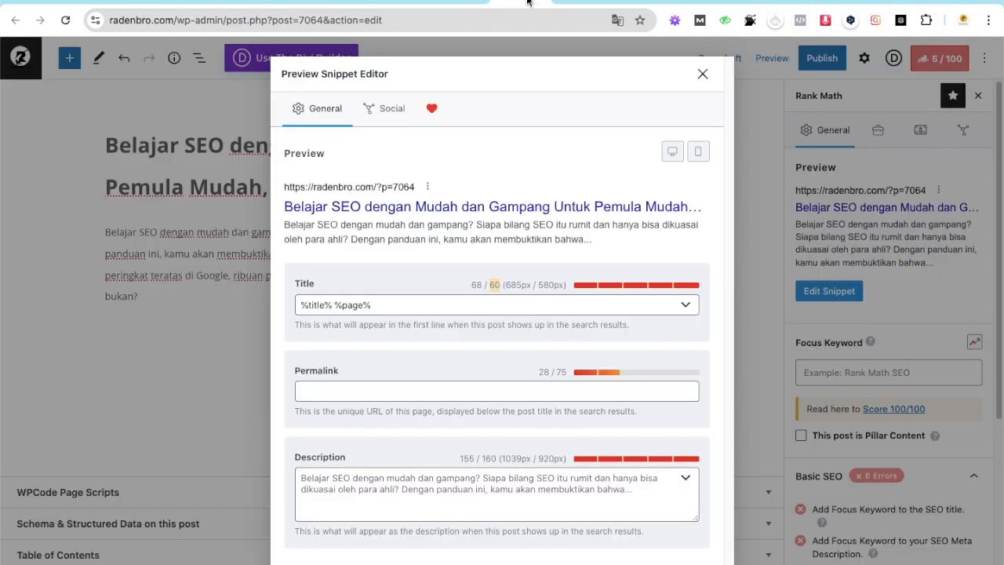
triple_click(378, 307)
key(super+v)
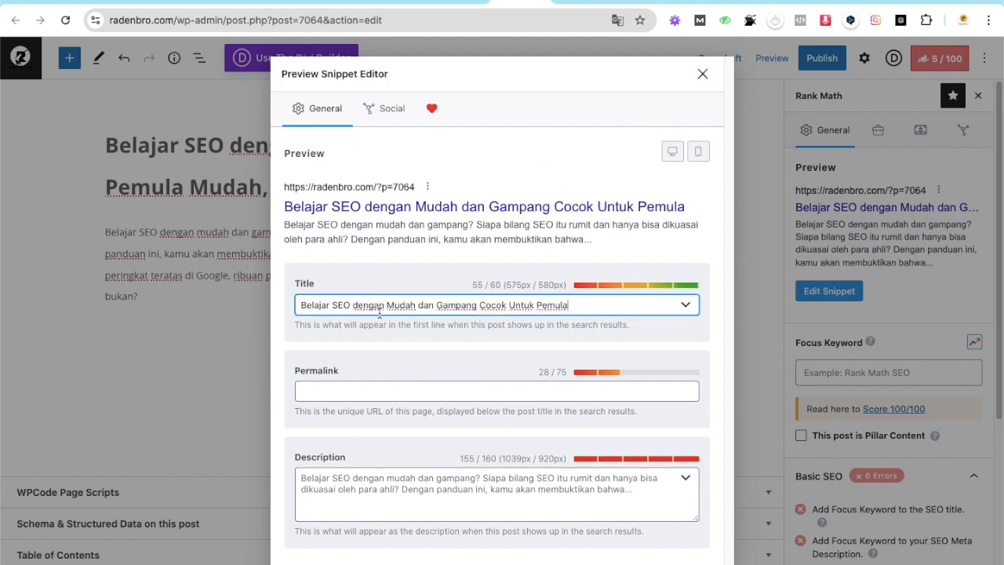
drag(473, 286, 527, 286)
click(714, 76)
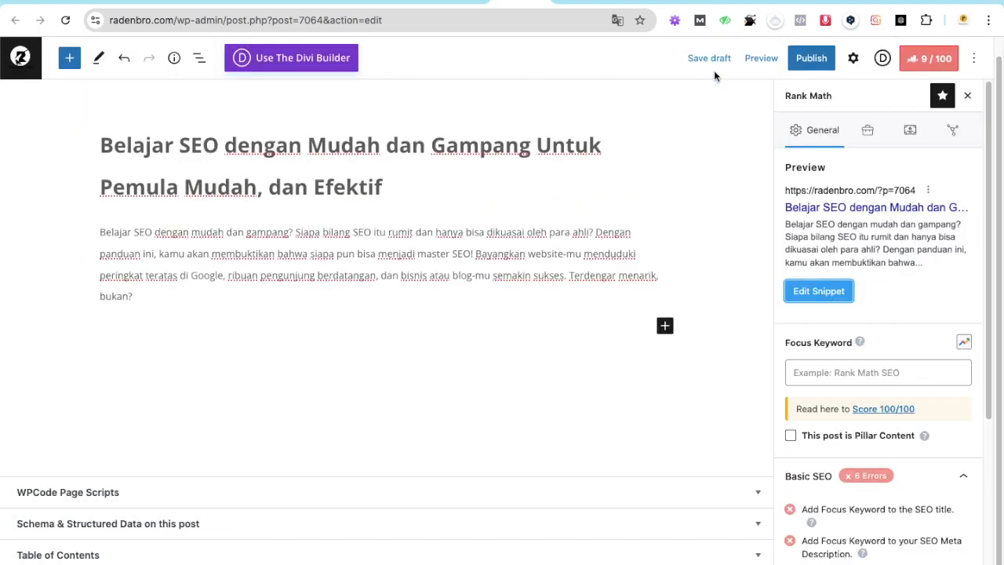
triple_click(366, 198)
key(super+v)
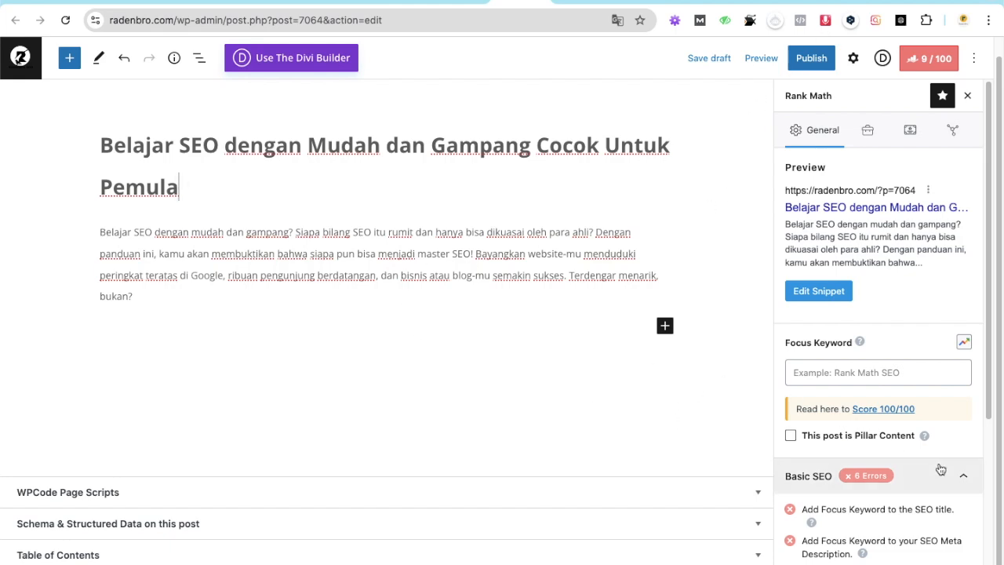
Copy "belajar seo dengan mudah dan gampang" from Untitled.txt as the Rank Math focus keyword, and add an empty paragraph below the post's introduction.
click(769, 550)
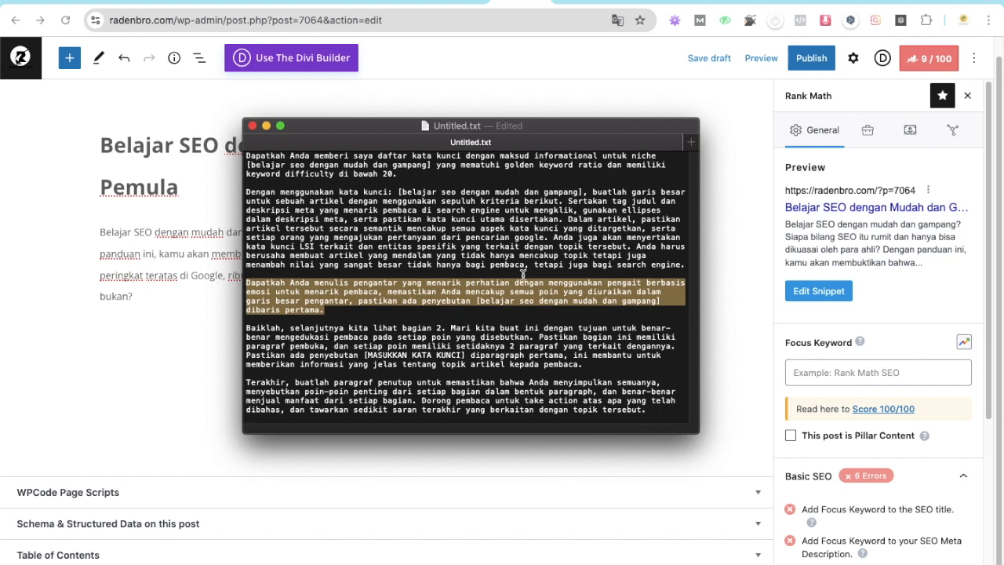
click(494, 220)
drag(401, 192, 579, 192)
key(super+c)
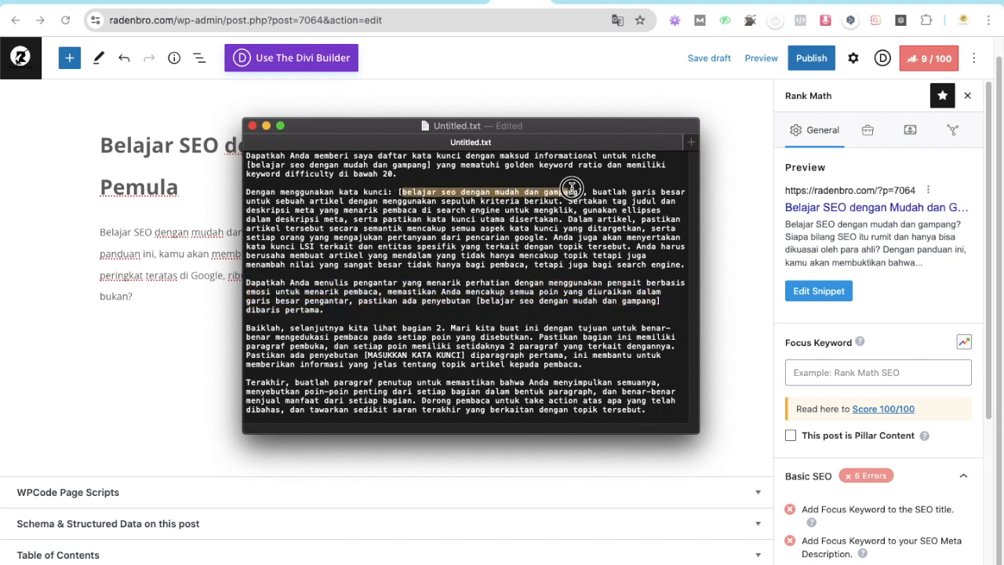
click(855, 377)
click(854, 371)
key(super+v)
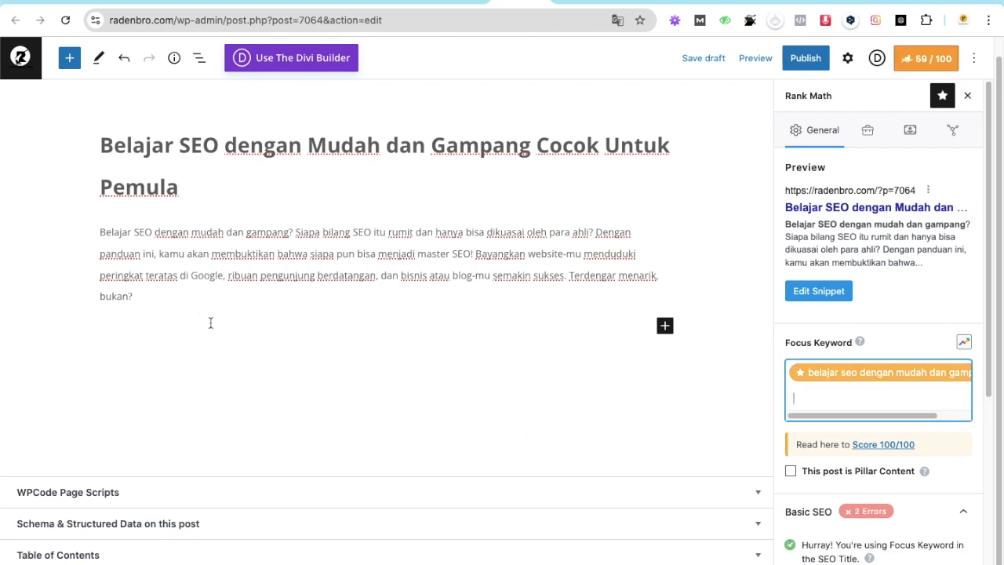
click(191, 301)
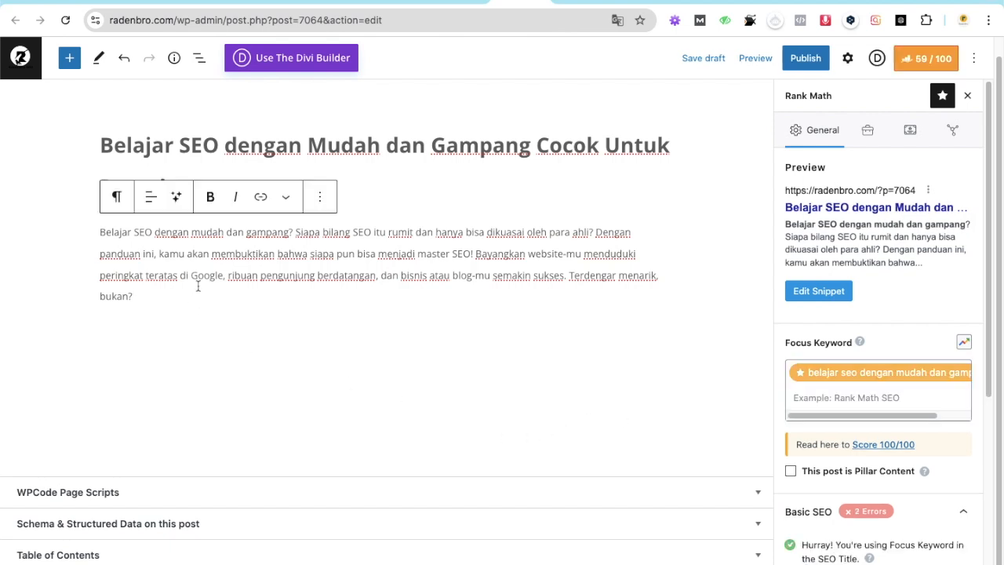
key(Return)
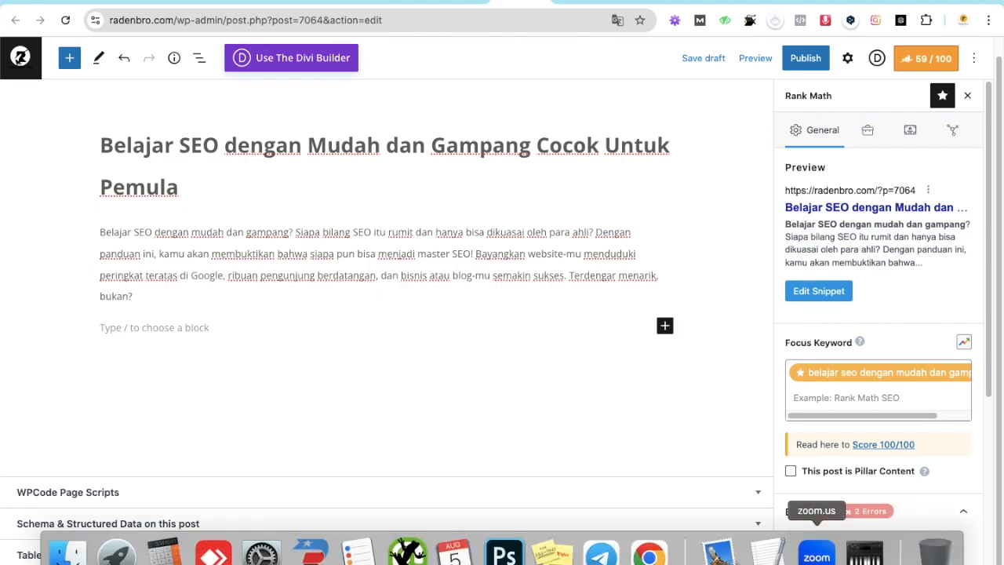
In Untitled.txt, replace "MASUKKAN KATA KUNCI" in the "bagian 2" prompt with the copied keyword "belajar seo dengan mudah dan gampang".
click(769, 550)
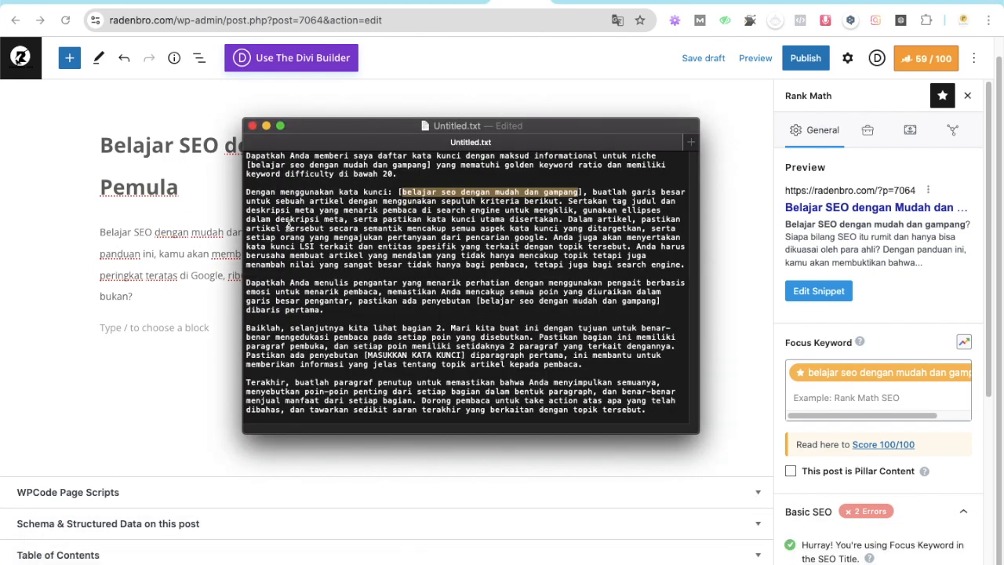
click(328, 310)
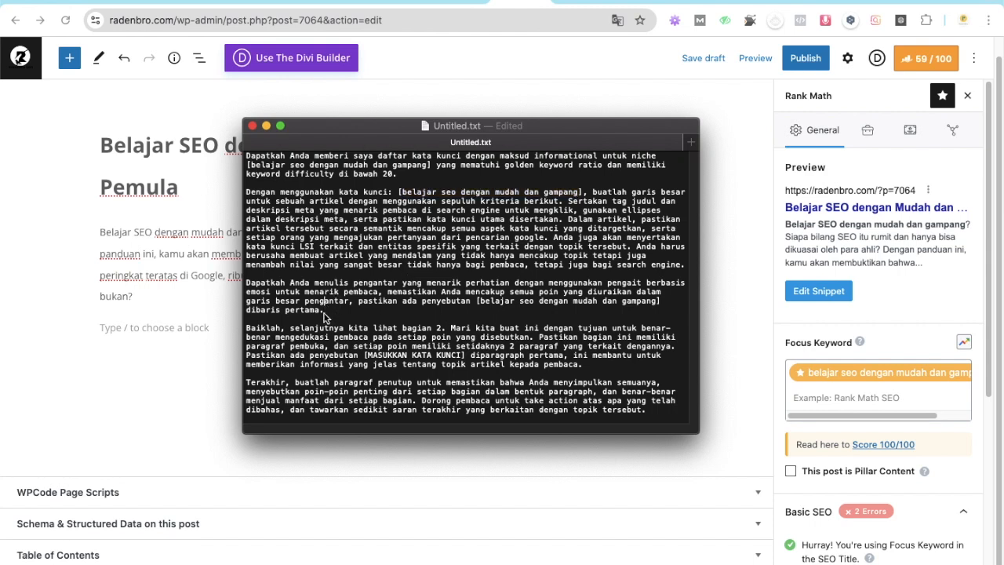
triple_click(399, 348)
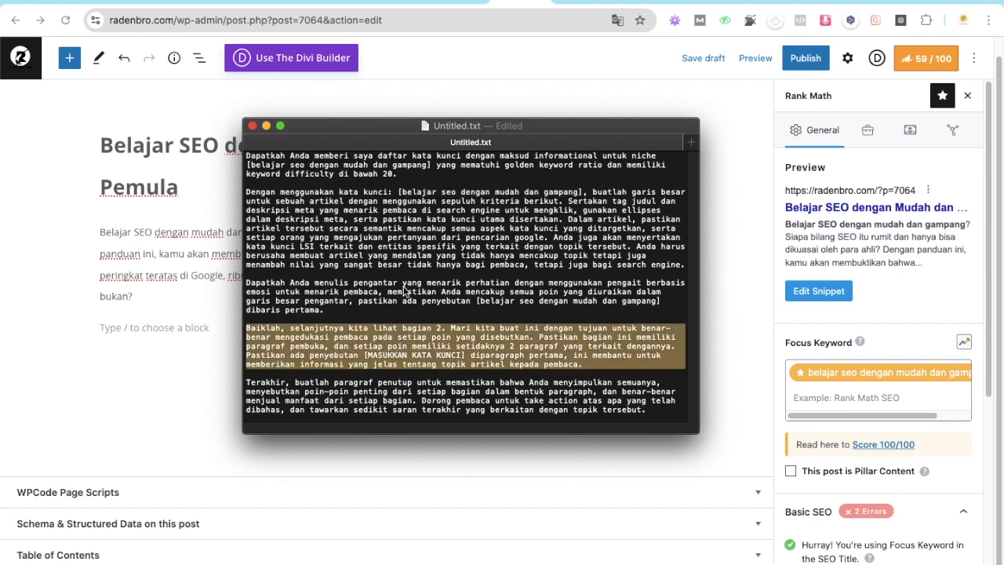
click(454, 220)
drag(403, 194, 581, 198)
key(super+c)
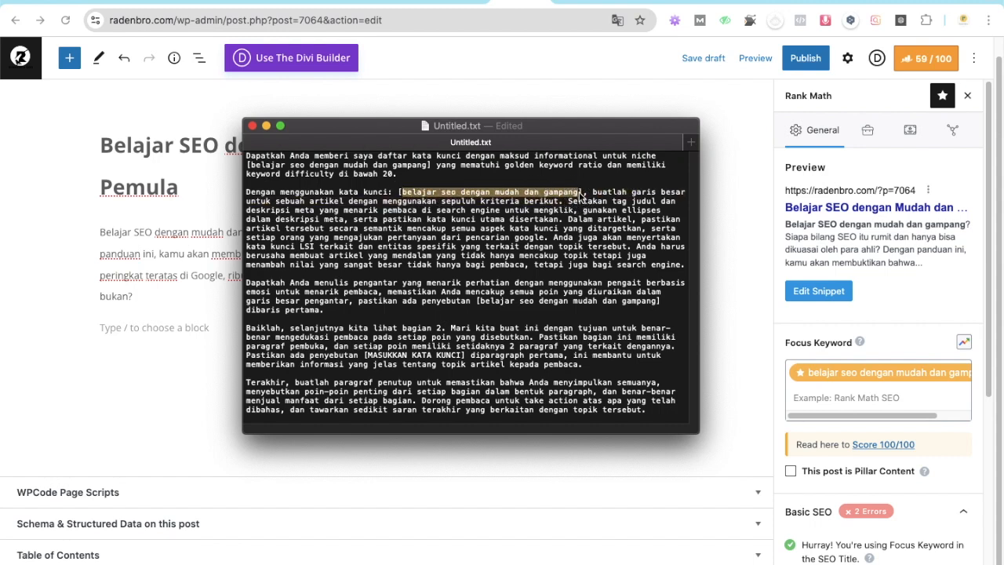
click(373, 358)
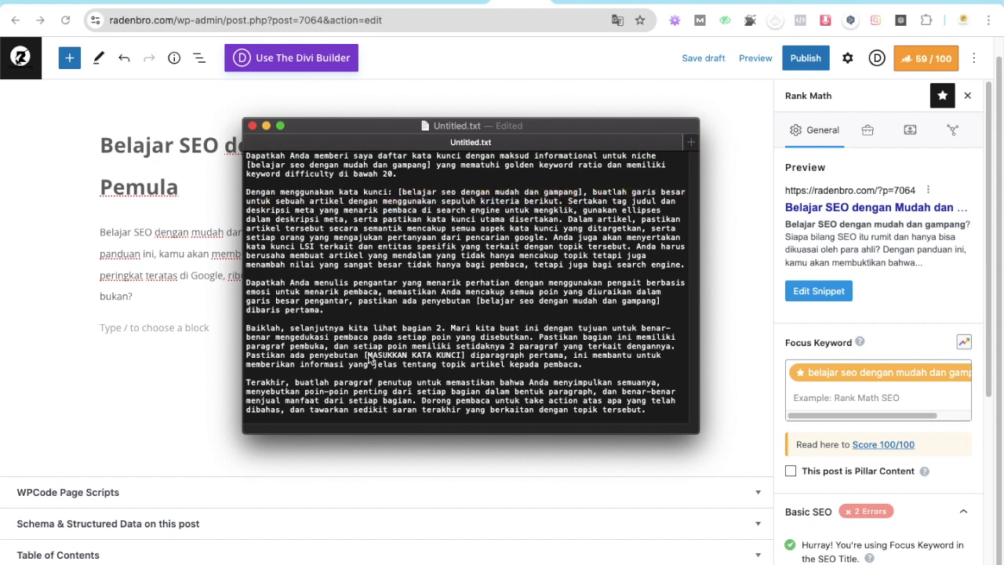
drag(369, 357, 461, 357)
key(super+v)
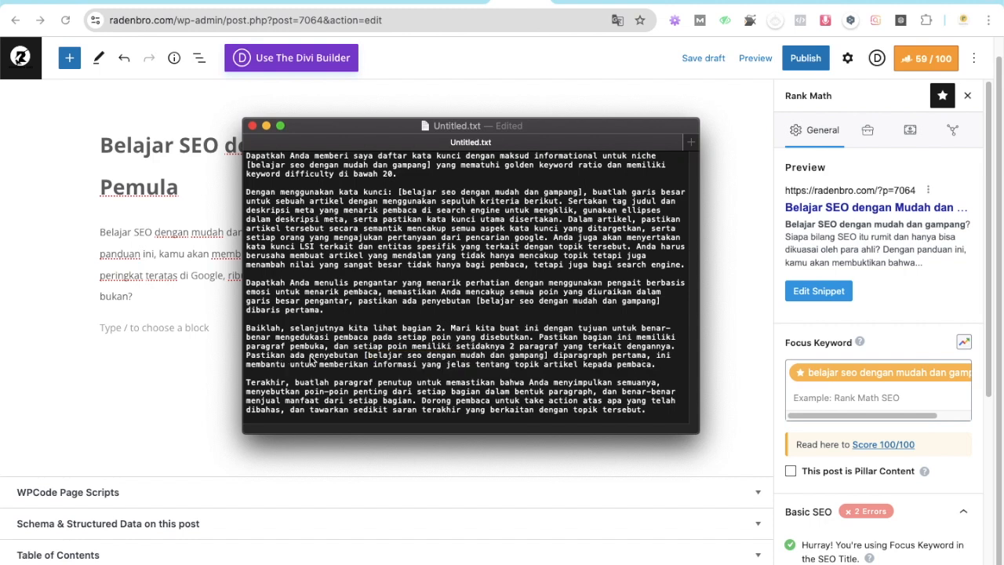
Copy the completed "bagian 2" prompt from Untitled.txt and paste it as a new prompt in the Gemini conversation.
triple_click(533, 352)
key(super+c)
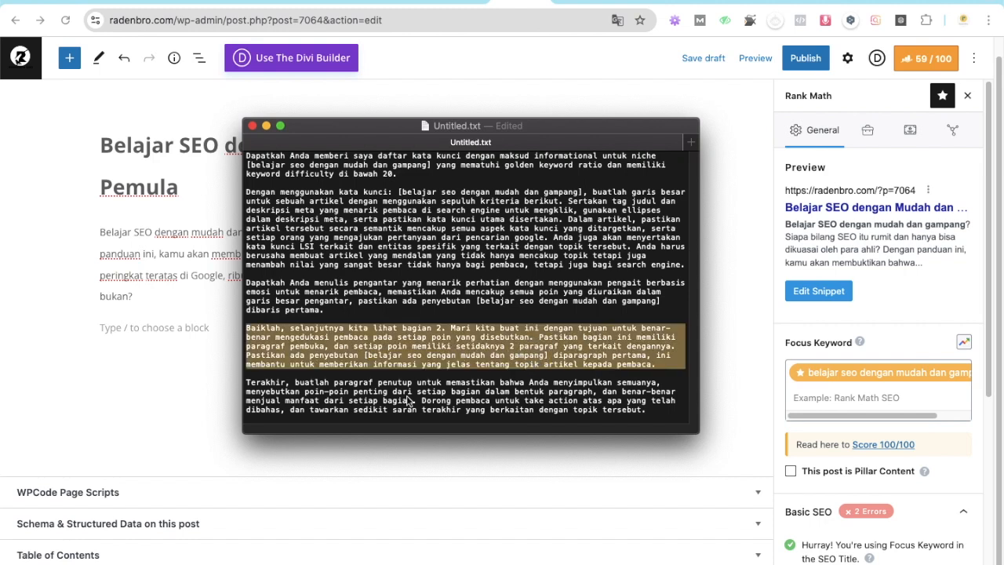
click(203, 300)
click(578, 3)
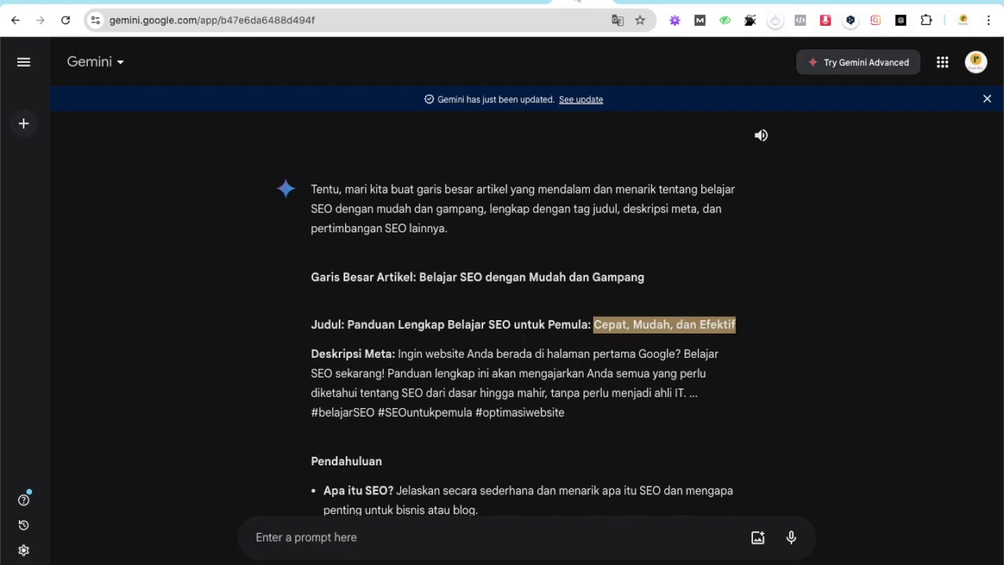
click(358, 542)
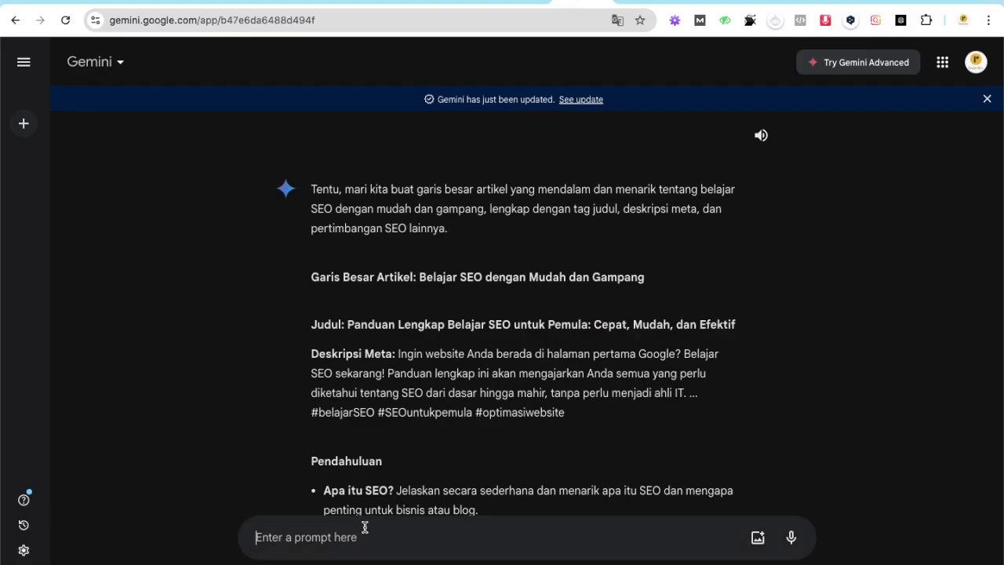
key(super+v)
scroll(426, 275, down, 2)
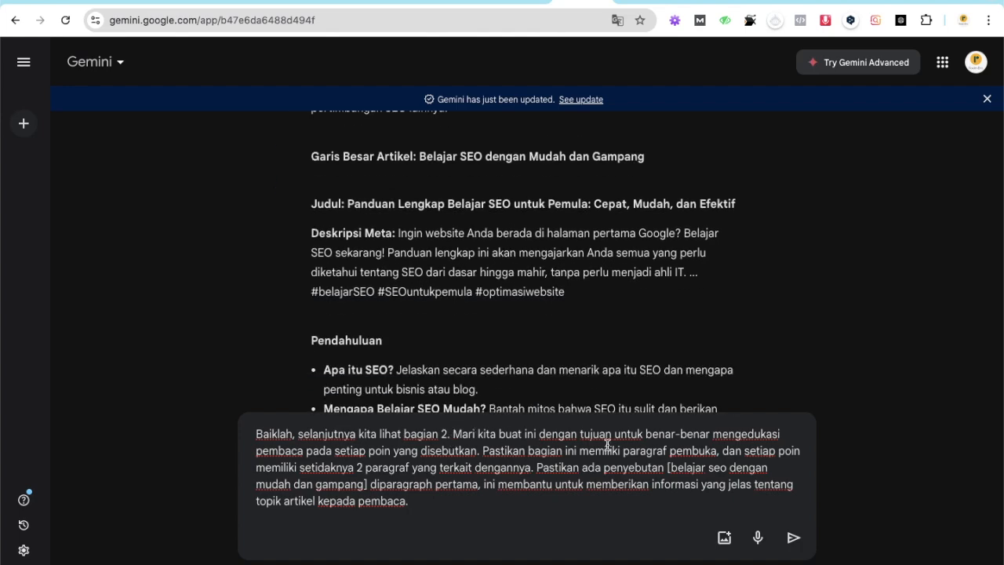
Review the article outline in the Gemini conversation down to the points under "Bagian 2: Teknik SEO Praktis".
scroll(576, 306, up, 2)
scroll(576, 306, down, 10)
scroll(577, 306, up, 10)
scroll(514, 204, down, 2)
scroll(515, 204, down, 10)
scroll(424, 205, down, 10)
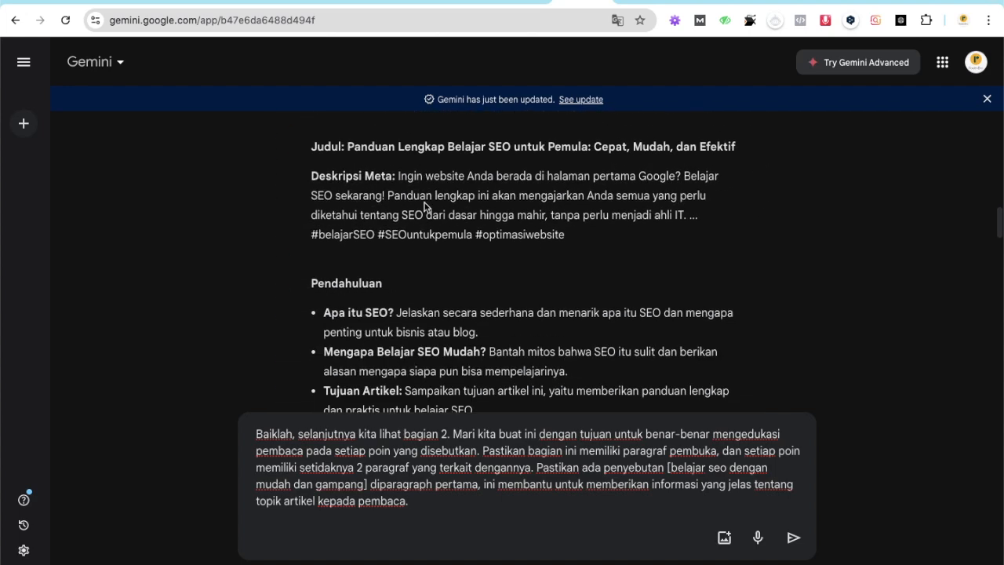
scroll(505, 280, down, 7)
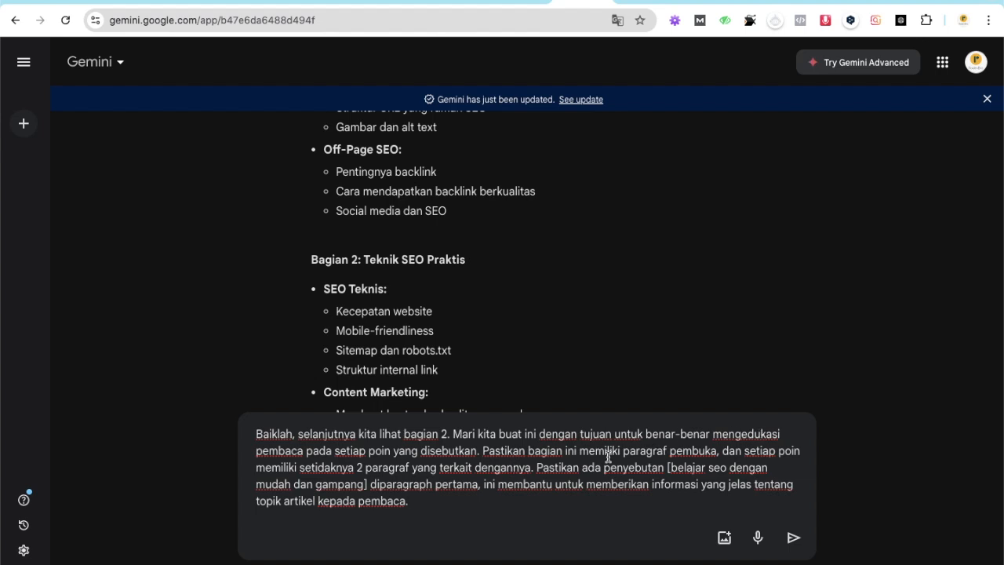
Check the opening-paragraph and two-paragraph requirements in the pasted "bagian 2" prompt and send it to Gemini.
drag(663, 452, 711, 452)
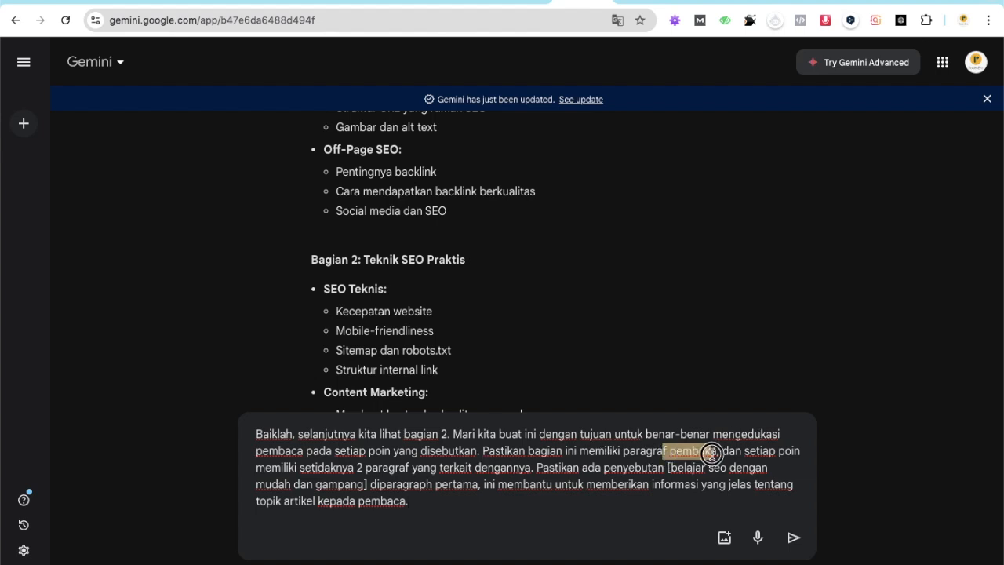
drag(366, 469, 535, 474)
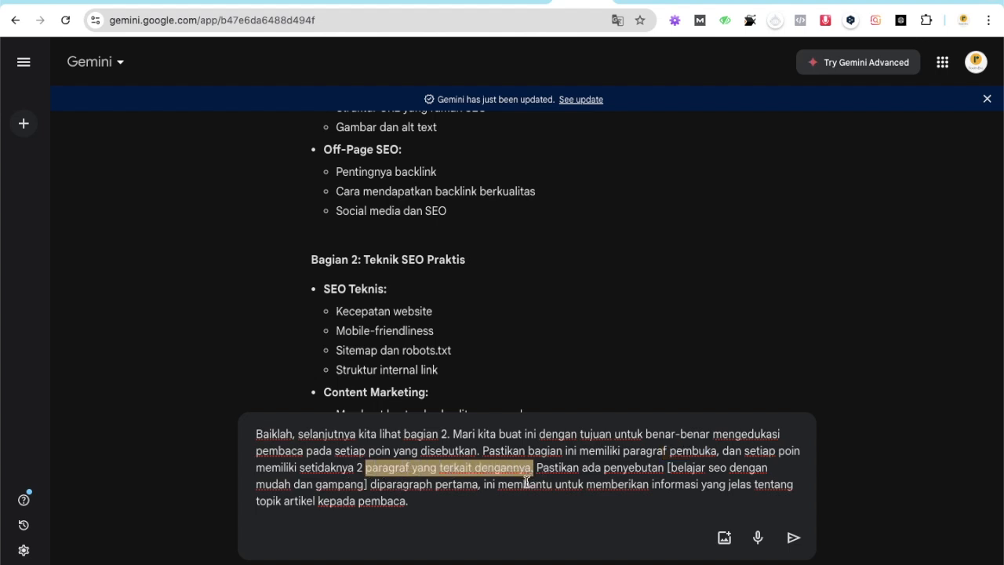
click(525, 479)
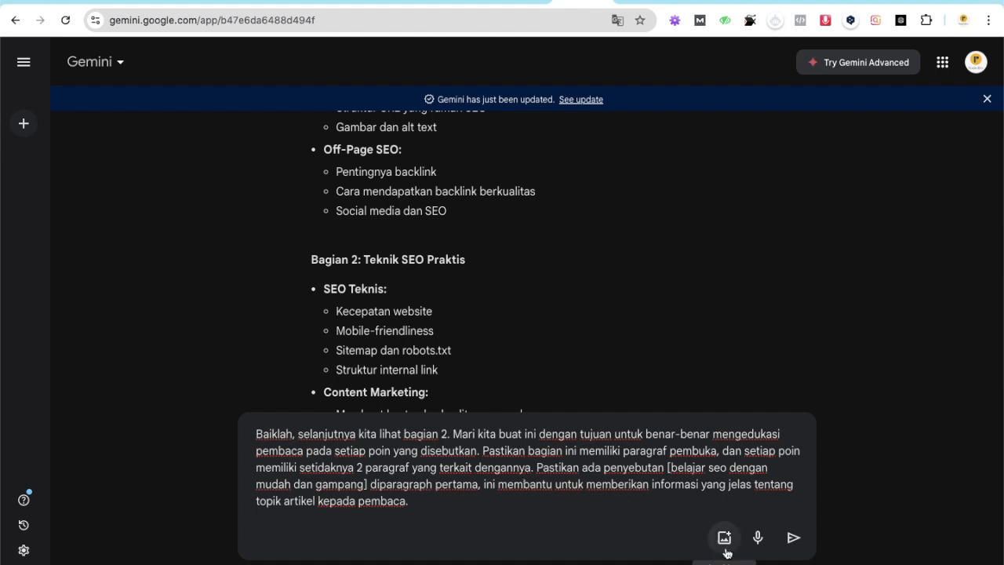
key(Return)
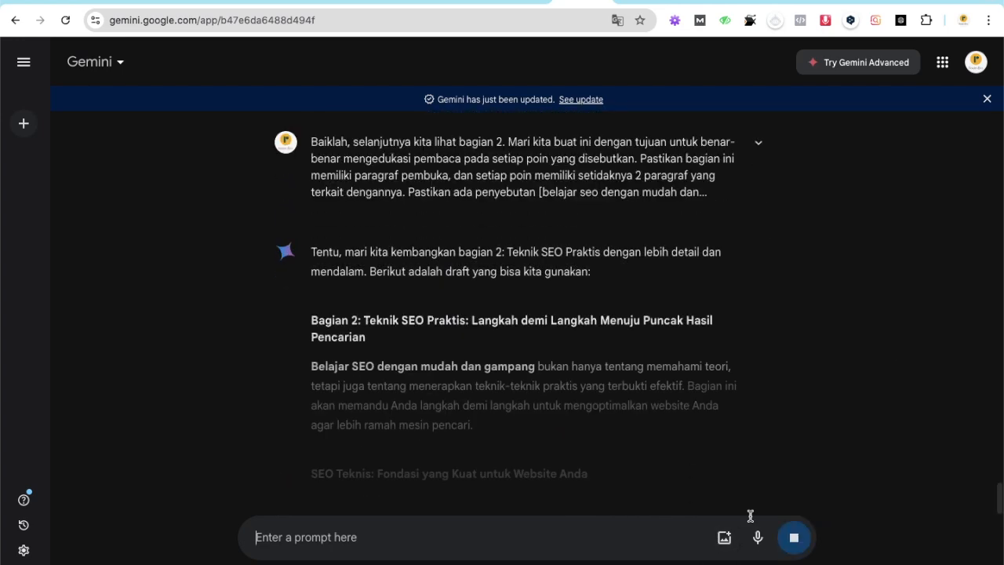
Inspect the System Audio Recorder, Built-in Output and Built-in Microphone entries in Audio Devices, and return to Gemini.
click(864, 559)
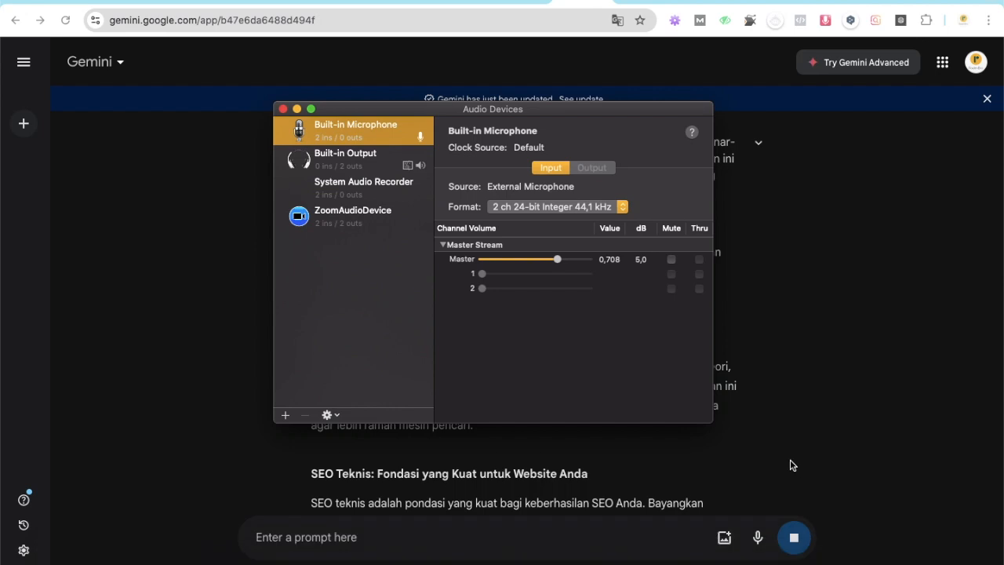
click(345, 183)
click(345, 161)
click(344, 137)
click(834, 270)
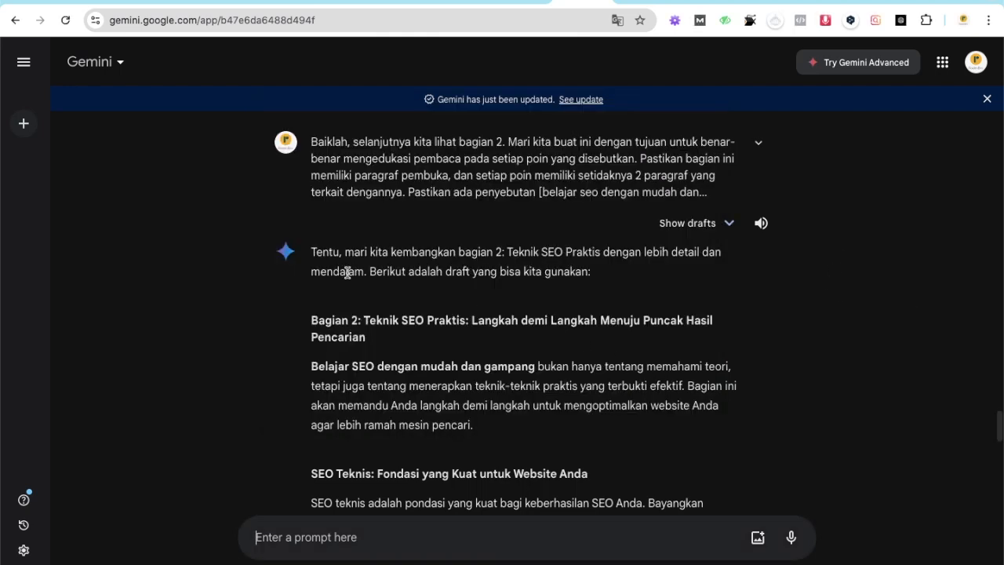
Copy "Teknik SEO Praktis: Langkah demi Langkah Menuju Puncak Hasil Pencarian" from Gemini's answer into the empty paragraph of the WordPress post.
scroll(347, 272, down, 1)
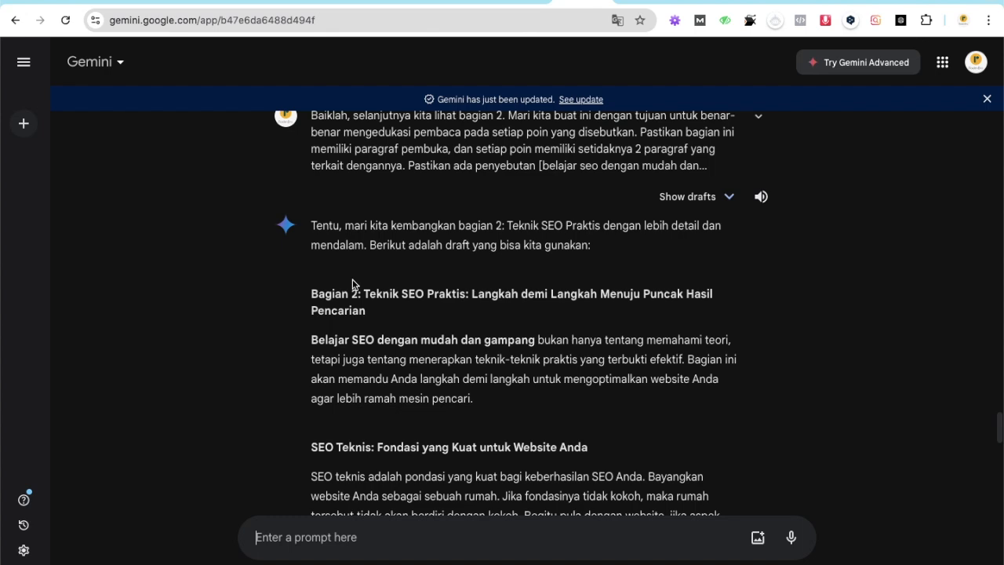
scroll(353, 281, down, 1)
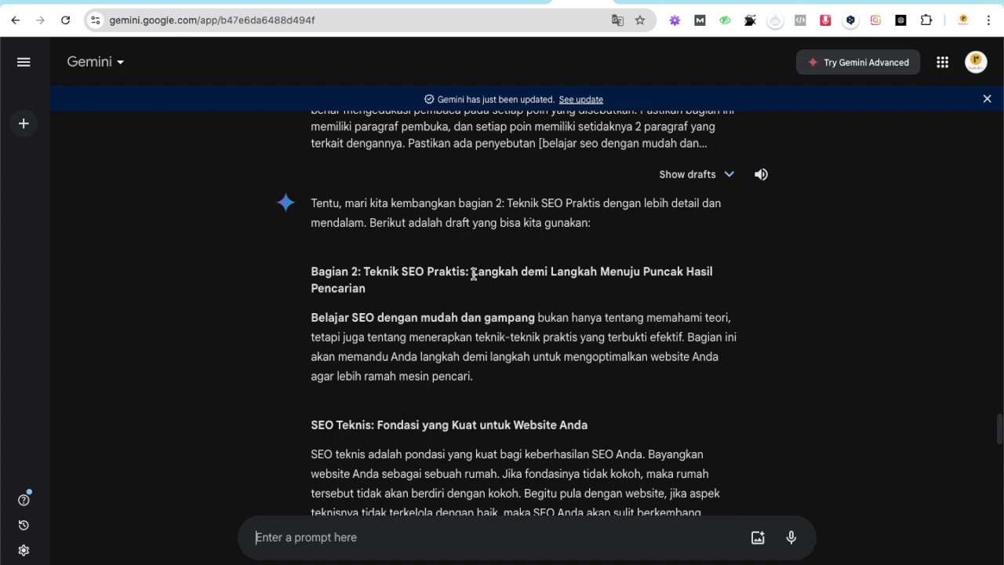
drag(365, 270, 371, 286)
key(ctrl+c)
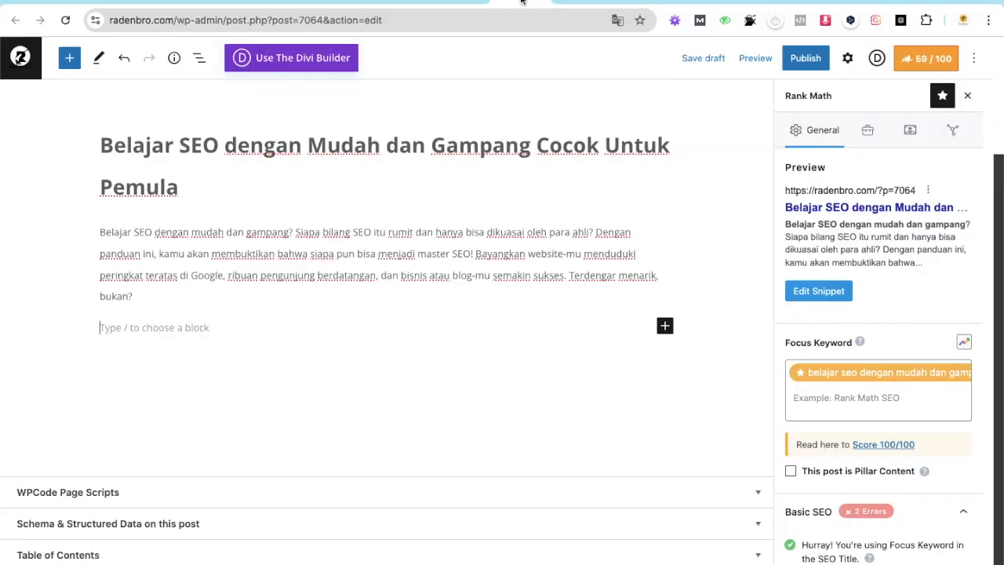
click(526, 4)
key(ctrl+v)
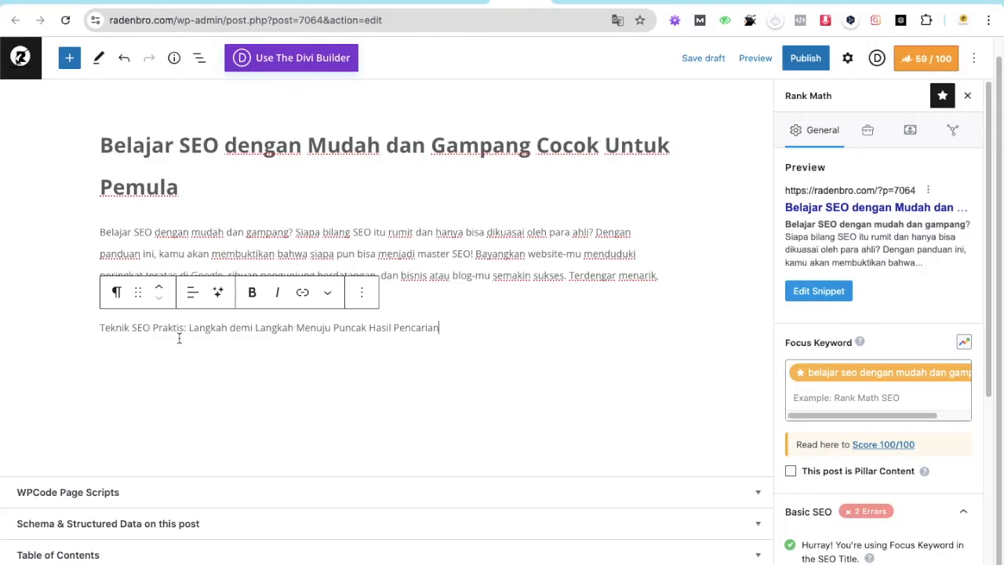
In the pasted line, remove the colon, replace "Langkah demi Langkah" with "Untuk" and change "Praktis" to "Mudah".
click(183, 329)
key(BackSpace)
key(BackSpace)
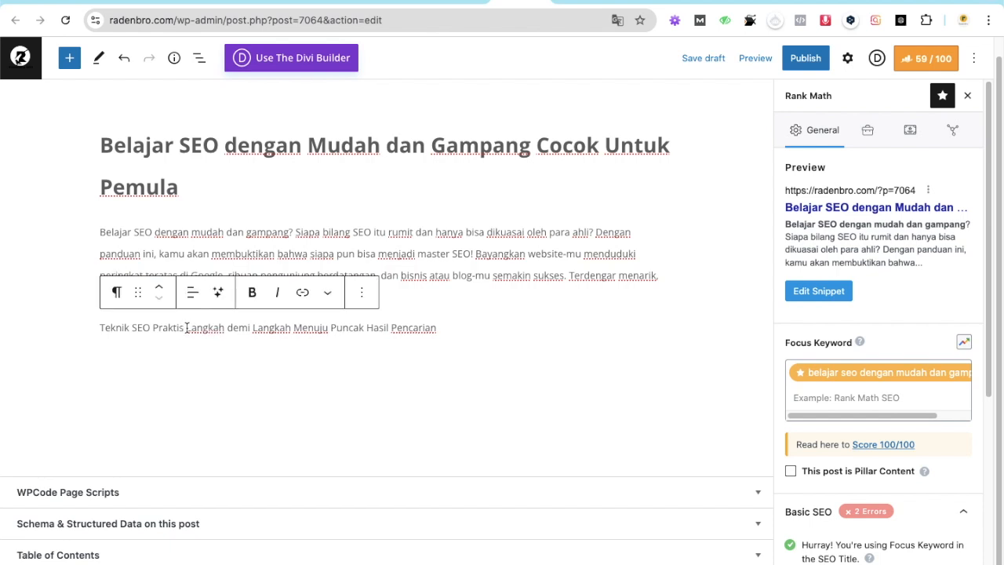
drag(186, 330, 292, 333)
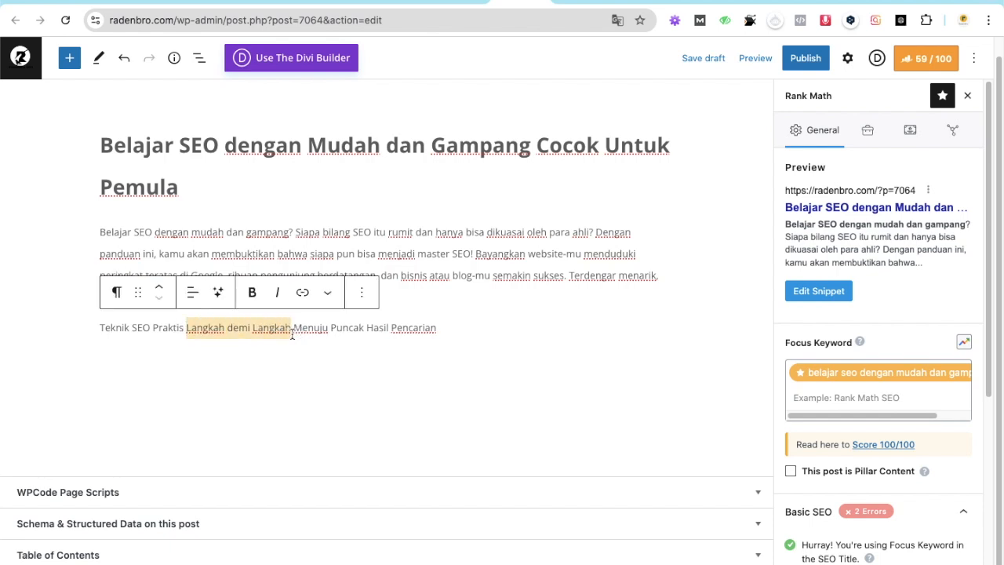
text(Untuk)
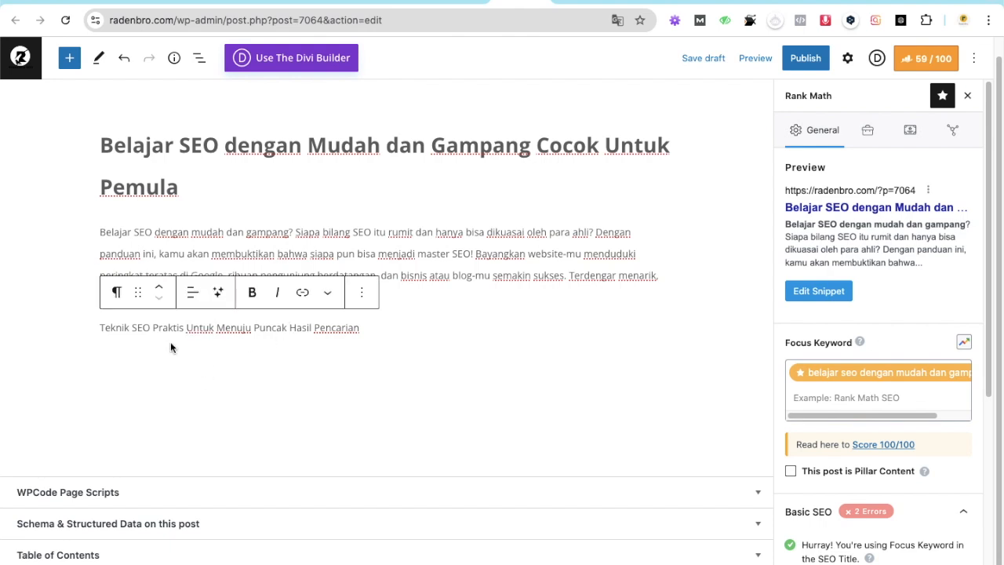
drag(154, 328, 182, 327)
text(Mudah)
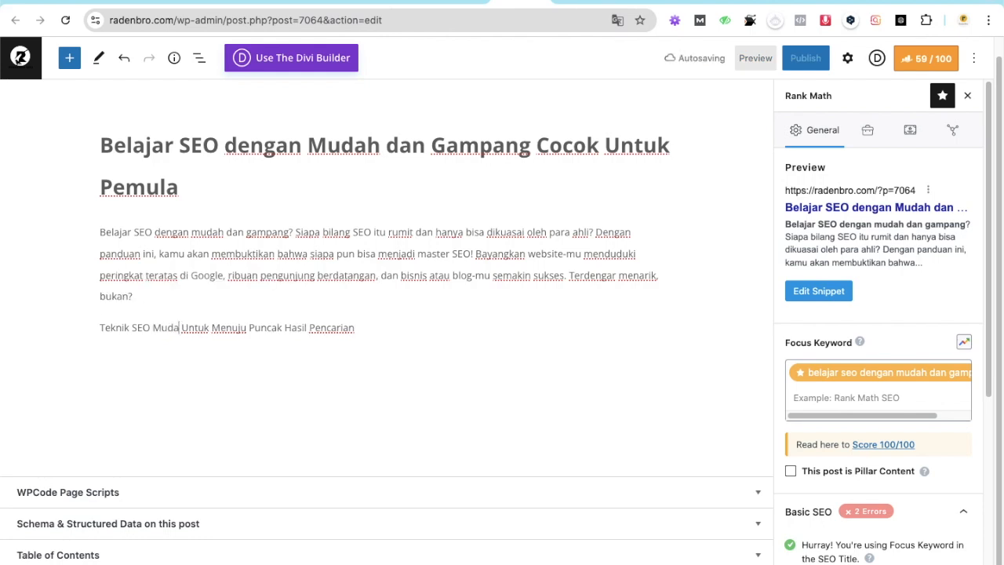
Compare the line's wording with the post title and replace its ending "Puncak Hasil Pencarian" with "Halaman 1".
click(153, 331)
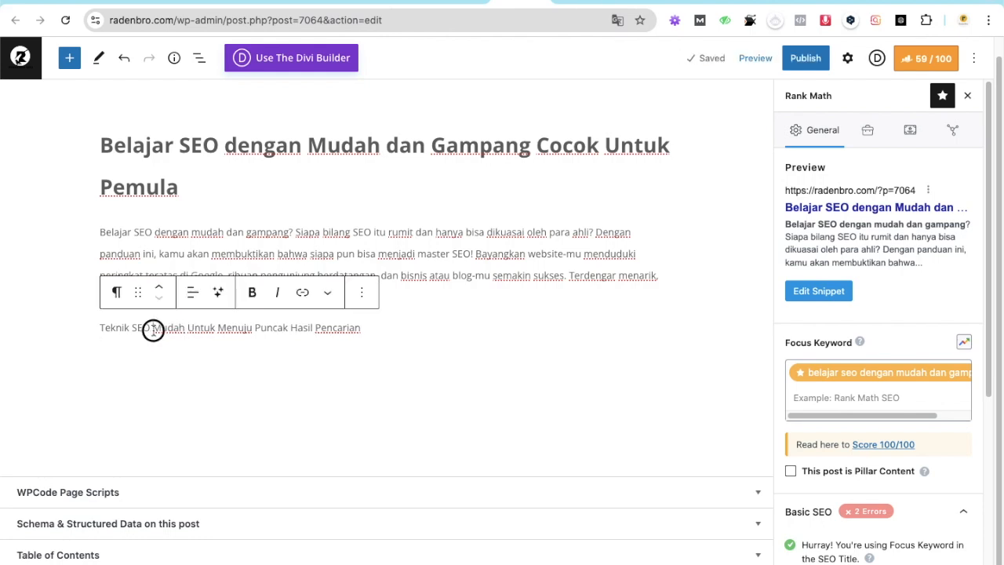
click(140, 329)
drag(140, 329, 165, 330)
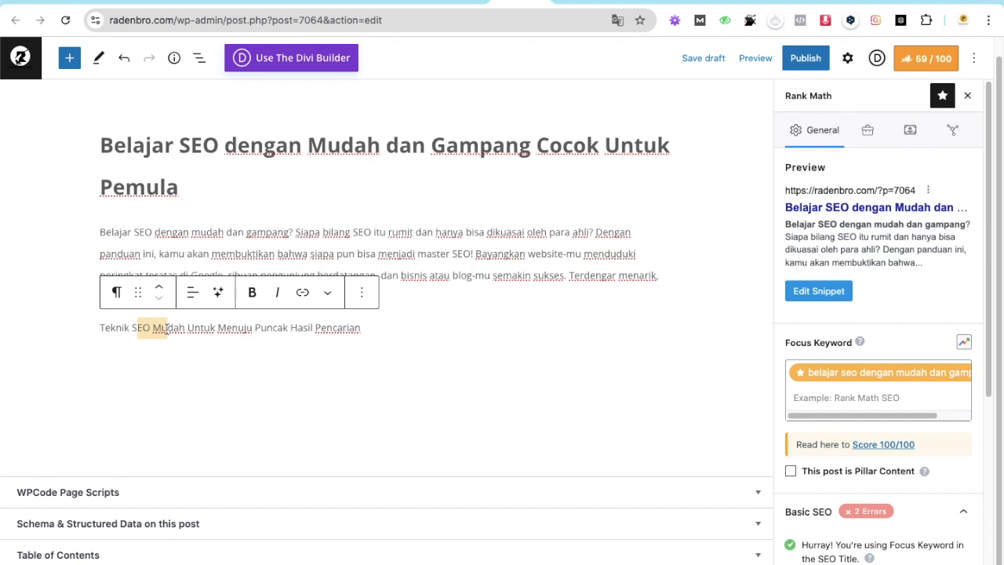
drag(176, 144, 384, 144)
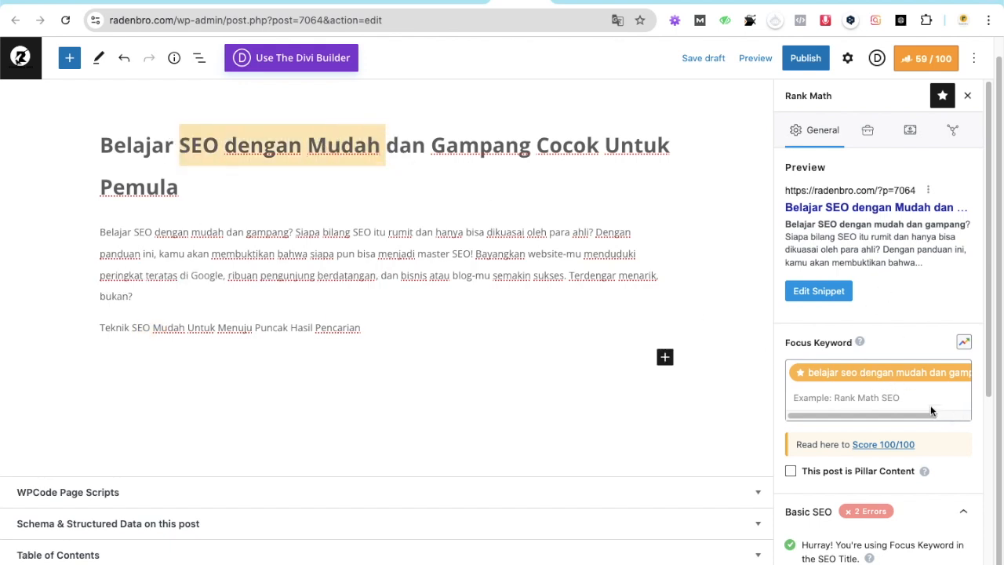
click(346, 142)
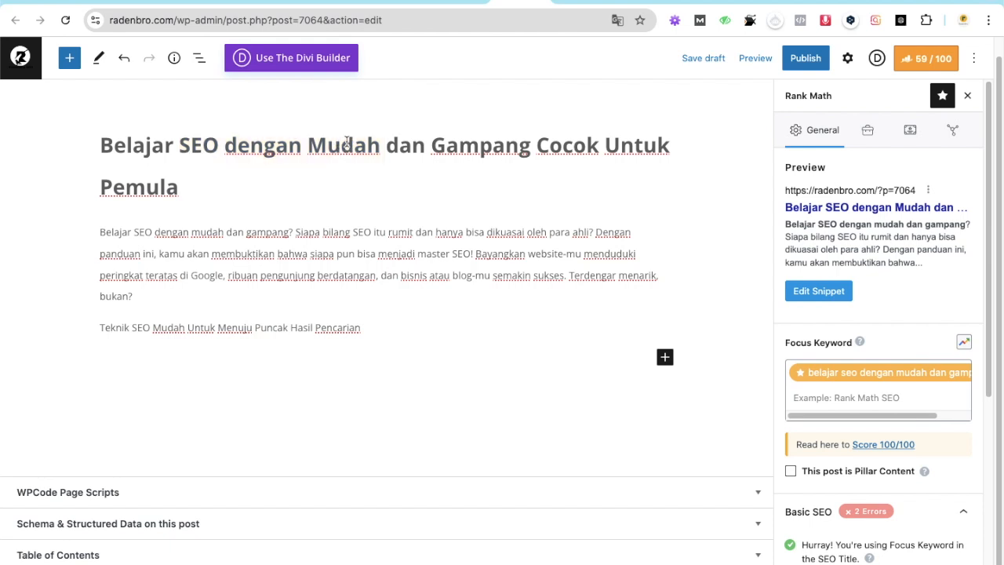
click(227, 330)
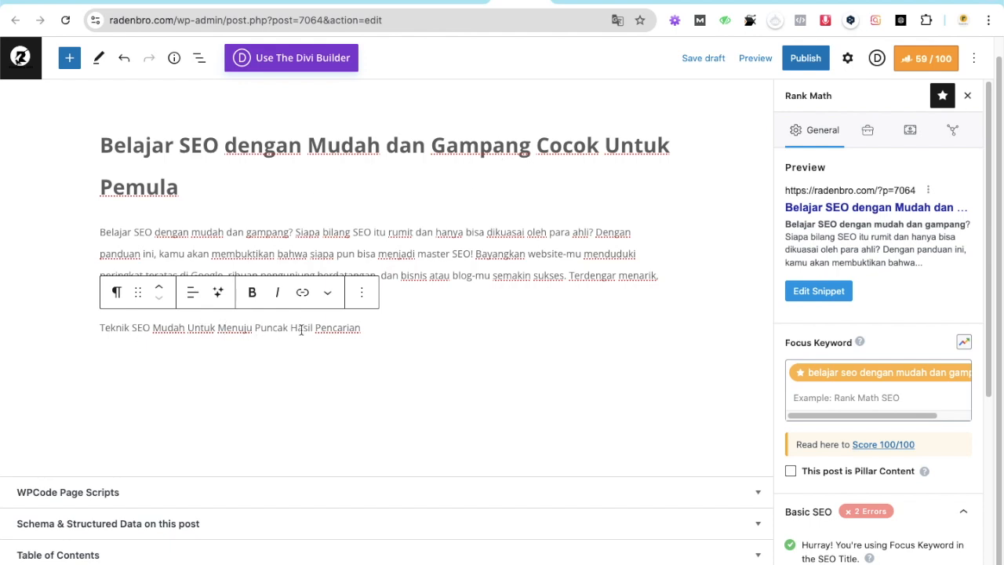
click(401, 331)
drag(259, 328, 382, 328)
key(BackSpace)
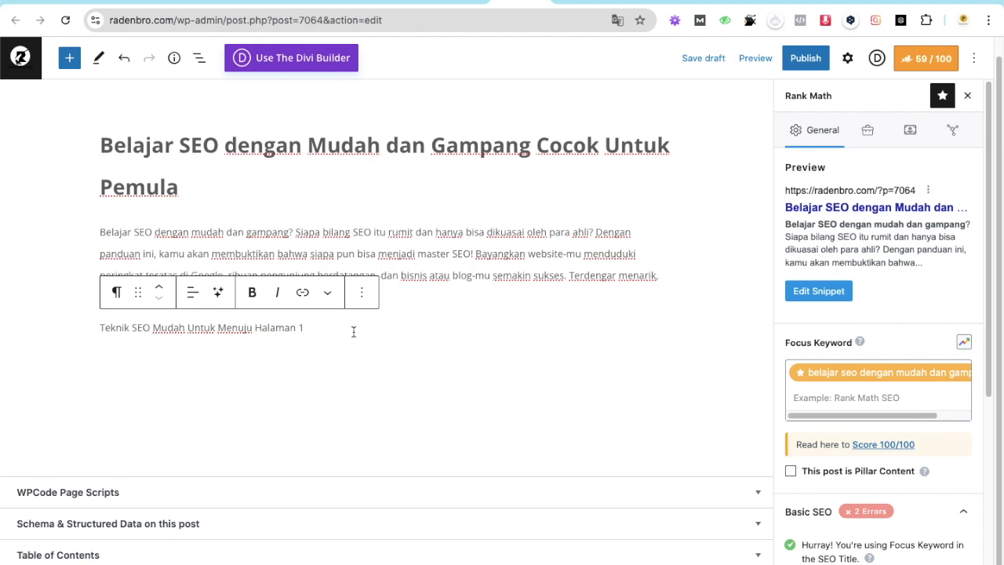
text(2)
Convert the line "Teknik SEO Mudah Untuk Menuju Halaman 1" to an H2 heading and add an empty paragraph below it.
click(118, 292)
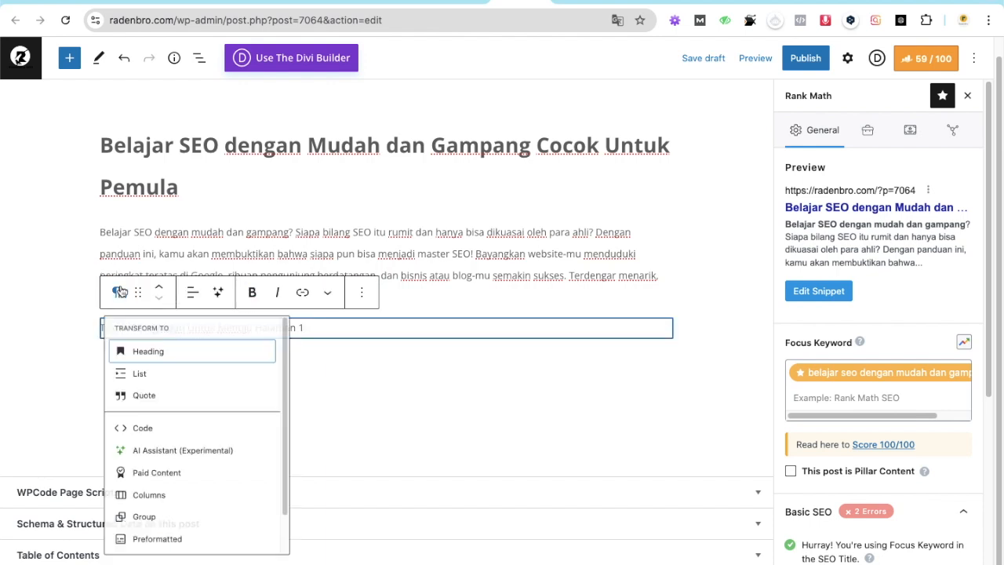
click(149, 361)
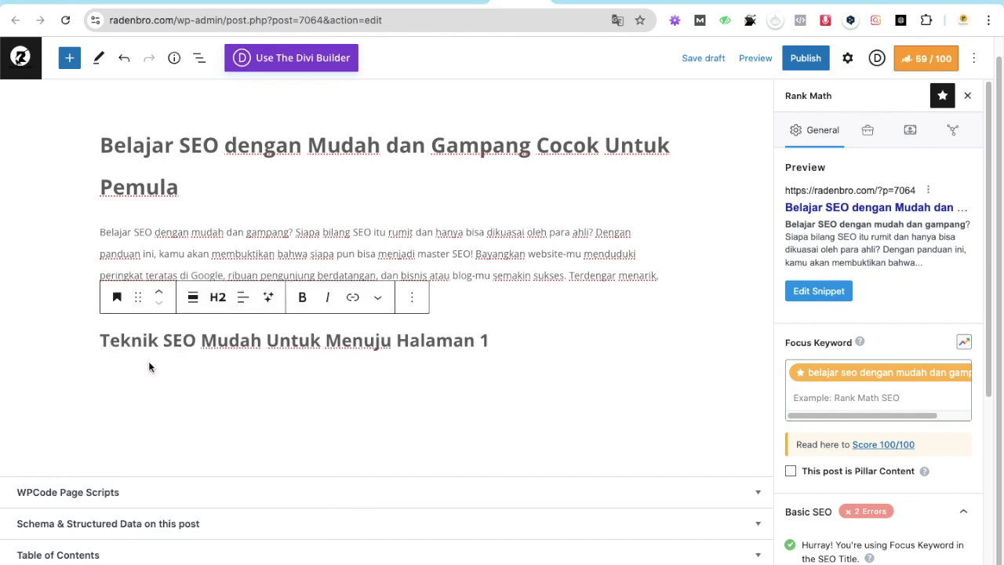
click(263, 339)
click(523, 339)
key(Return)
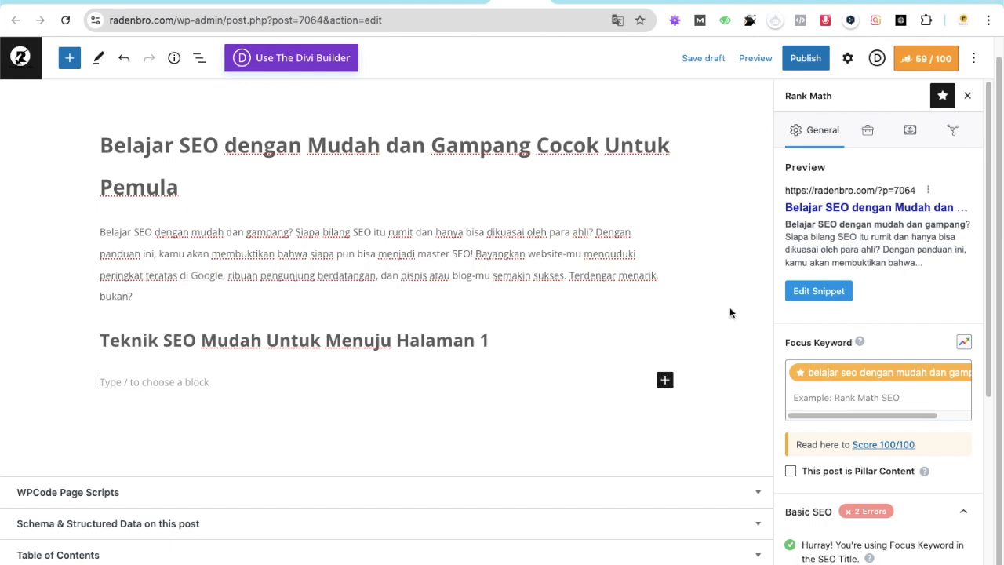
Switch back to Gemini's "bagian 2" answer and find its opening paragraph.
click(720, 2)
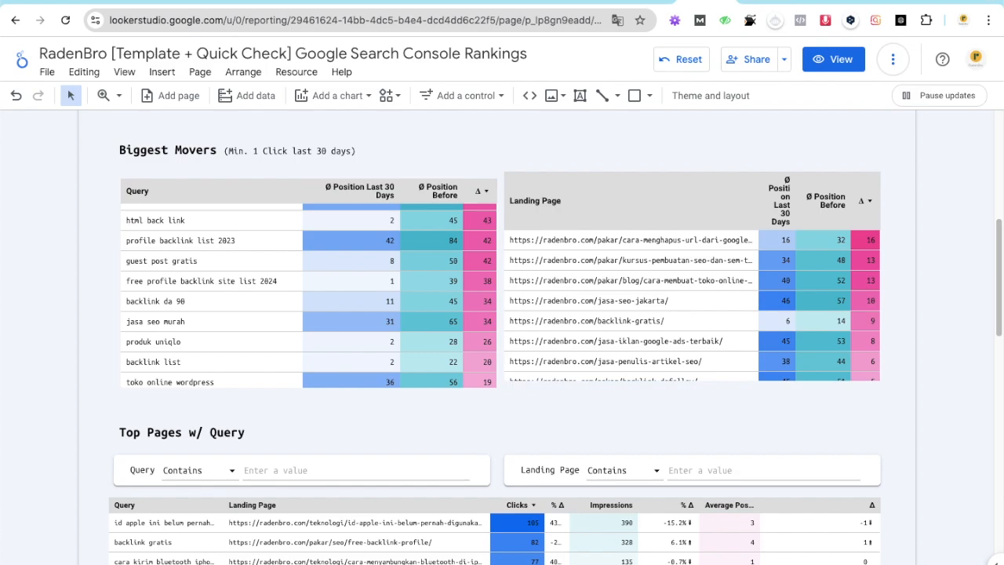
click(582, 3)
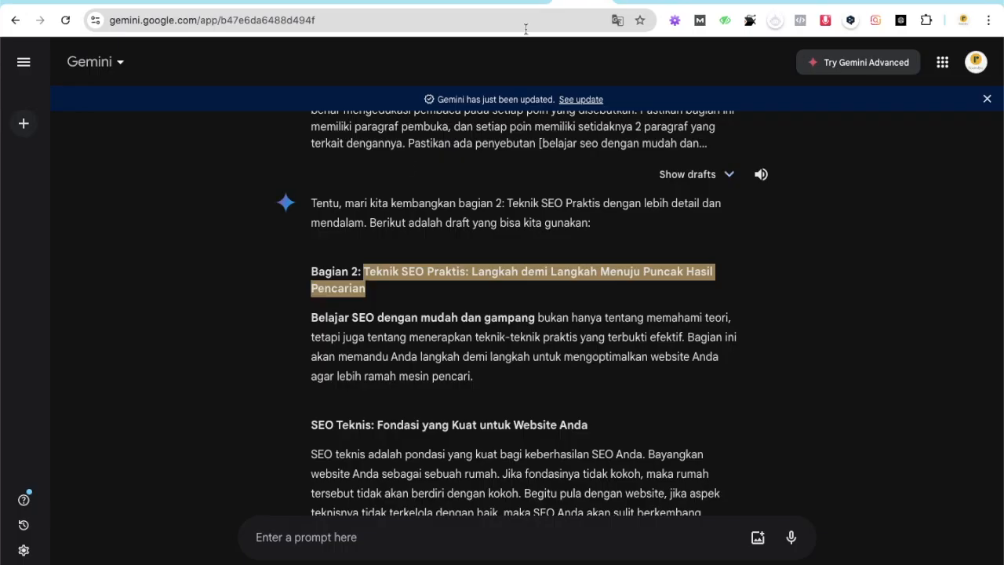
scroll(485, 316, down, 1)
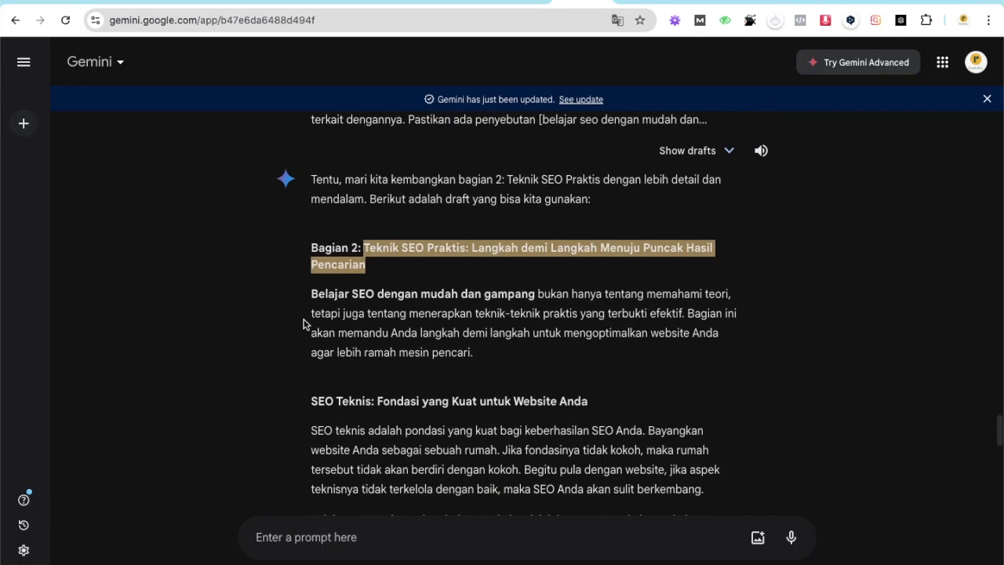
drag(312, 295, 402, 397)
scroll(374, 306, down, 5)
scroll(486, 303, down, 3)
scroll(573, 269, down, 6)
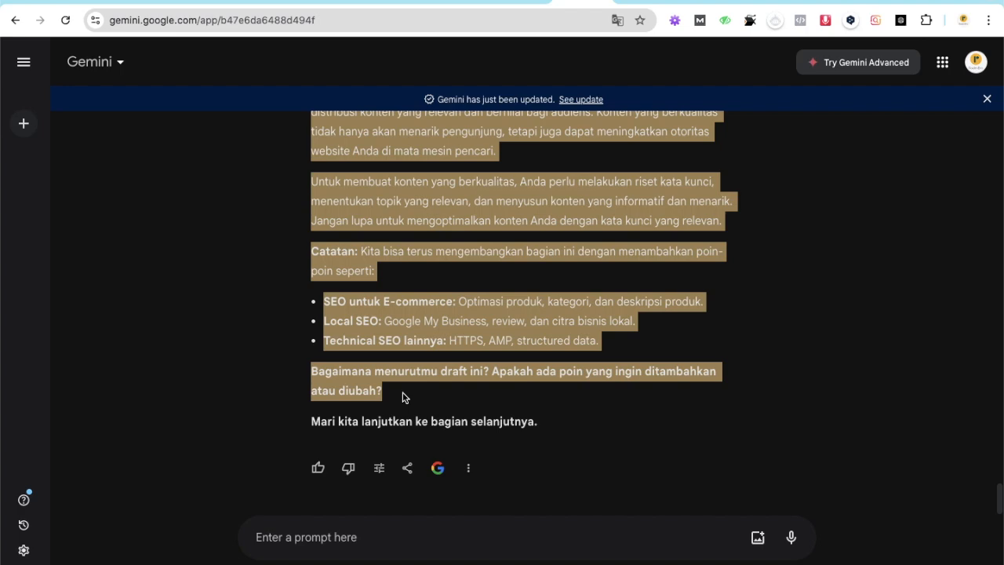
scroll(432, 291, up, 10)
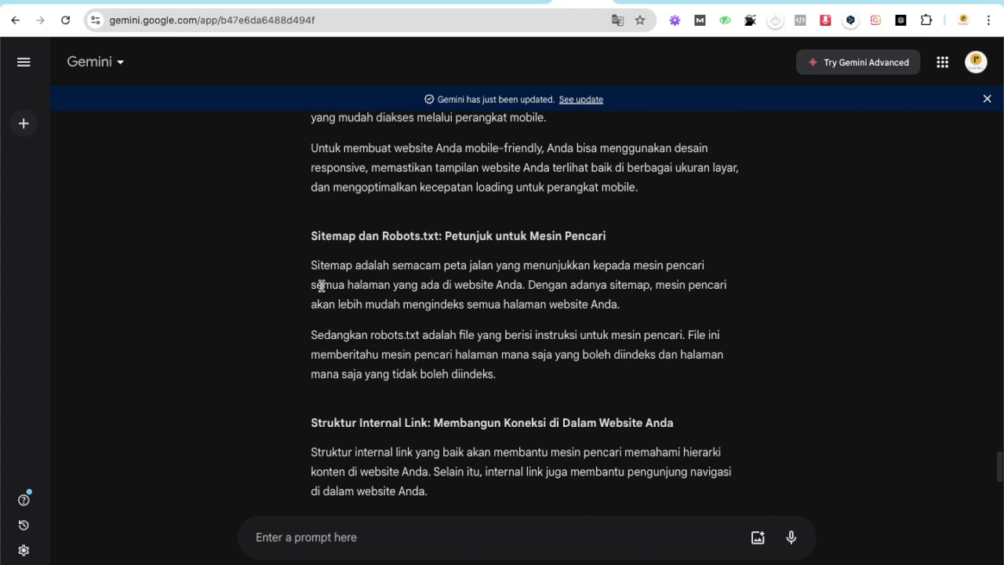
scroll(321, 286, up, 5)
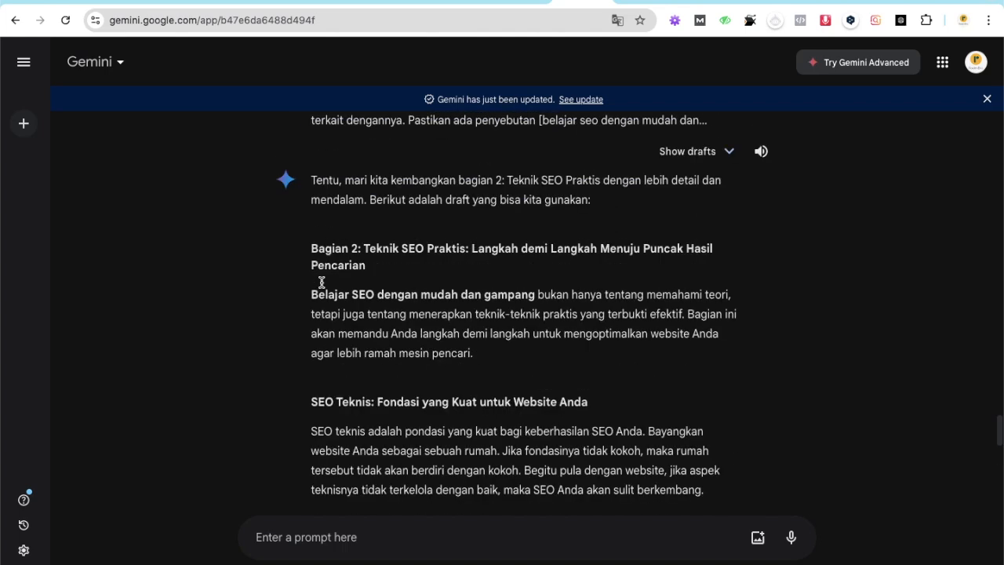
Copy Gemini's "bagian 2" text from its opening paragraph through "Technical SEO lainnya" into the paragraph below the H2 heading, and return to Gemini.
drag(310, 291, 598, 390)
scroll(494, 314, down, 4)
scroll(494, 317, down, 4)
scroll(495, 321, down, 2)
scroll(459, 329, up, 2)
scroll(459, 332, up, 2)
scroll(459, 331, down, 4)
scroll(460, 330, down, 3)
scroll(460, 330, down, 4)
scroll(460, 330, down, 3)
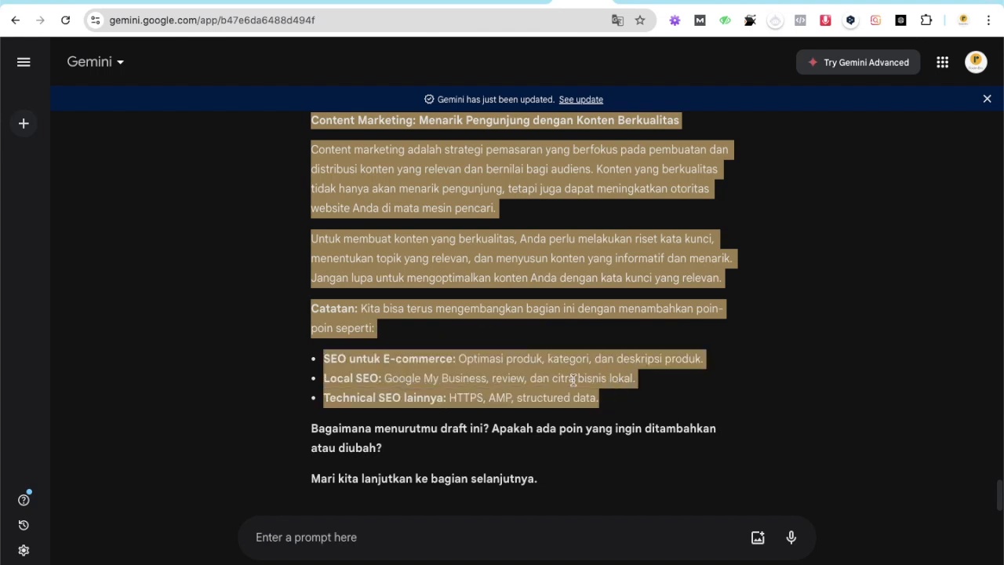
click(527, 8)
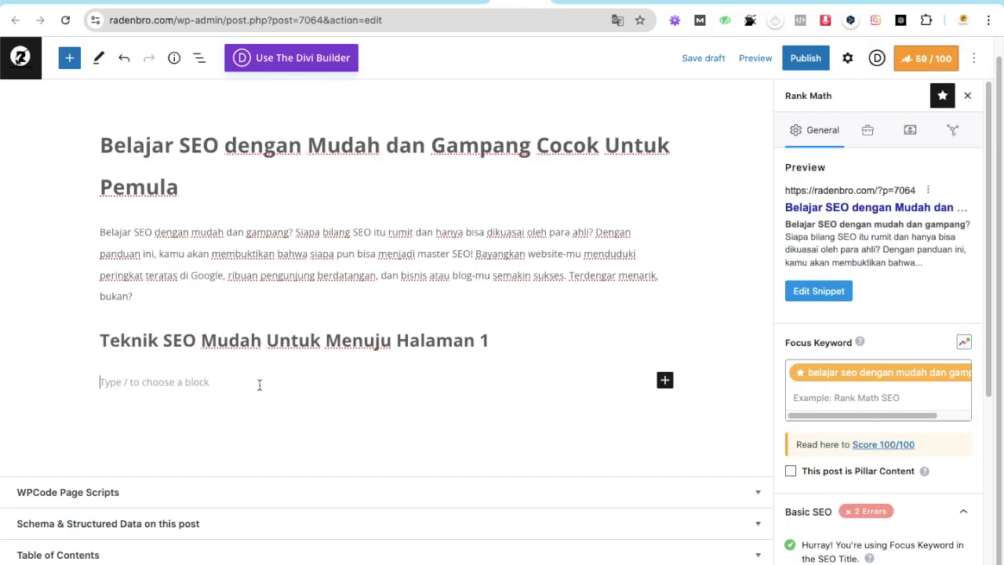
key(ctrl+v)
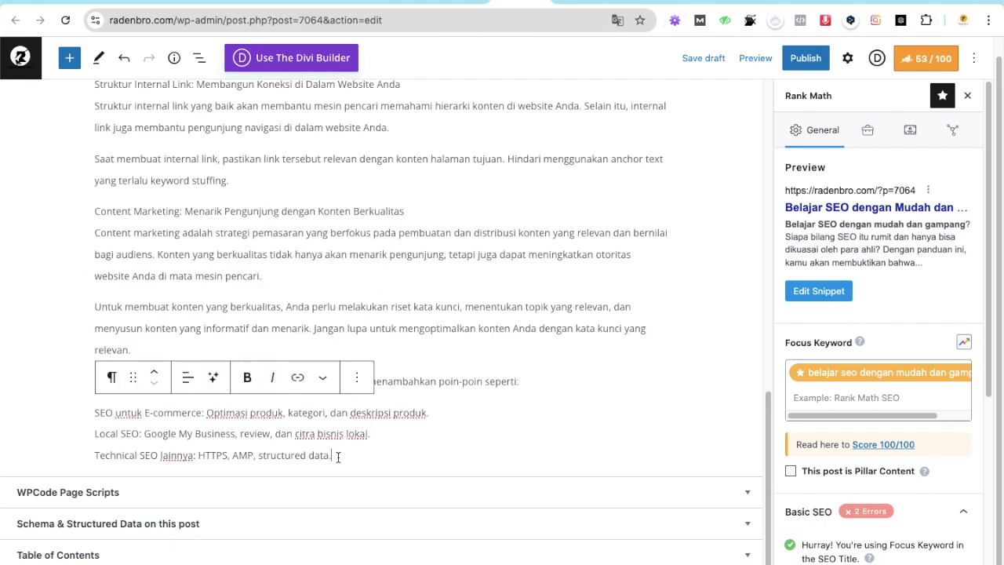
click(565, 5)
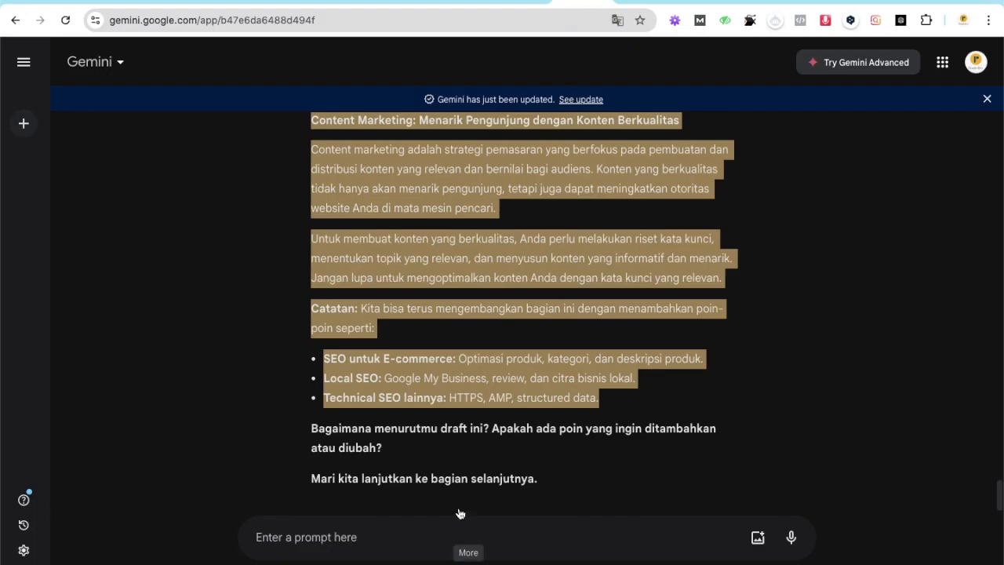
Copy the closing line "Mari kita lanjutkan ke bagian selanjutnya." from Gemini's answer and send it as the next prompt.
triple_click(383, 481)
click(320, 477)
triple_click(320, 478)
key(super+c)
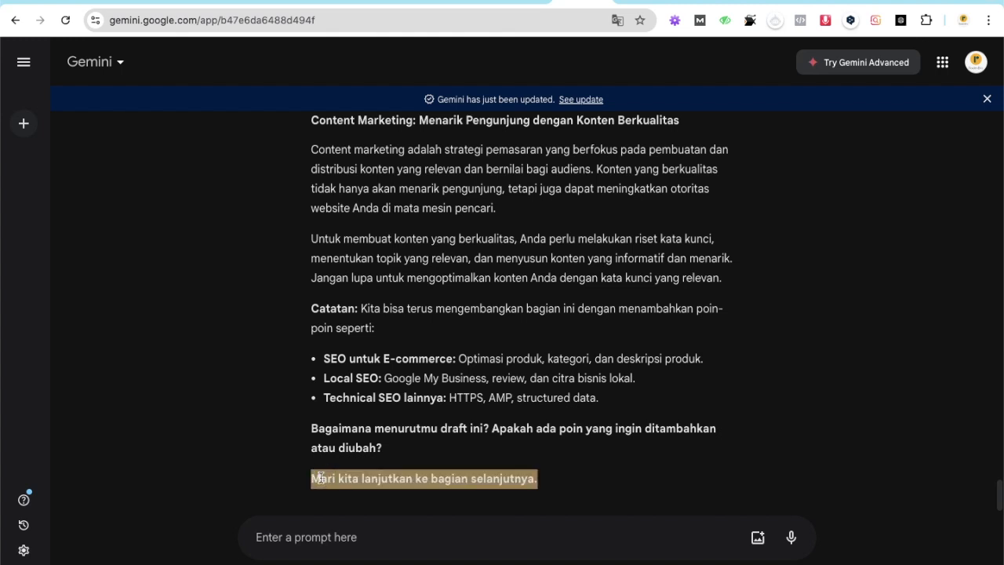
click(322, 530)
key(super+v)
key(Return)
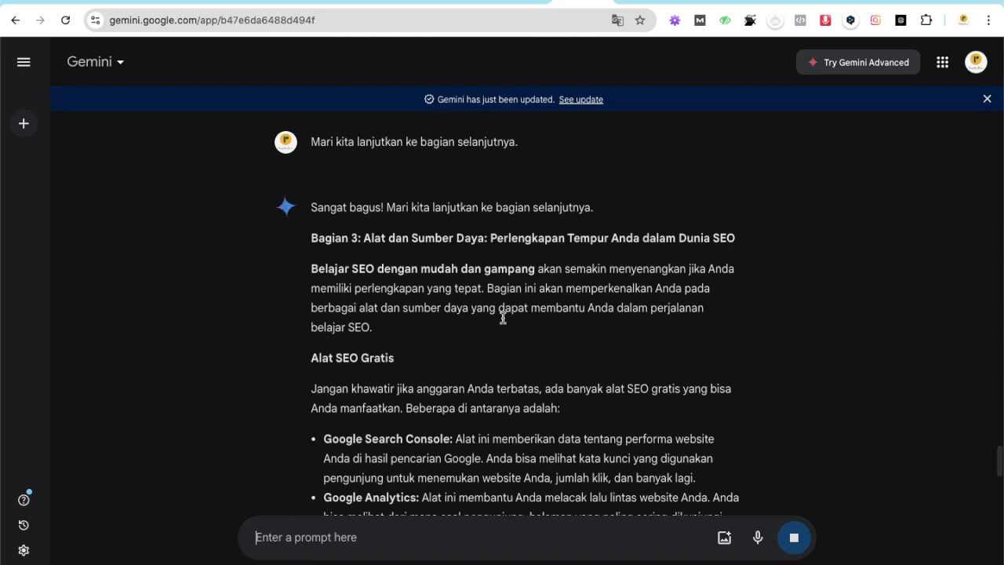
Read Gemini's "Bagian 3" answer through to the options offered under "Pilihan bagian selanjutnya".
scroll(470, 326, down, 8)
scroll(459, 328, down, 10)
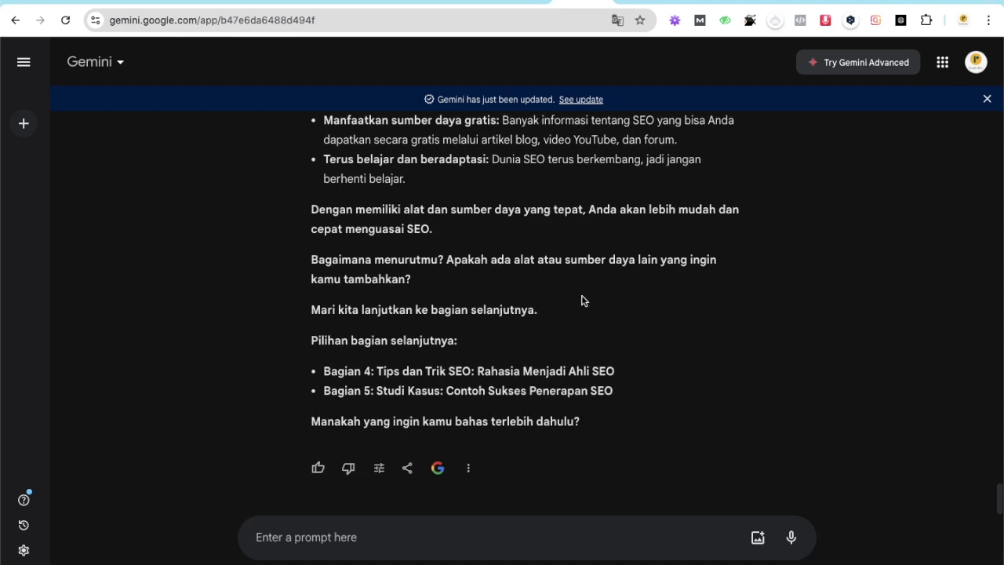
drag(314, 340, 606, 386)
click(510, 401)
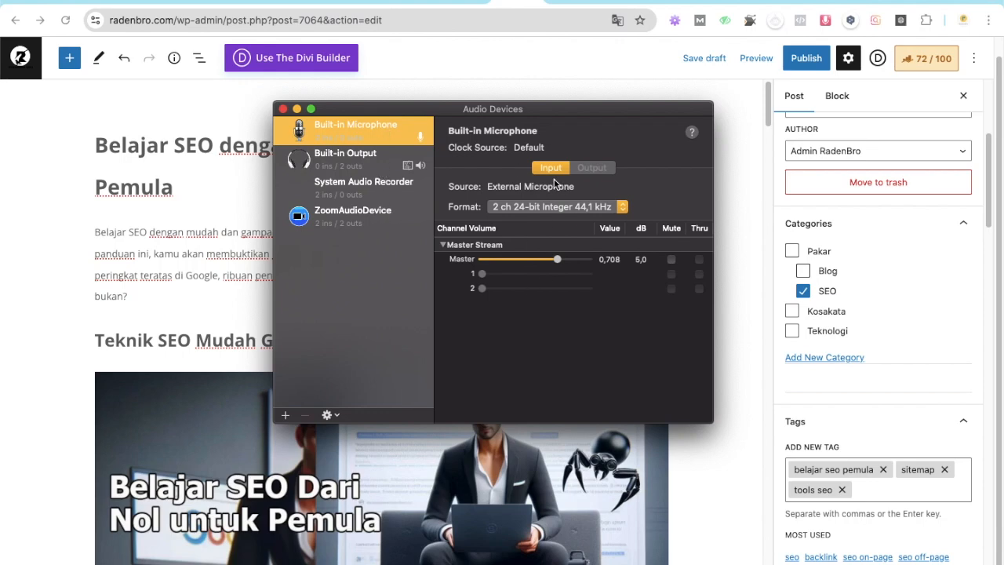
click(349, 157)
click(351, 141)
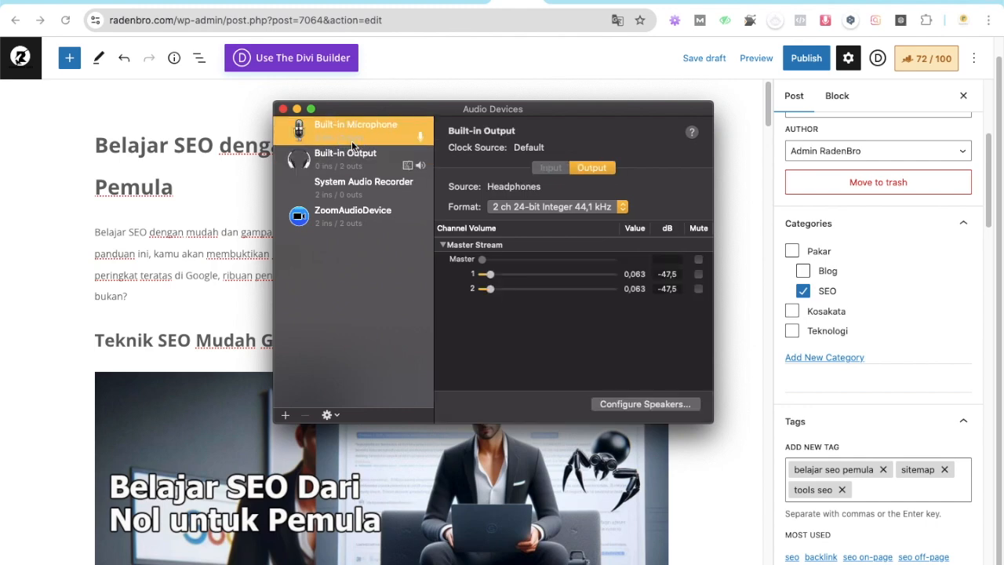
click(203, 230)
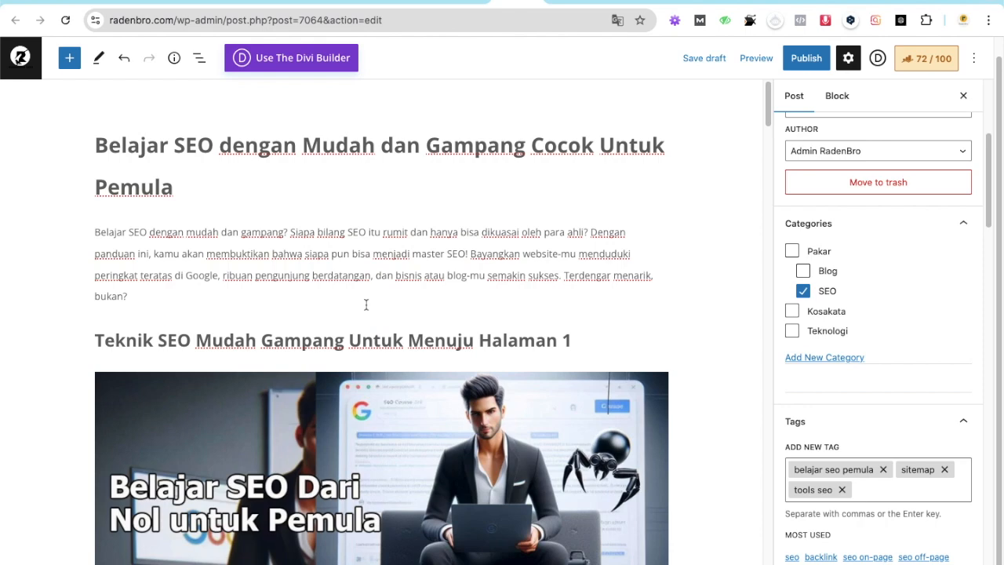
Review the assembled WordPress post from its introduction to the "1. SEO Teknis" section and its "kecepatan website" link.
scroll(356, 318, down, 3)
scroll(352, 318, down, 10)
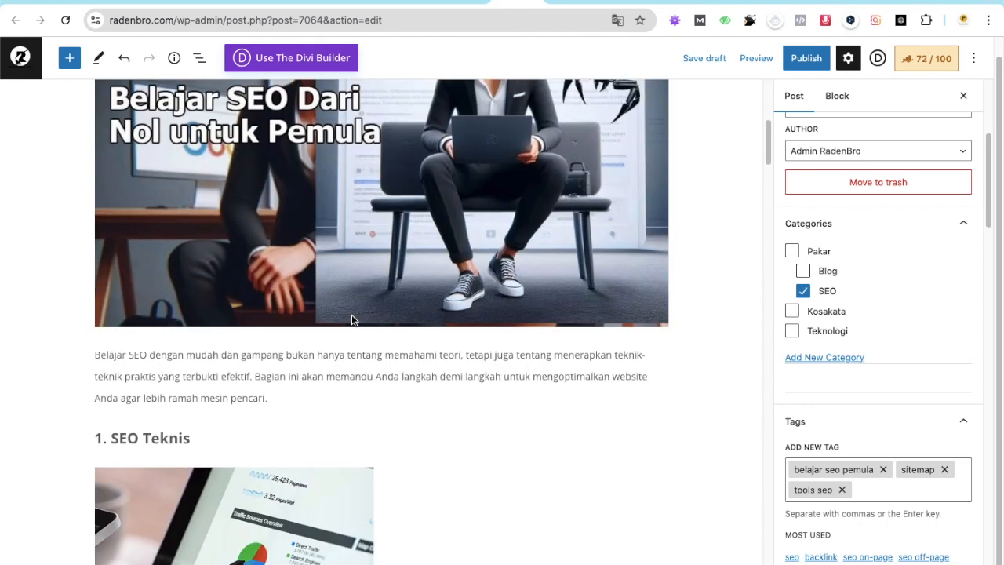
scroll(351, 316, down, 2)
scroll(351, 317, up, 5)
scroll(352, 318, down, 1)
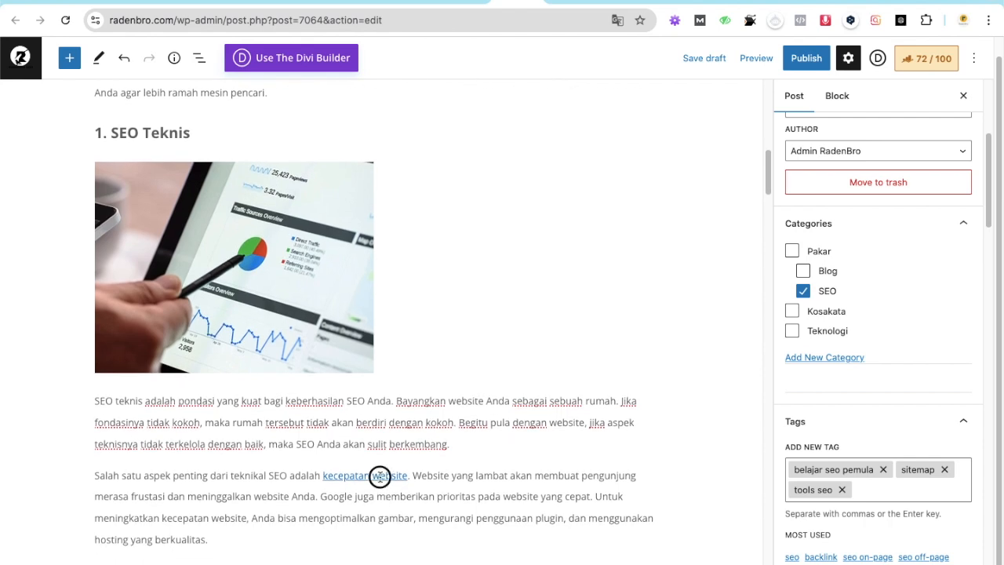
click(601, 465)
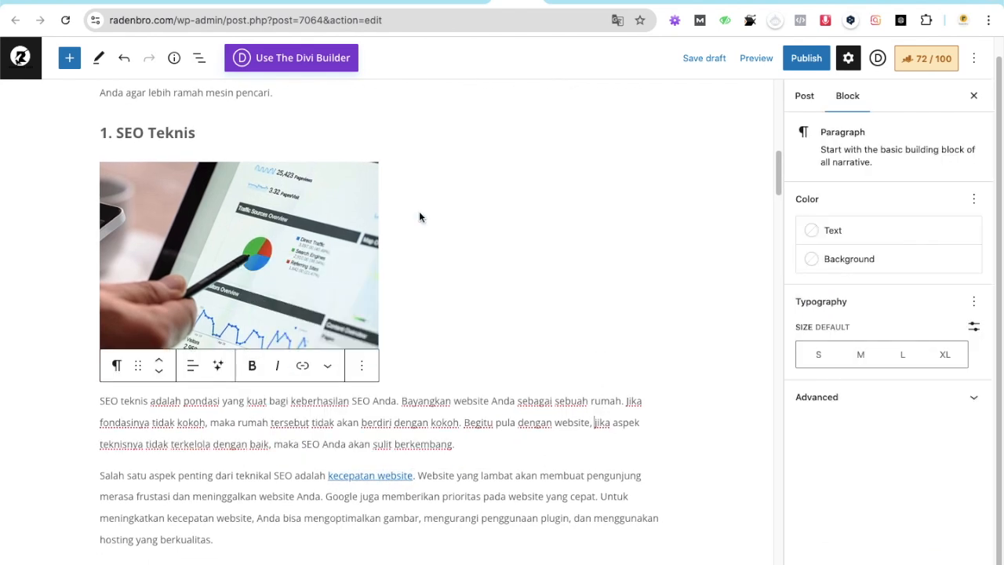
Check the post settings down to the featured image and review the rest of the article, including the "Baca Juga" link and the closing paragraphs.
click(808, 96)
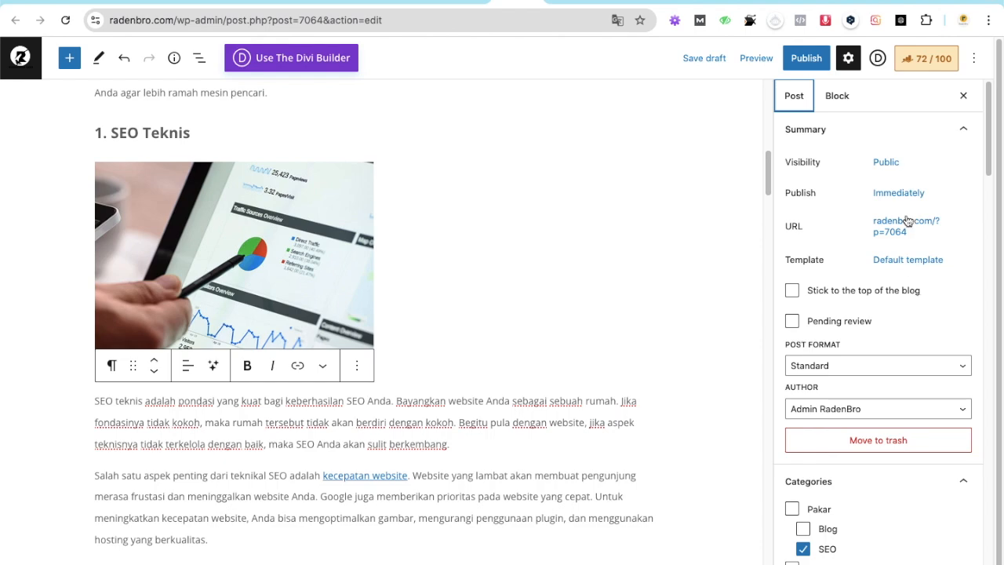
scroll(861, 165, down, 10)
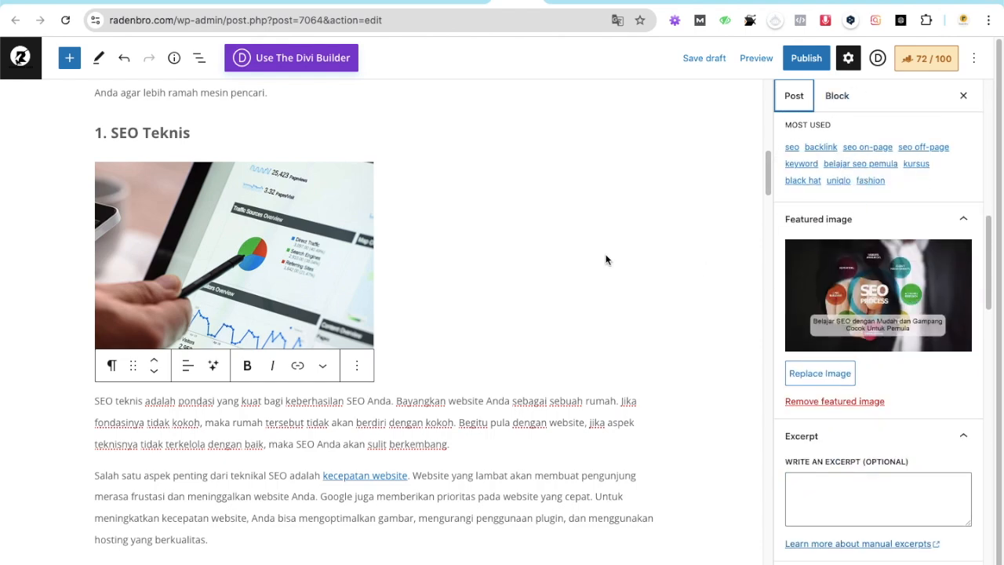
scroll(600, 266, down, 5)
scroll(595, 275, down, 20)
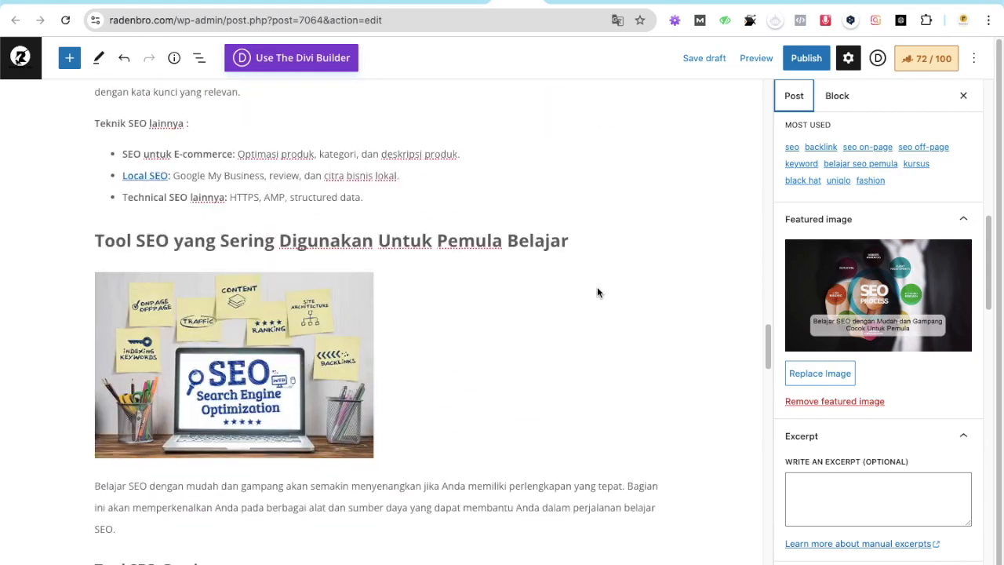
scroll(597, 288, down, 20)
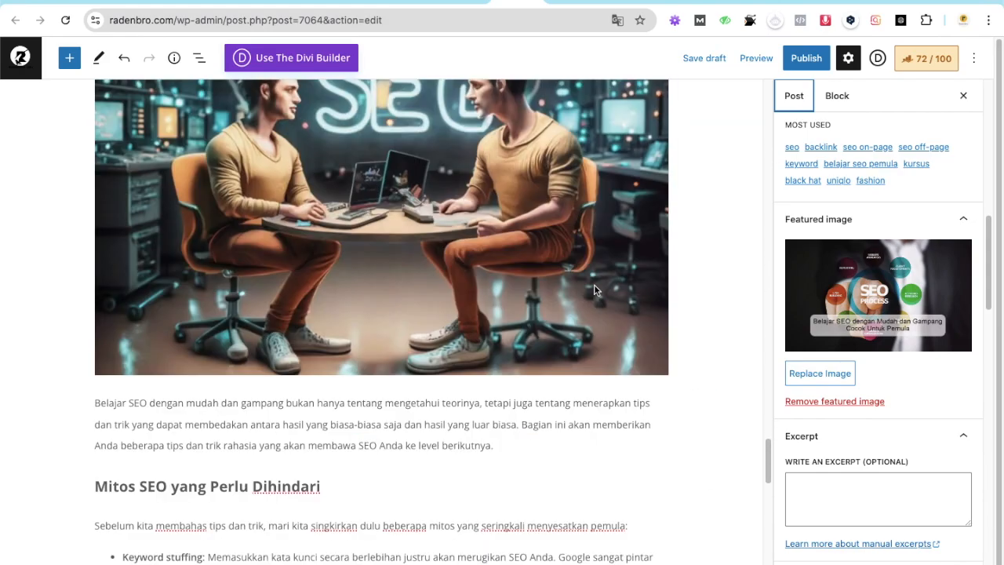
scroll(595, 289, down, 10)
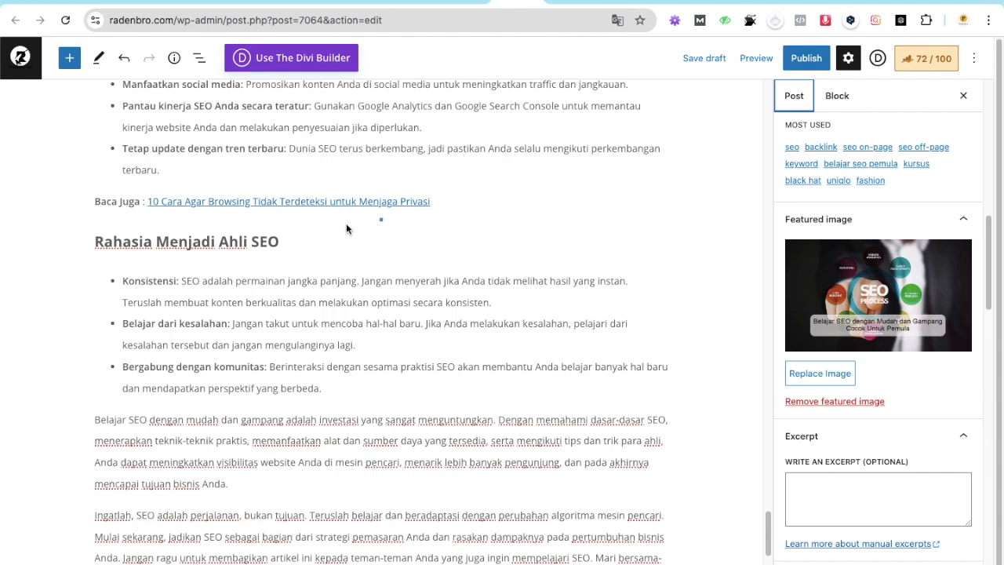
triple_click(146, 192)
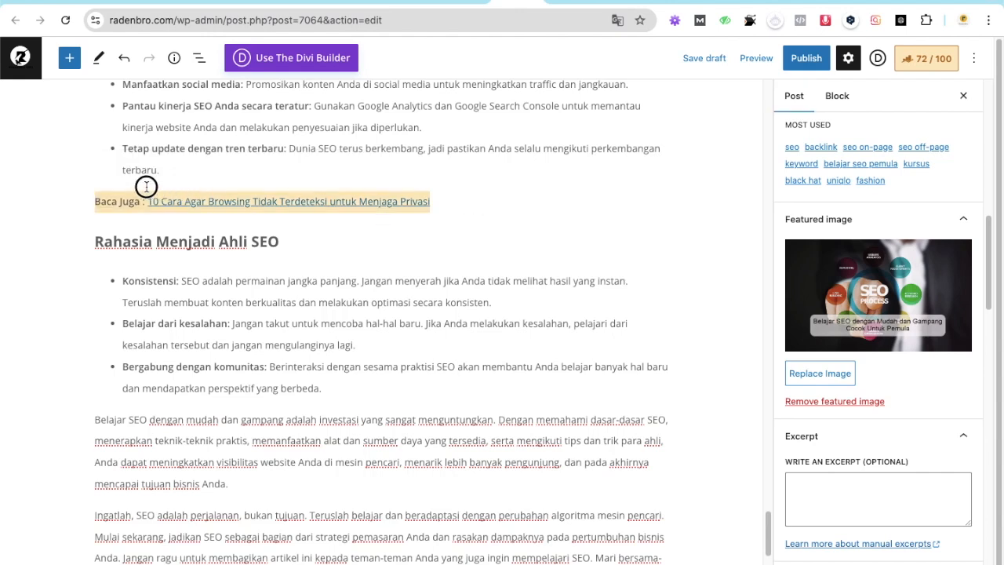
click(507, 163)
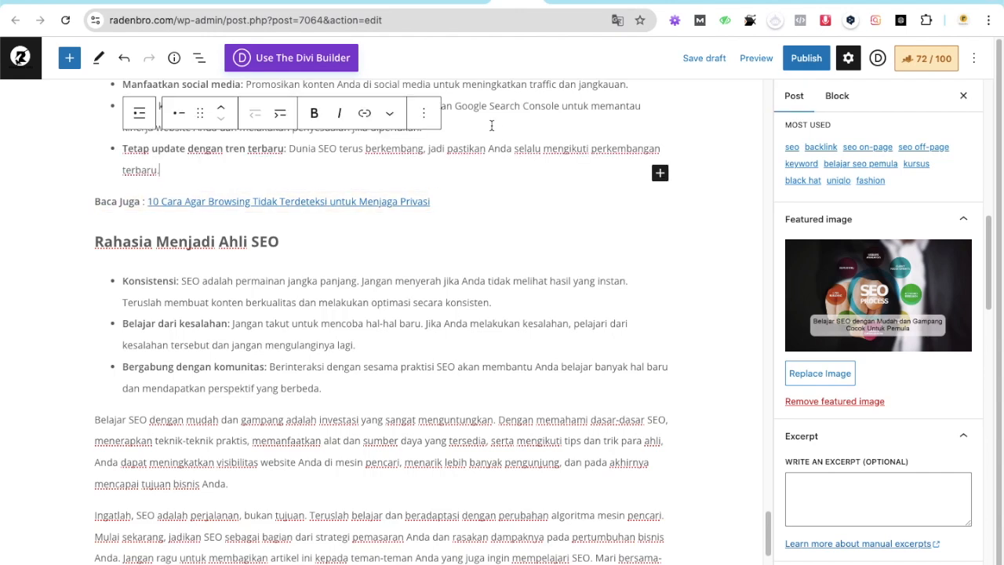
scroll(506, 203, down, 3)
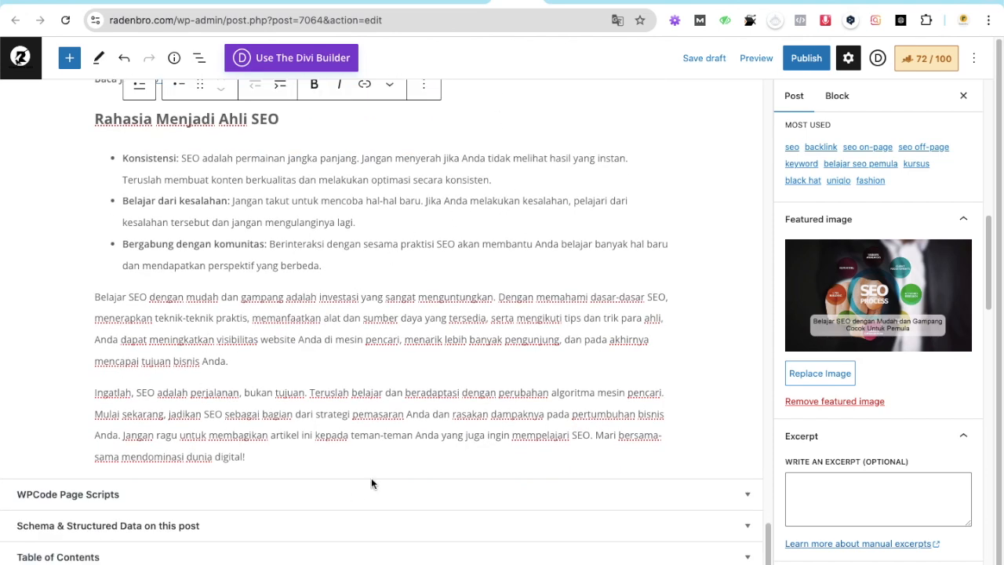
scroll(881, 237, up, 10)
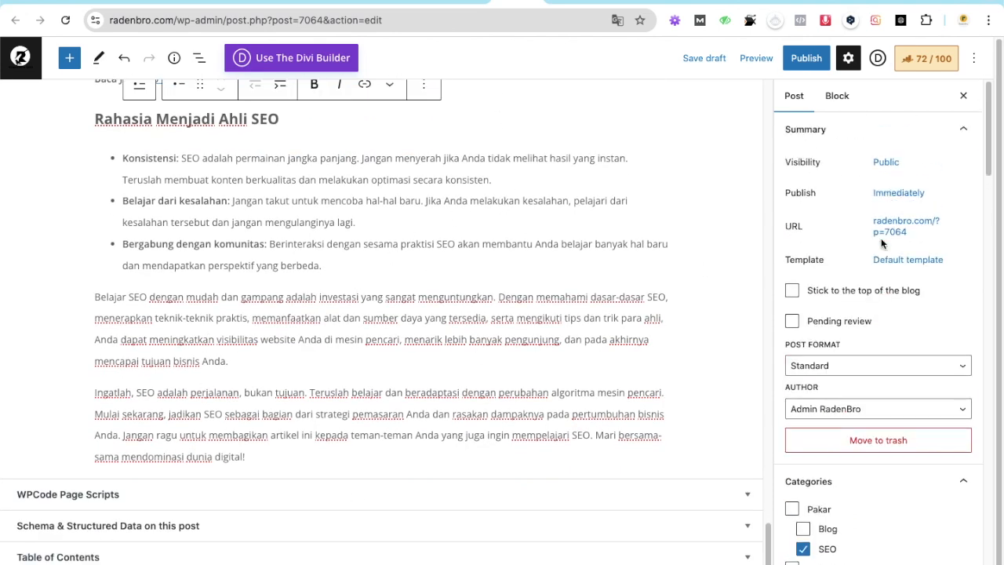
Open the Rank Math analysis and examine the Basic SEO check about the focus keyword in the URL.
click(924, 62)
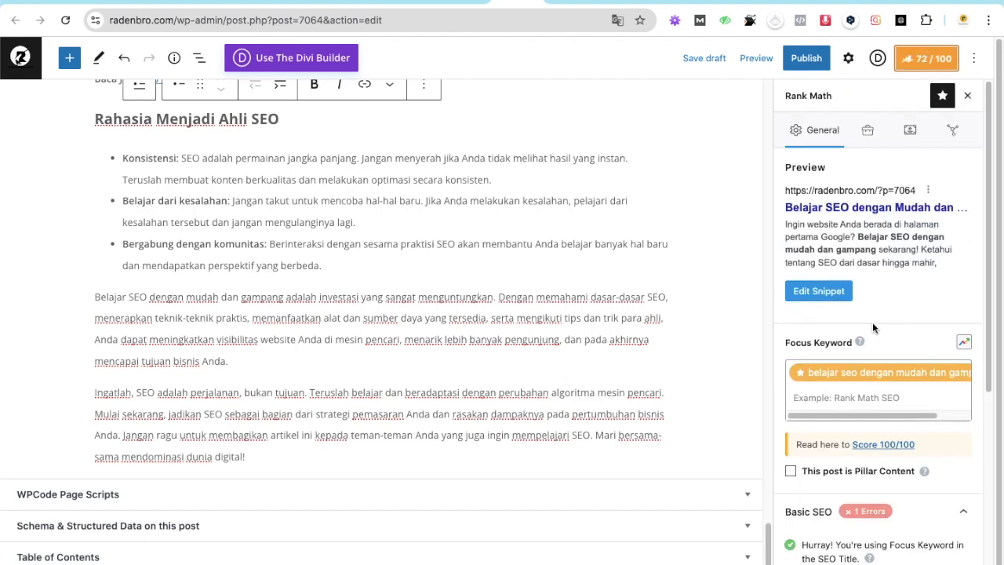
scroll(882, 318, down, 5)
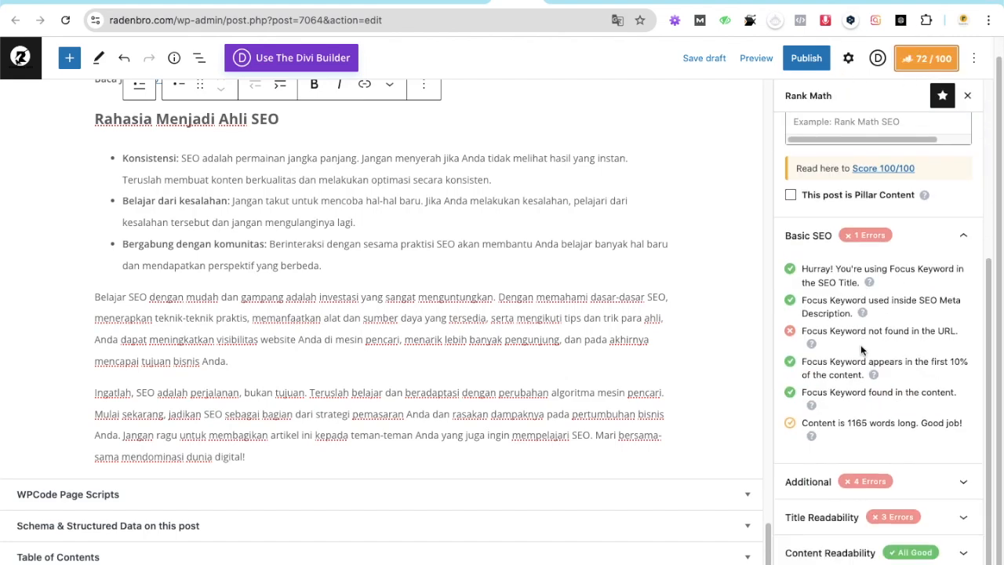
drag(809, 330, 939, 330)
click(861, 327)
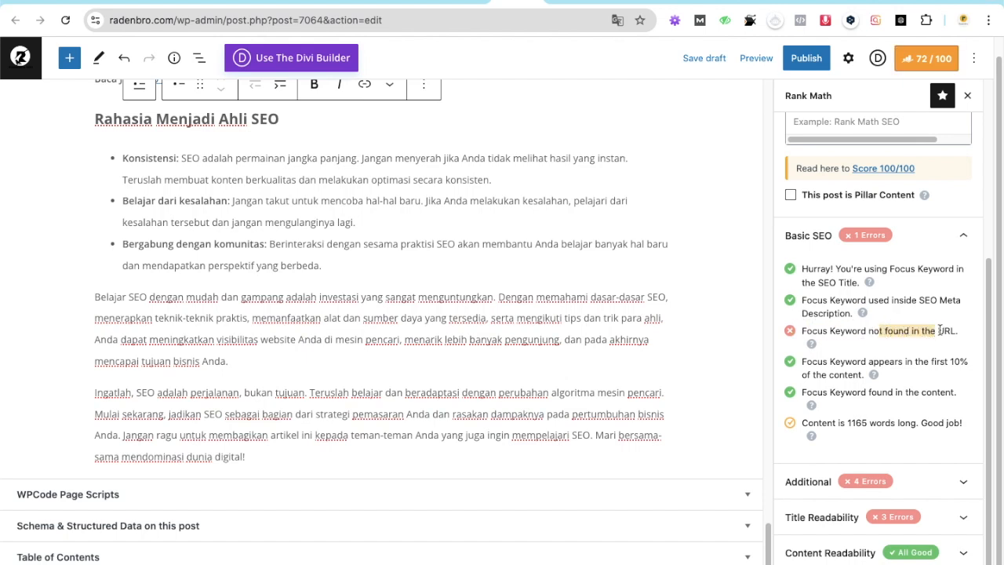
scroll(941, 330, up, 3)
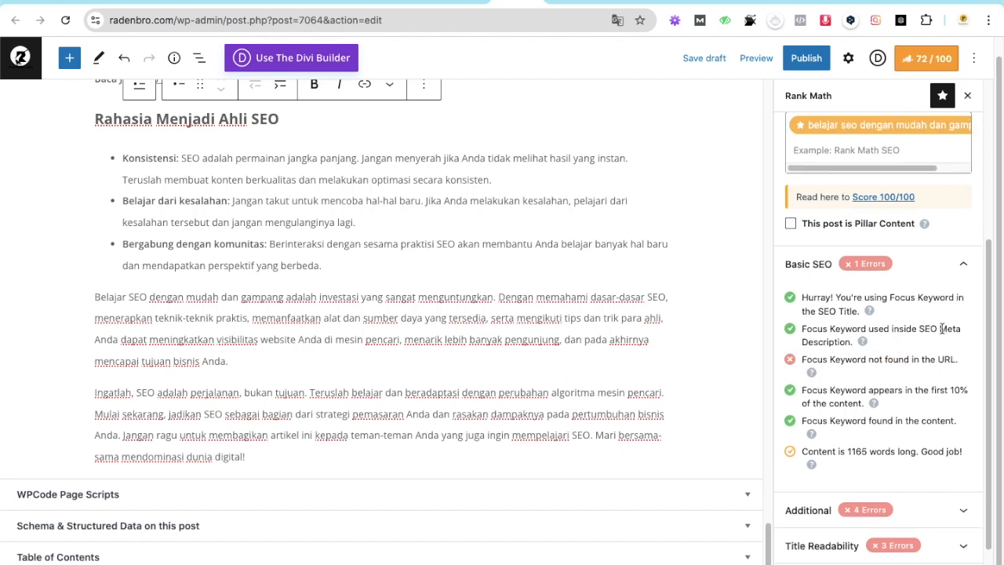
Check the permalink "belajar-seo-dengan-mudah-dan-gampang" in the snippet editor, leave it as is and close the editor.
click(818, 291)
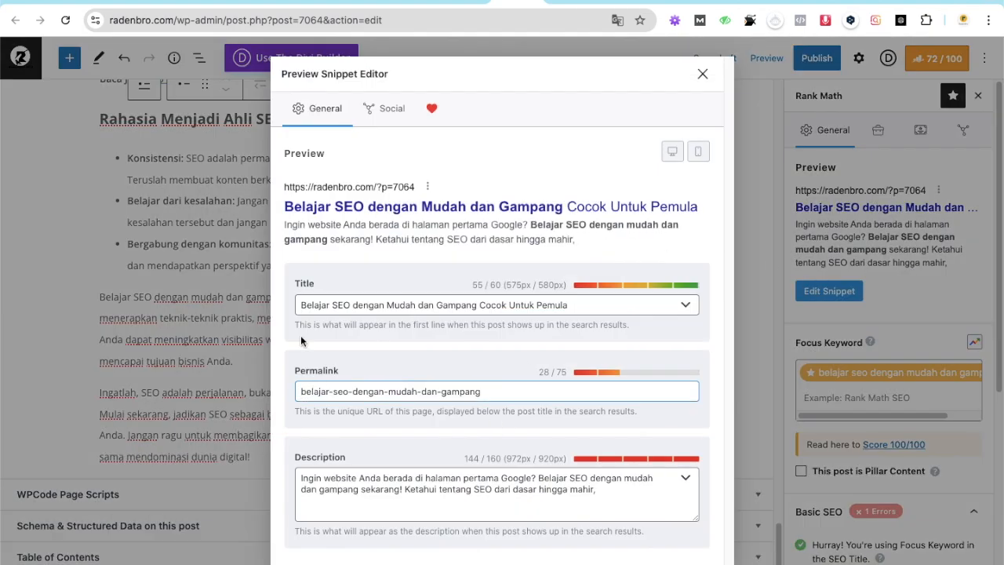
drag(299, 391, 485, 401)
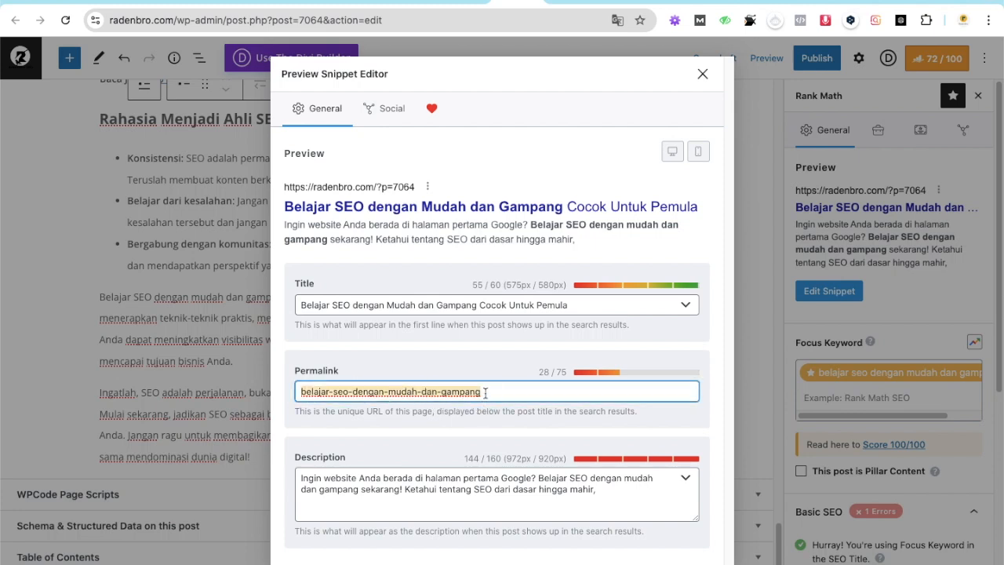
click(485, 394)
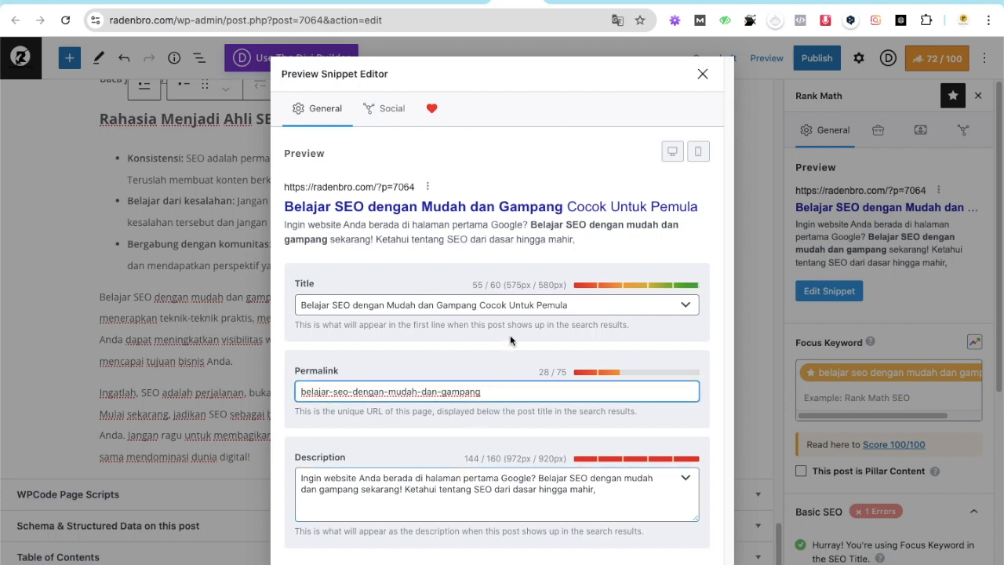
click(703, 74)
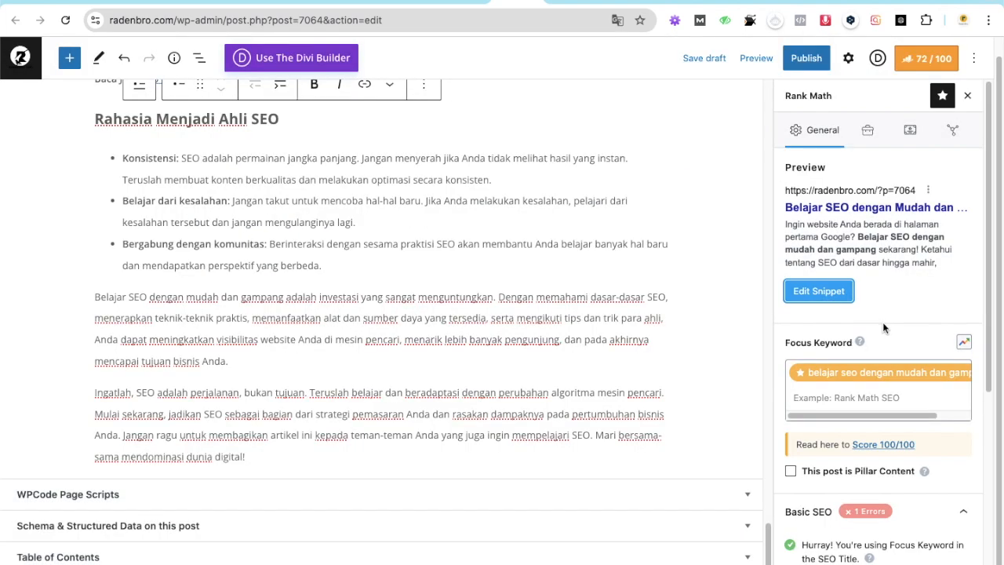
Examine Rank Math's Basic SEO and Additional checks, especially the one about the focus keyword in H2, H3 and H4 subheadings.
scroll(882, 326, down, 3)
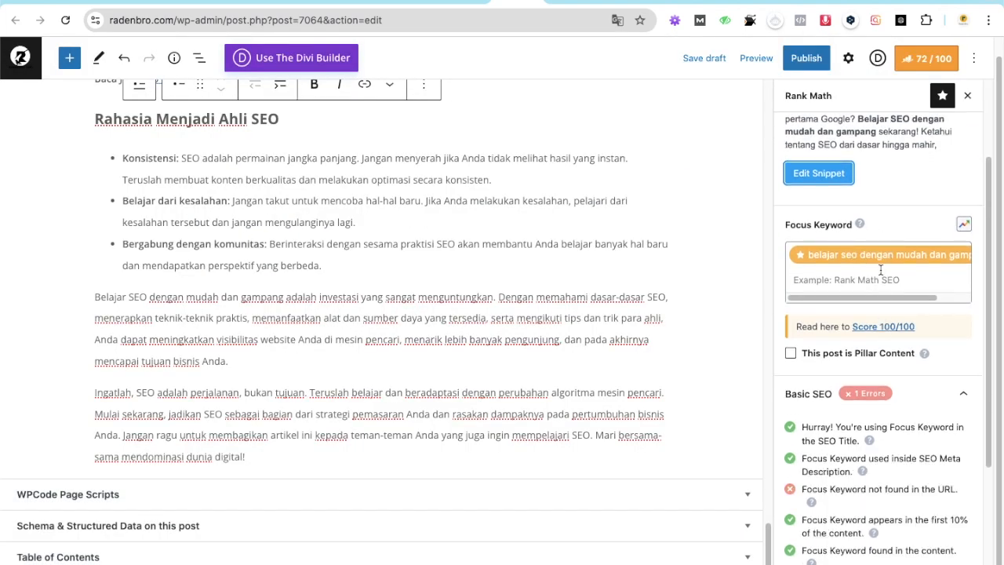
scroll(881, 277, down, 4)
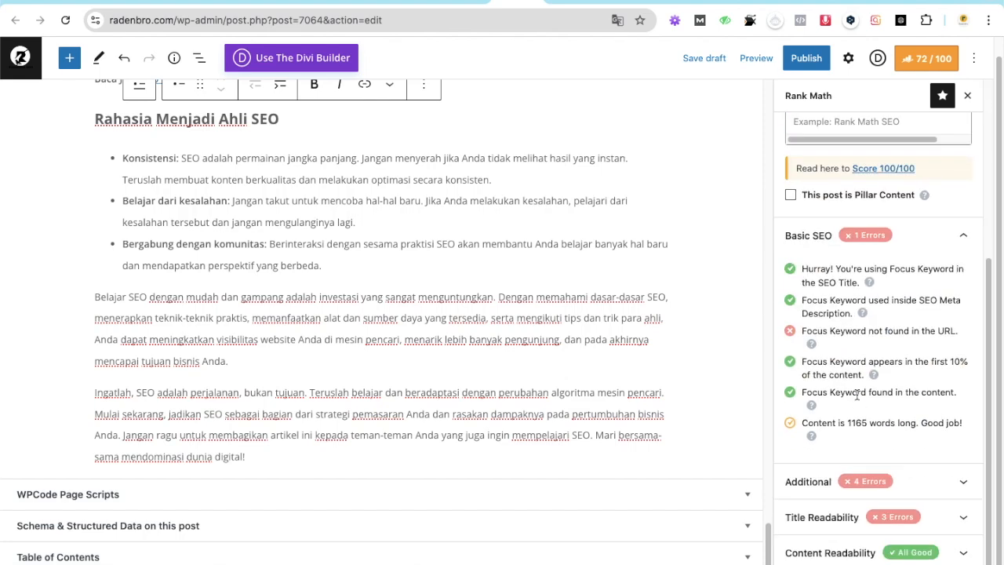
click(812, 481)
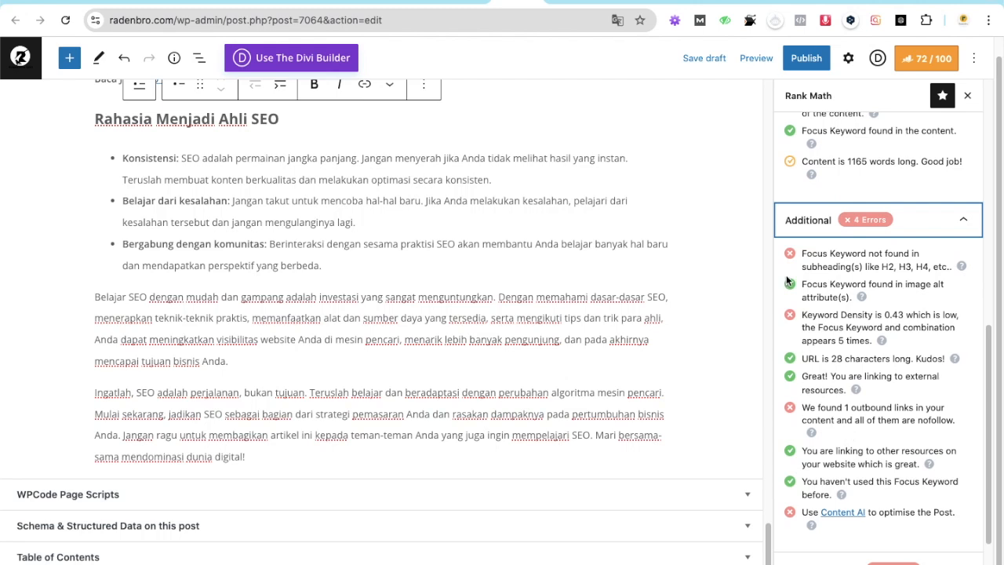
click(871, 267)
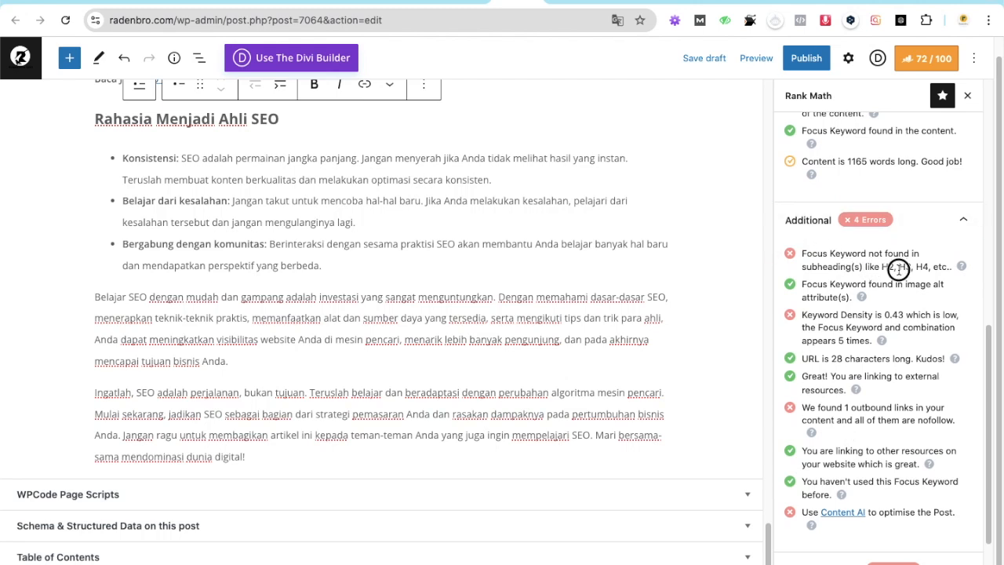
drag(882, 266, 916, 266)
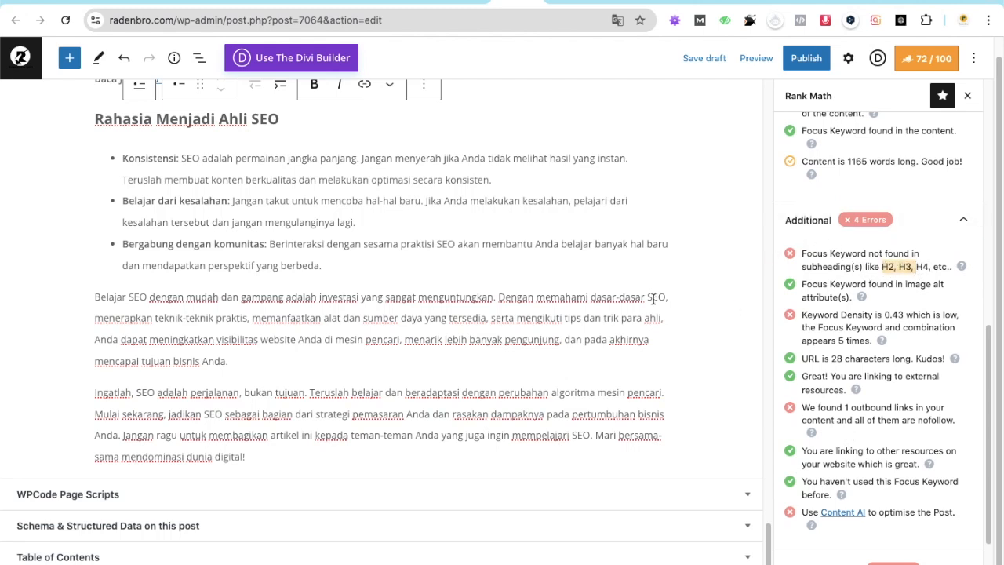
Review the article's subheadings for the focus keyword, including "Mitos SEO yang Perlu Dihindari" and "Tips dan Trik SEO yang Efektif".
scroll(545, 330, up, 10)
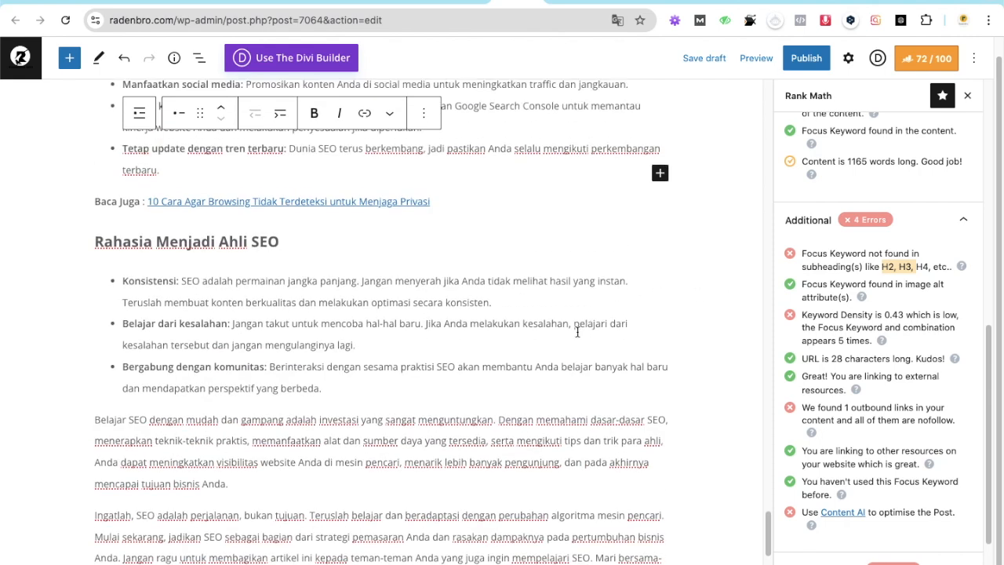
scroll(826, 228, up, 5)
scroll(826, 229, up, 1)
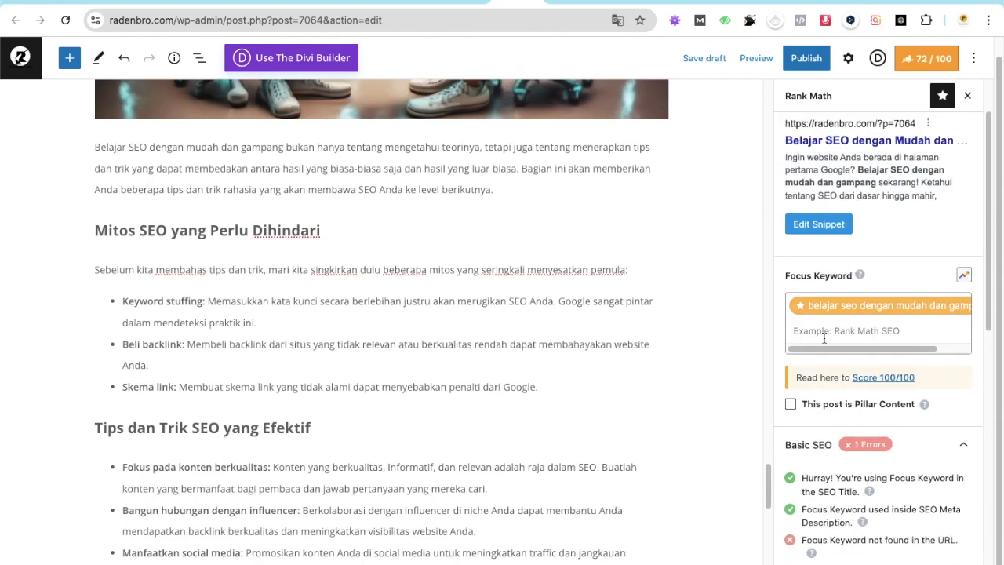
drag(864, 347, 565, 322)
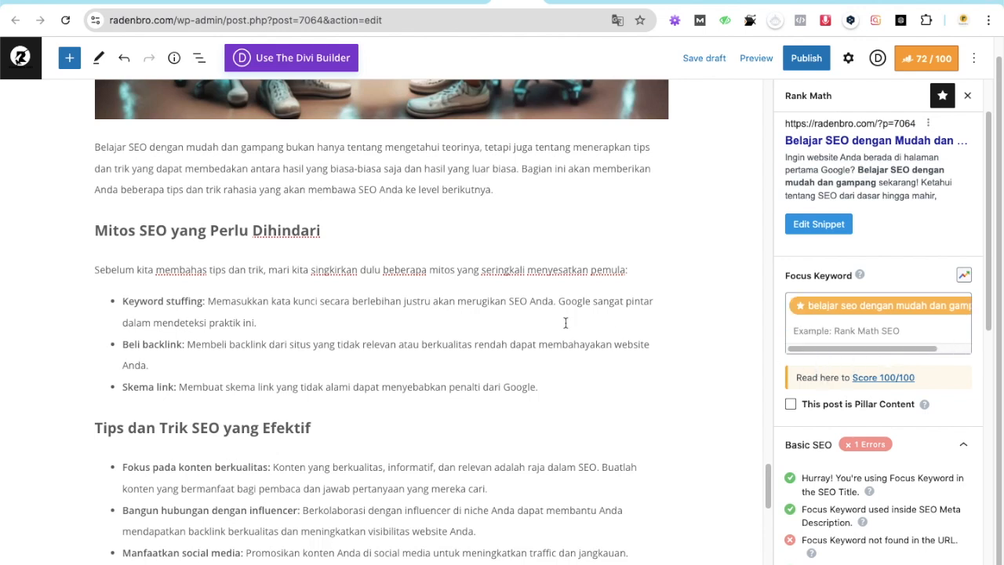
click(359, 237)
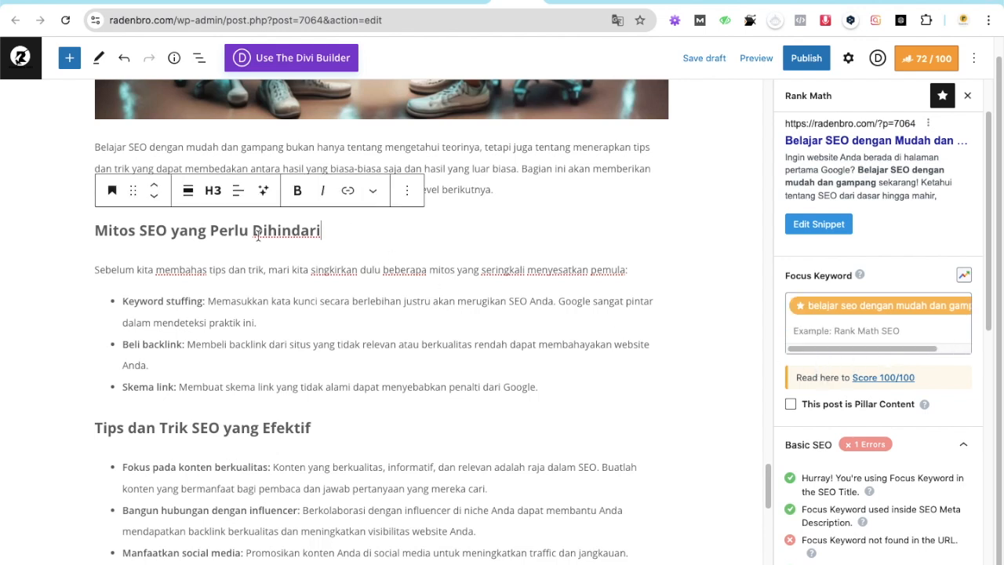
click(237, 418)
scroll(245, 404, down, 3)
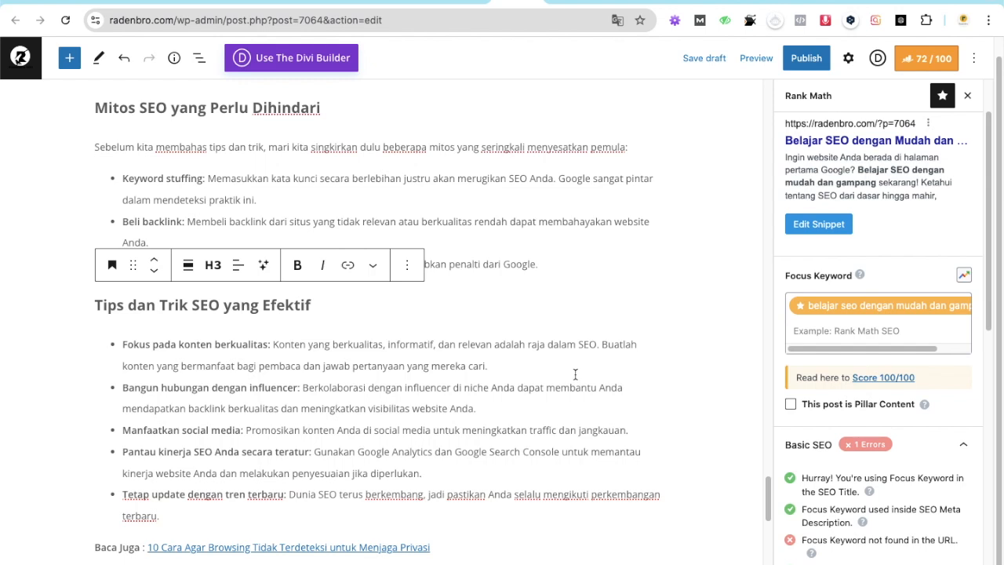
Examine Rank Math's keyword density check under Additional and look through the article from its title to the closing paragraphs.
scroll(876, 408, down, 3)
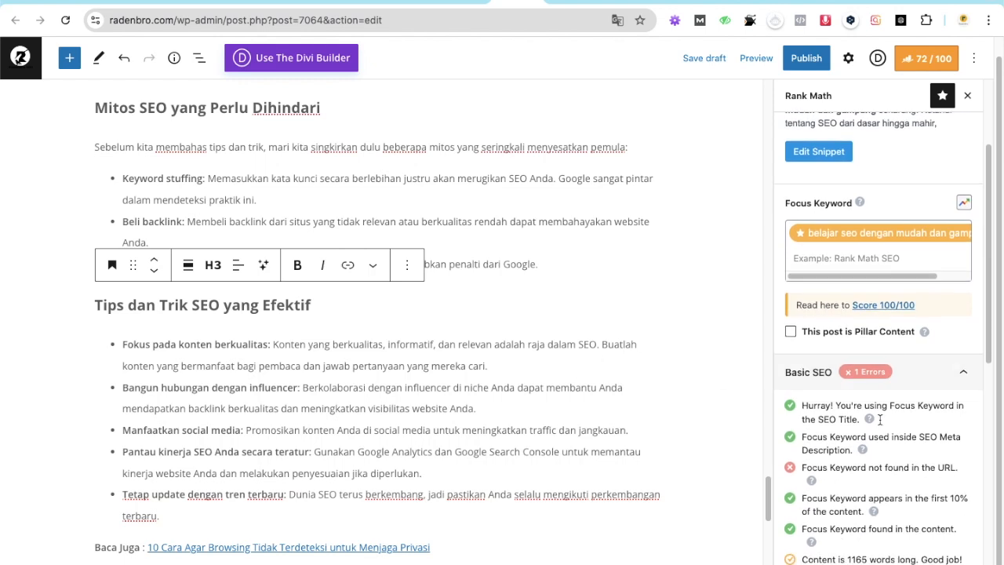
scroll(876, 406, down, 3)
scroll(876, 406, down, 3)
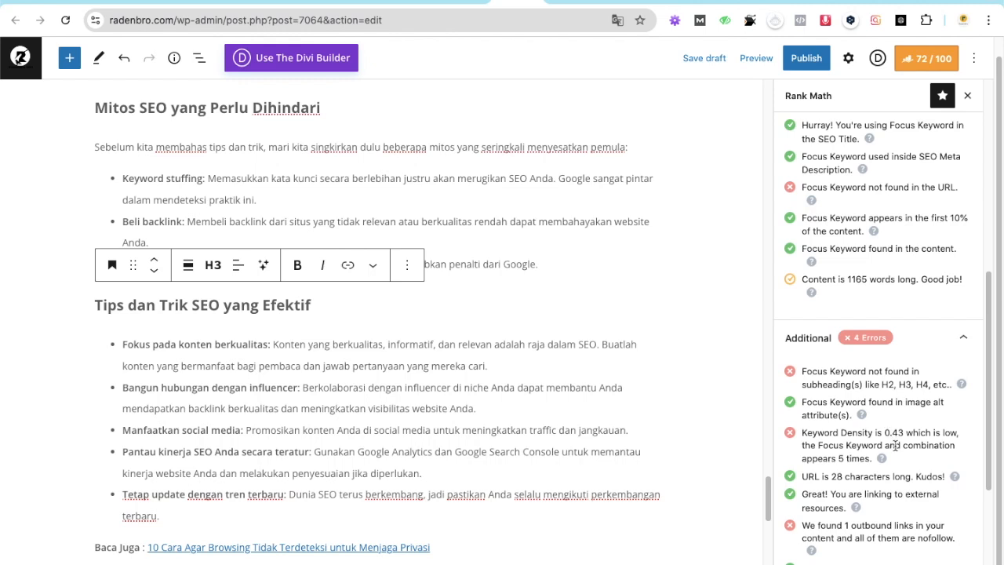
drag(940, 435, 947, 435)
drag(838, 459, 842, 462)
scroll(867, 499, down, 4)
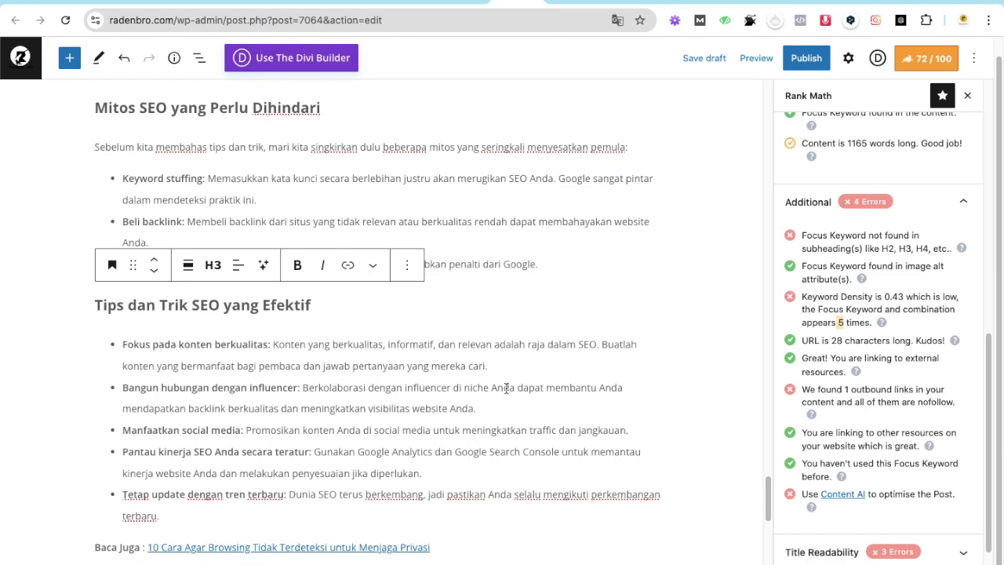
scroll(571, 402, up, 20)
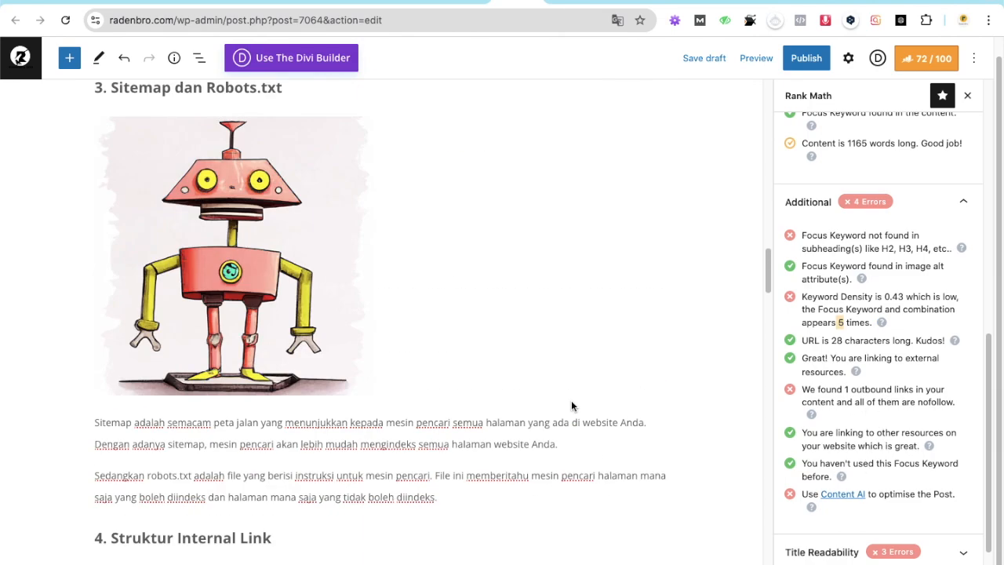
scroll(571, 406, up, 6)
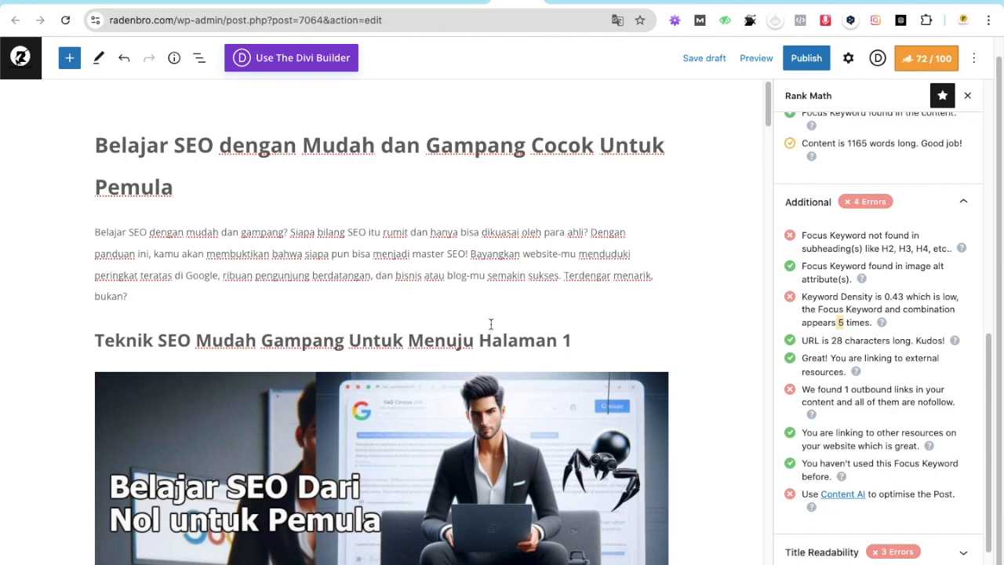
scroll(866, 378, down, 1)
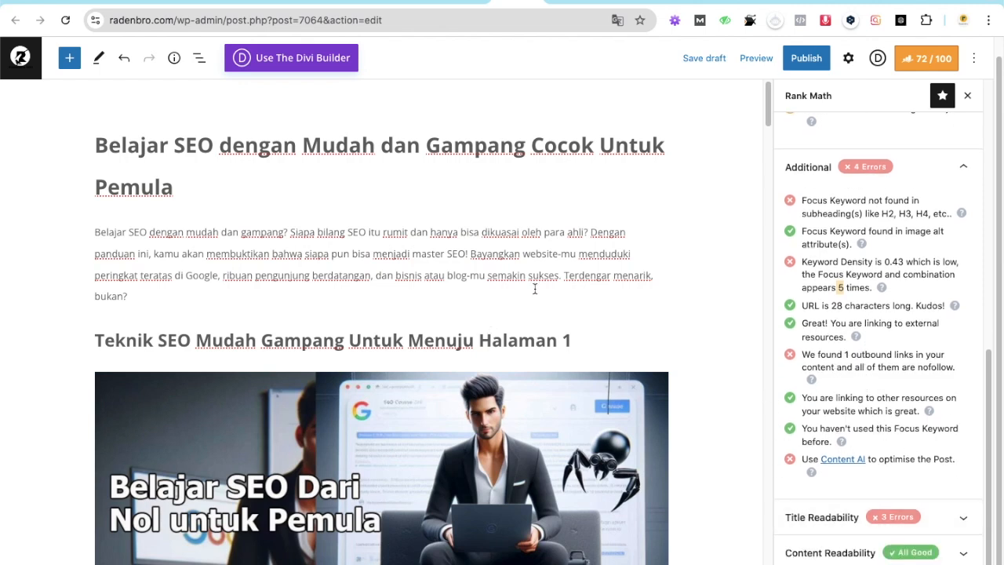
scroll(687, 196, down, 10)
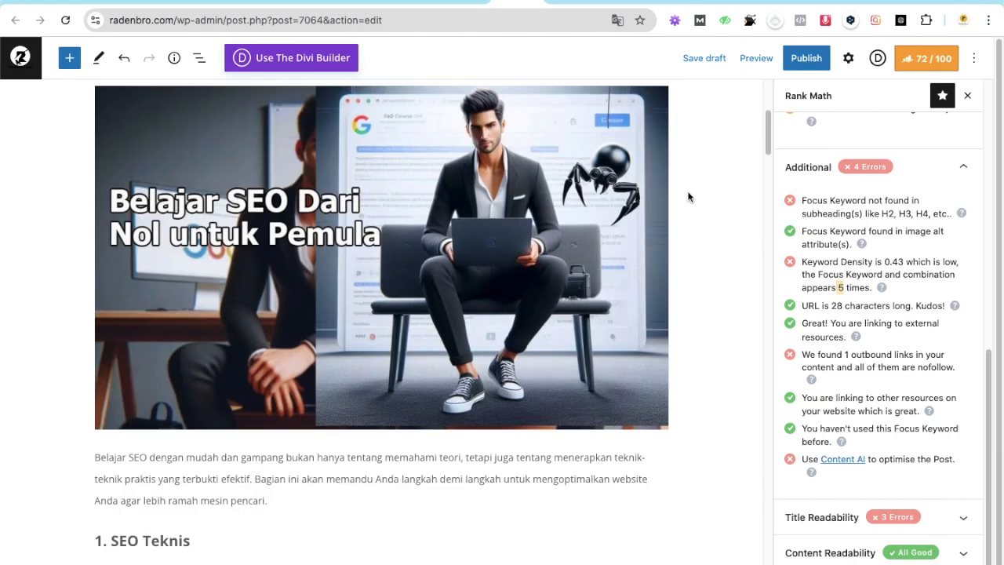
scroll(688, 207, down, 20)
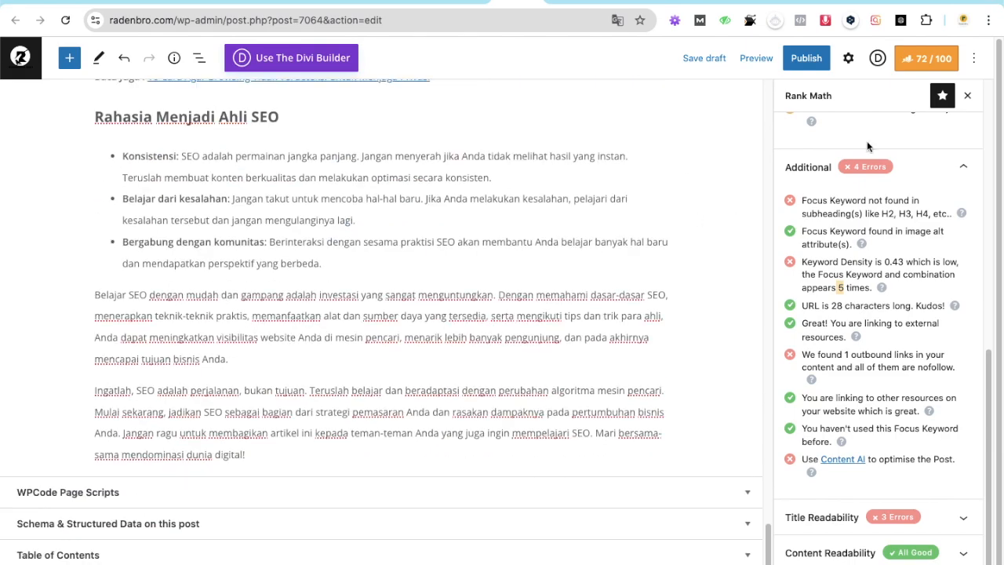
Publish the post and view the live article down past its featured image.
click(804, 60)
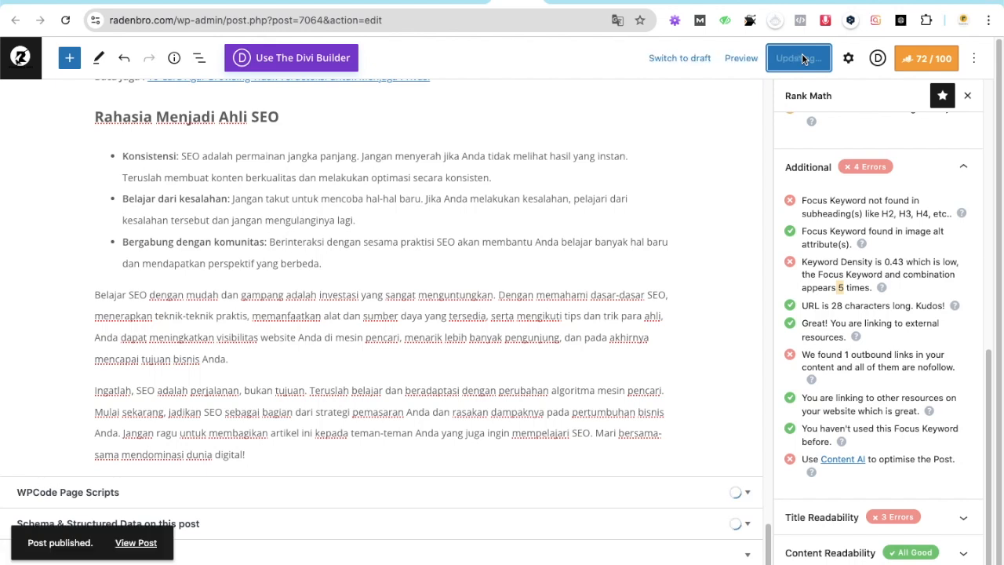
click(148, 542)
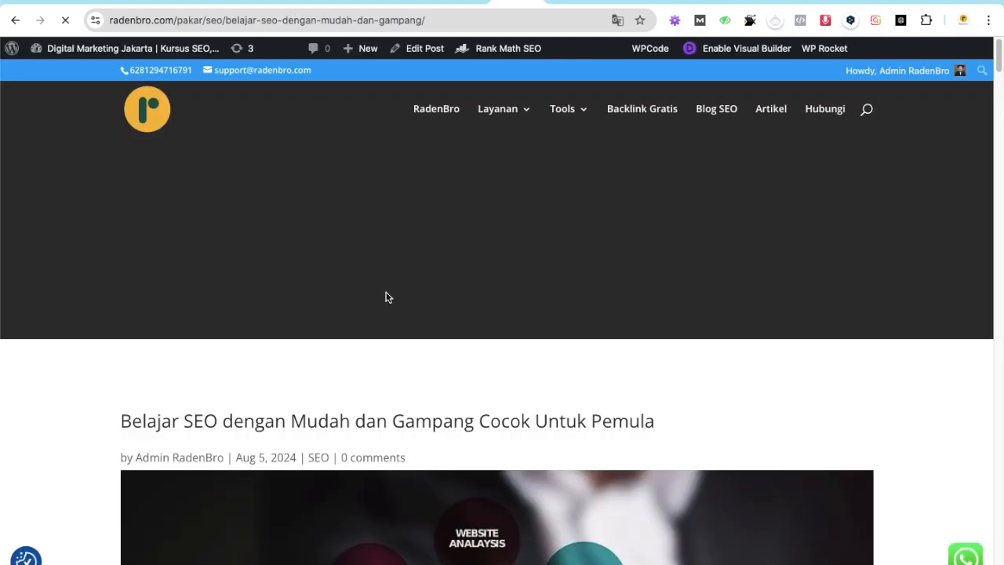
scroll(388, 287, down, 5)
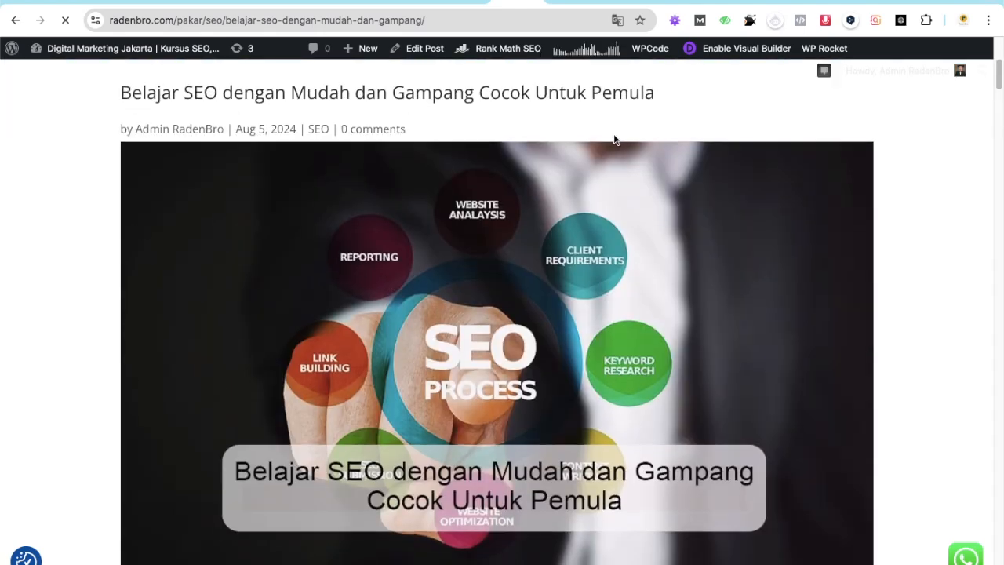
scroll(743, 371, down, 2)
scroll(744, 372, down, 2)
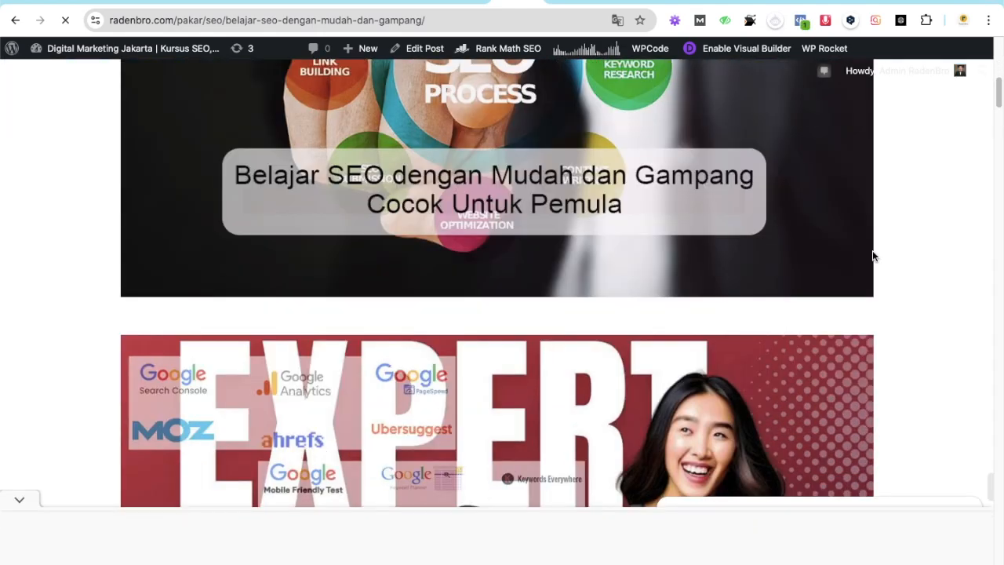
Copy the published article's URL, inspect it in Google Search Console and run a live test on it.
drag(1000, 100, 934, 71)
click(522, 21)
key(ctrl+c)
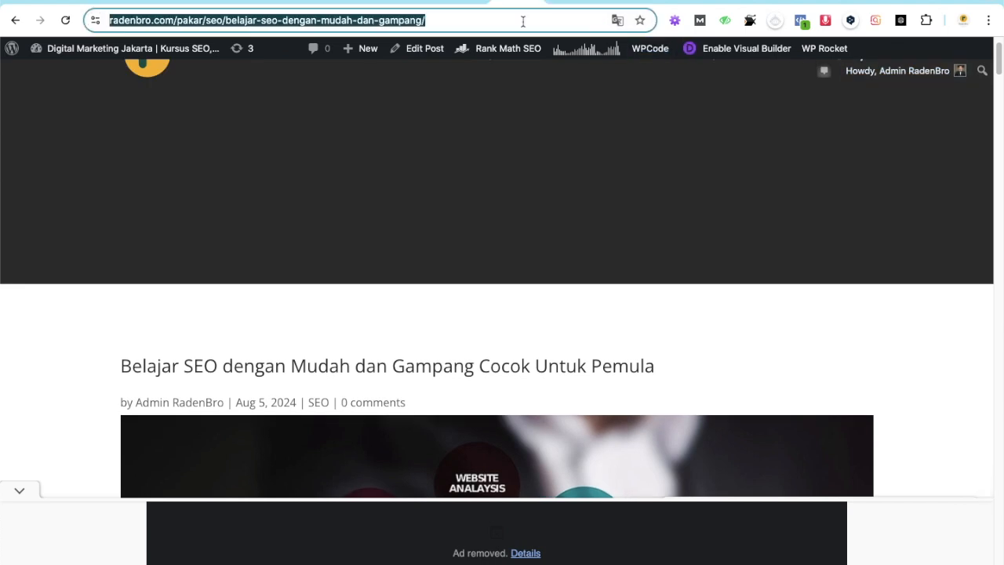
click(339, 3)
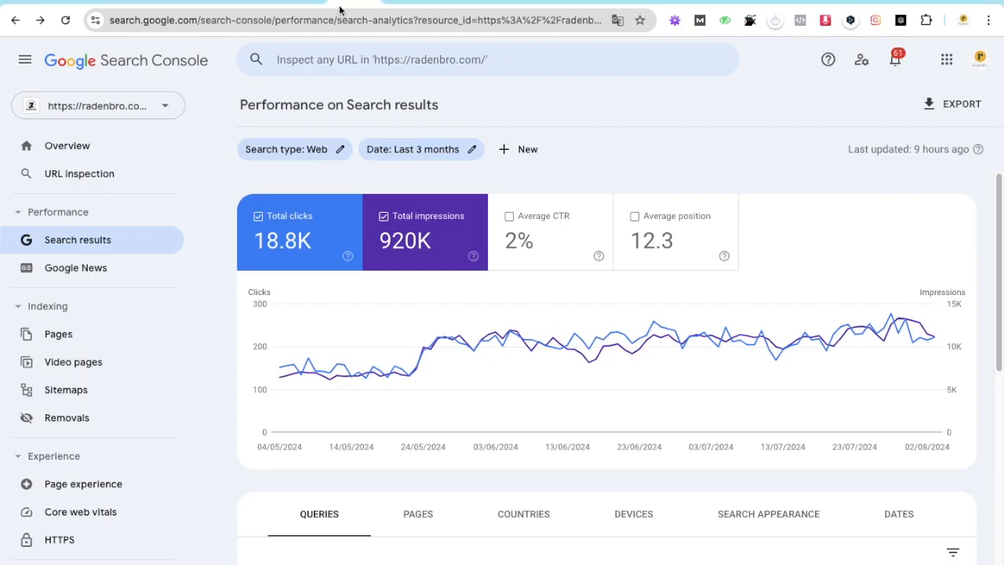
click(112, 175)
key(ctrl+v)
key(Return)
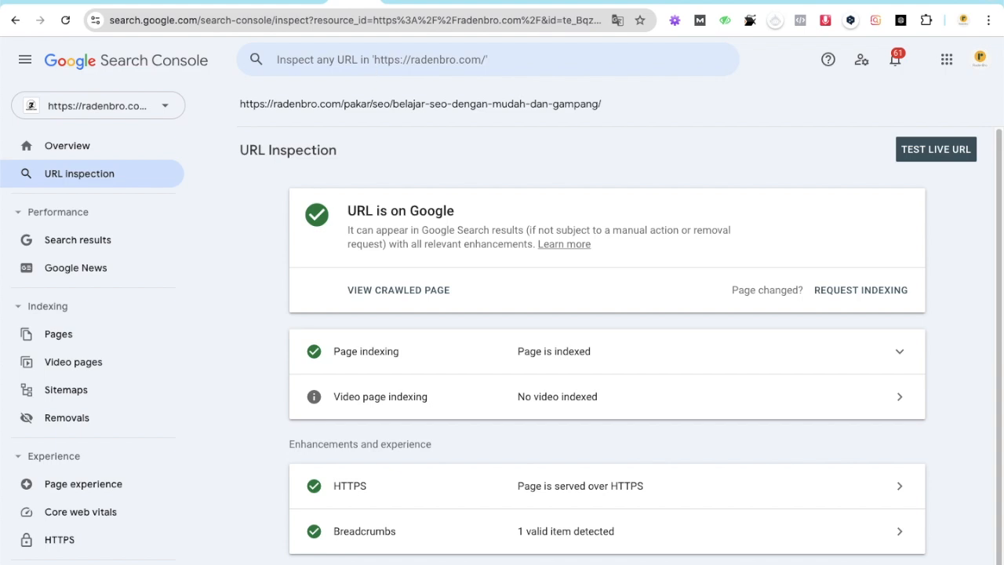
scroll(786, 364, down, 1)
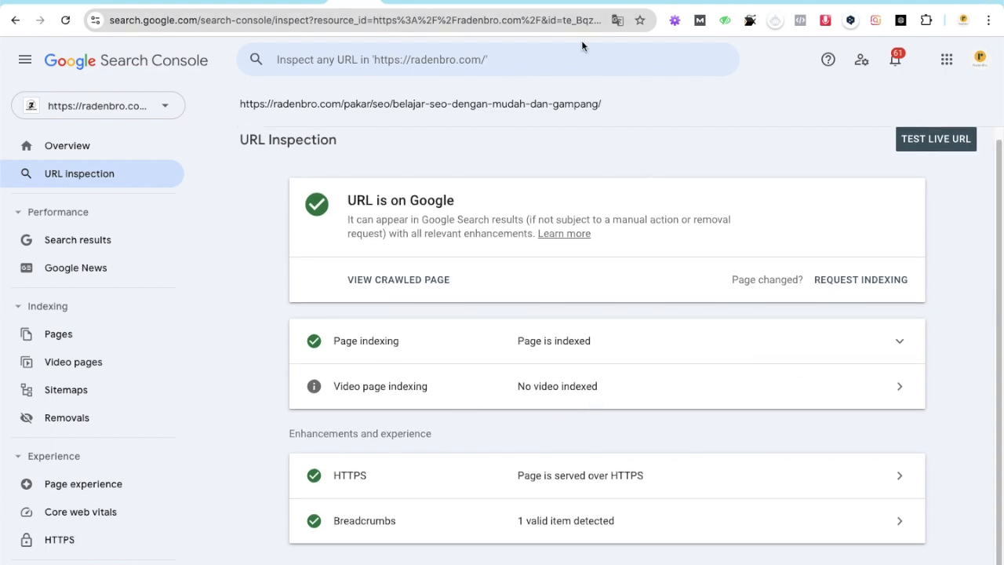
click(923, 146)
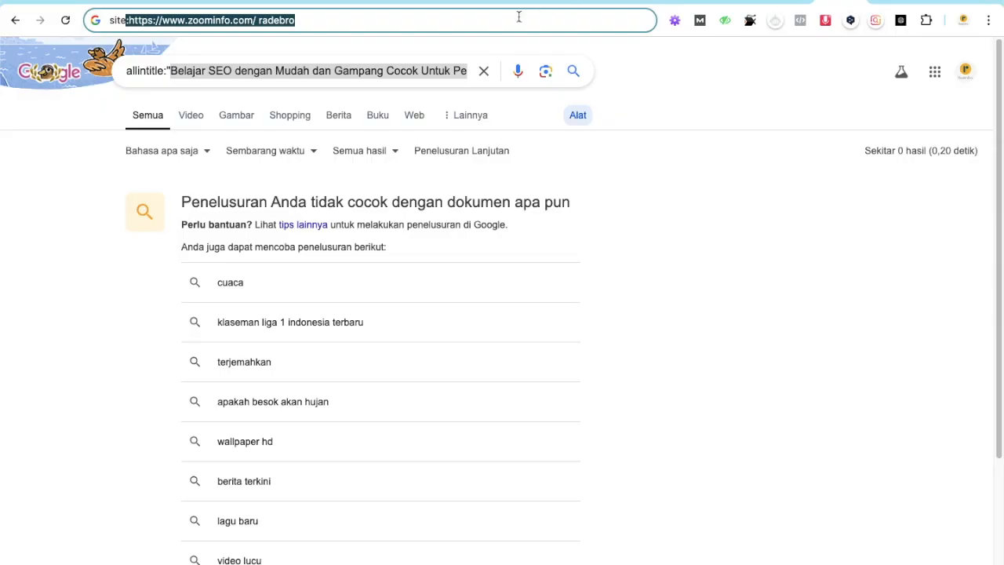
key(ctrl+shift+Left)
key(ctrl+a)
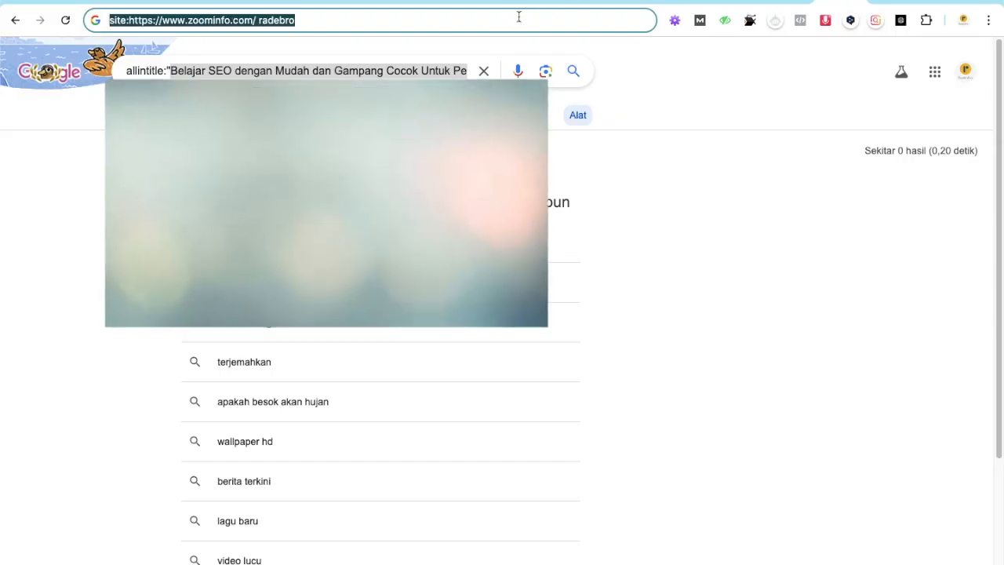
text(site:)
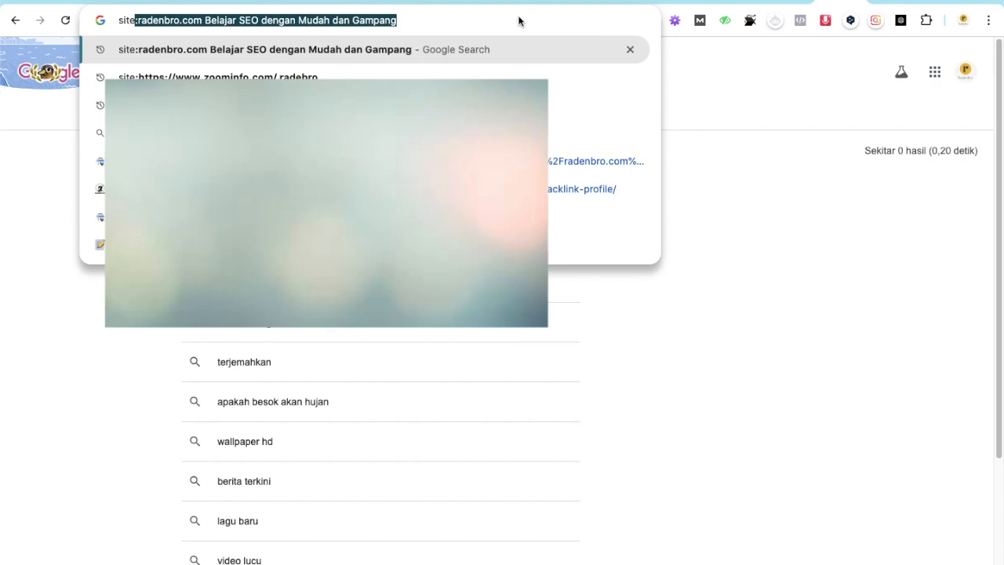
key(ctrl+v)
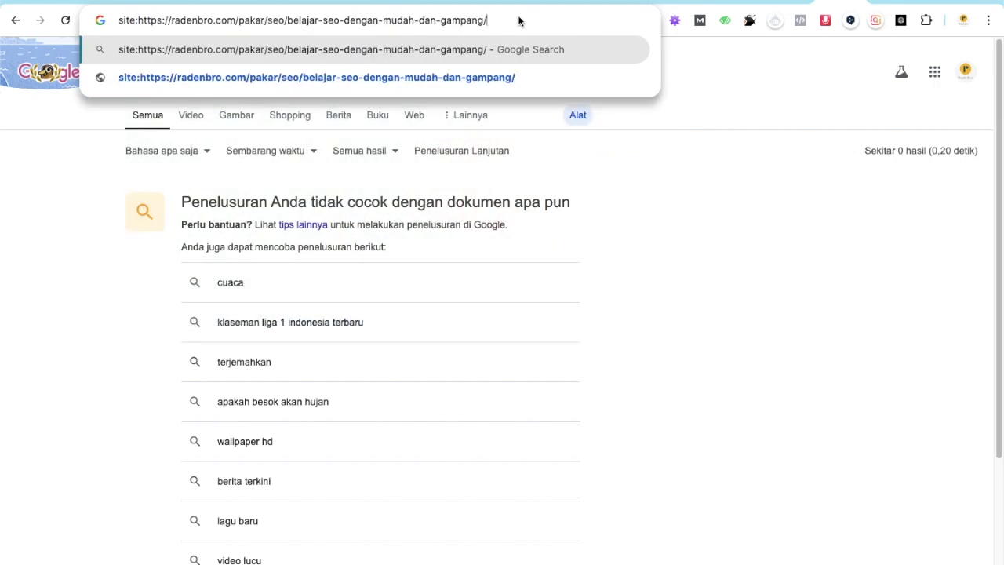
key(Return)
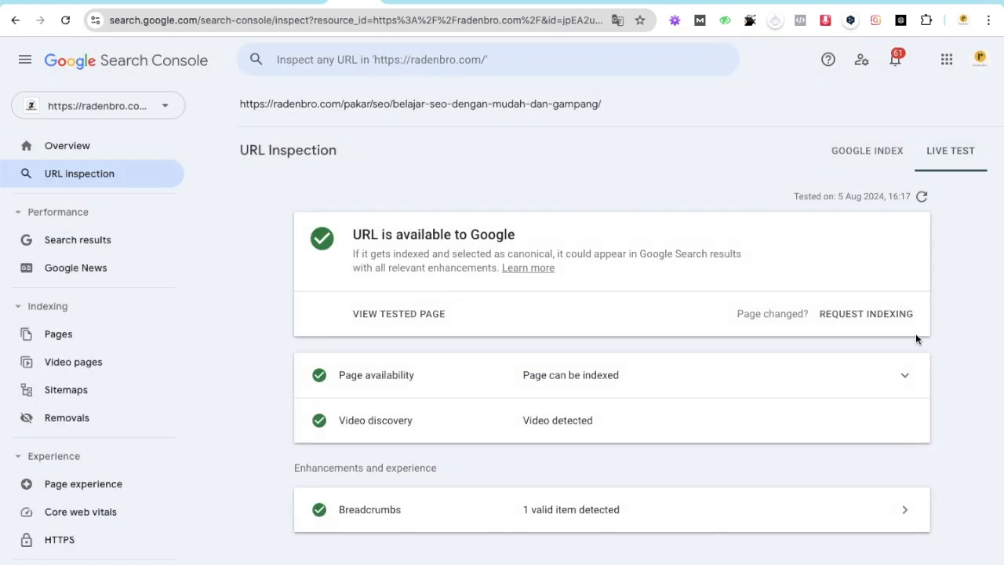
Switch back to Google Search Console, request indexing of the tested article URL and dismiss the confirmation.
click(887, 315)
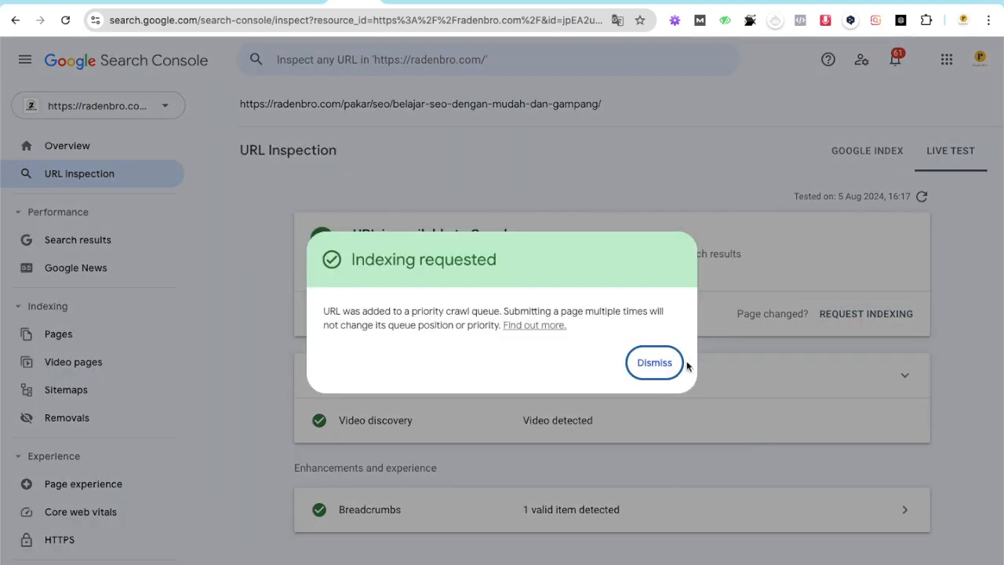
click(672, 362)
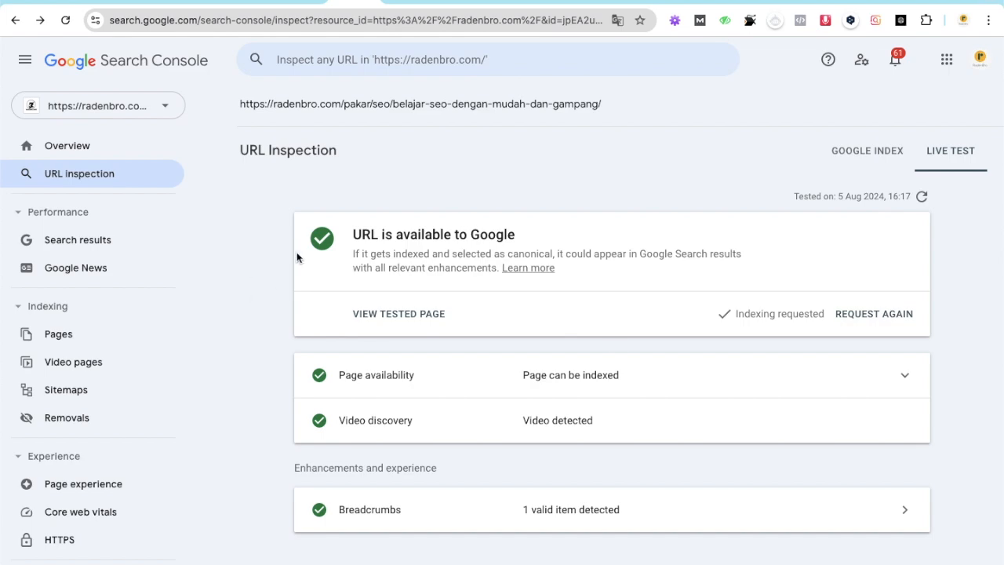